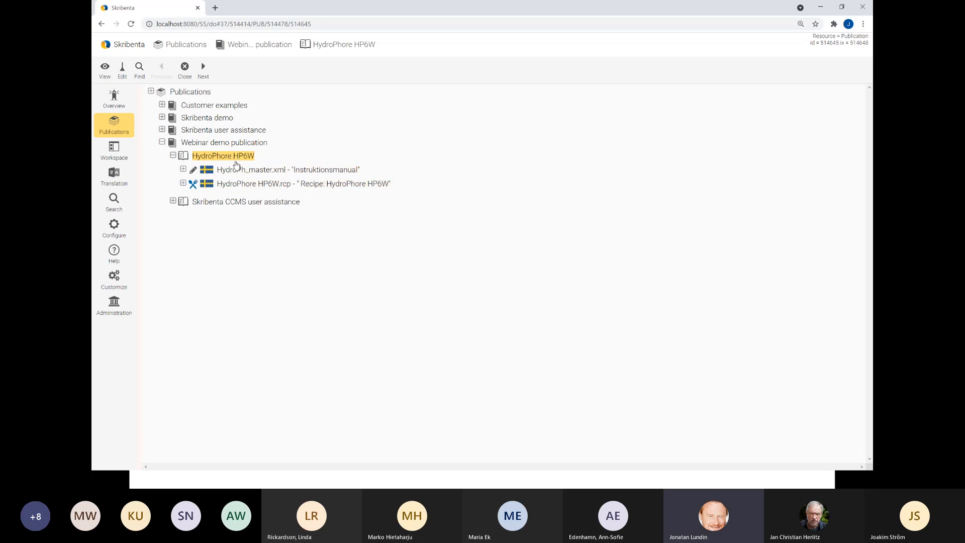
- Open HydroPh_master.xml in the HydroPhore HP6W publication, turn on editing, and check the contents of its Installera section
{"action": "left_click", "coordinate": [247, 173]}
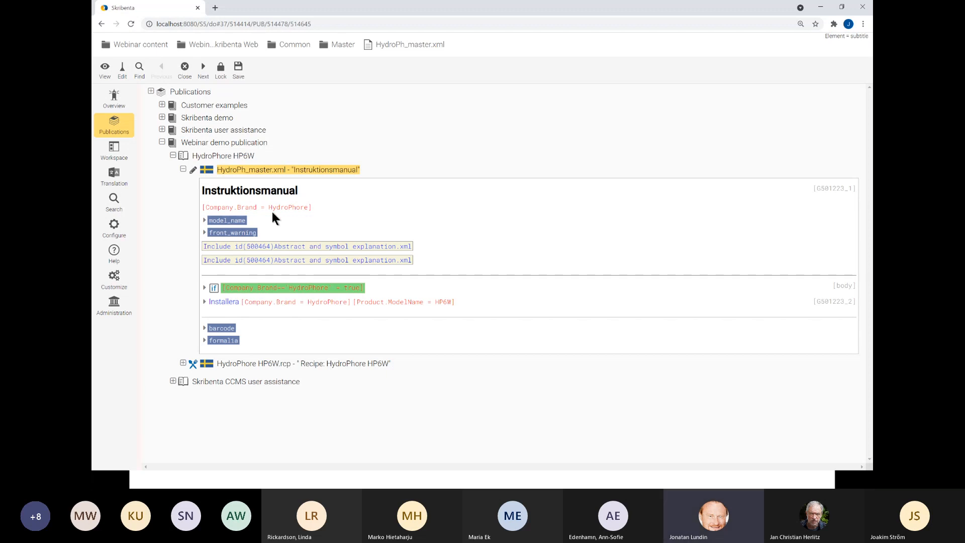
{"action": "left_click", "coordinate": [226, 303]}
{"action": "left_click", "coordinate": [122, 71]}
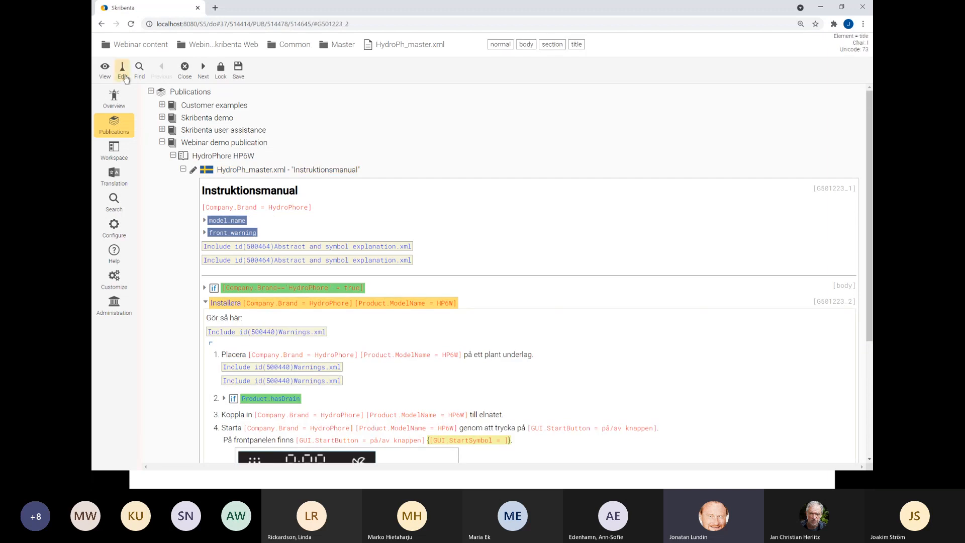
{"action": "left_click", "coordinate": [231, 304]}
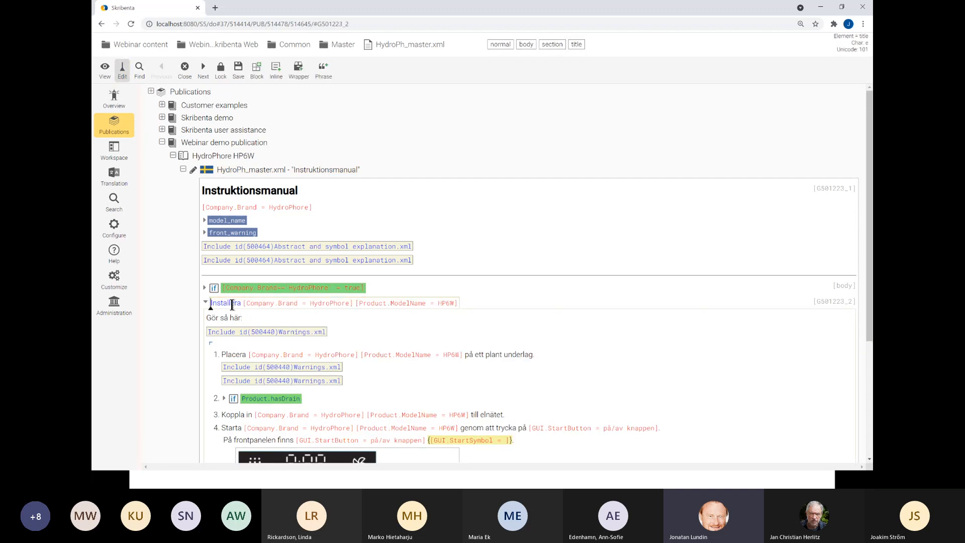
{"action": "left_click", "coordinate": [231, 304]}
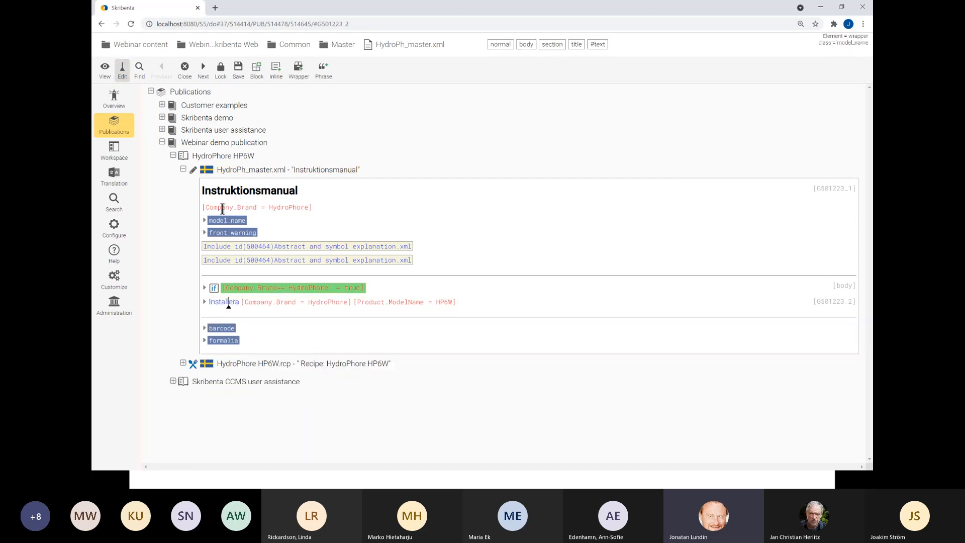
- Close the master document and open the publishing options of the HydroPhore HP6W publication
{"action": "left_click", "coordinate": [234, 174]}
{"action": "left_click", "coordinate": [233, 157]}
{"action": "right_click", "coordinate": [233, 158]}
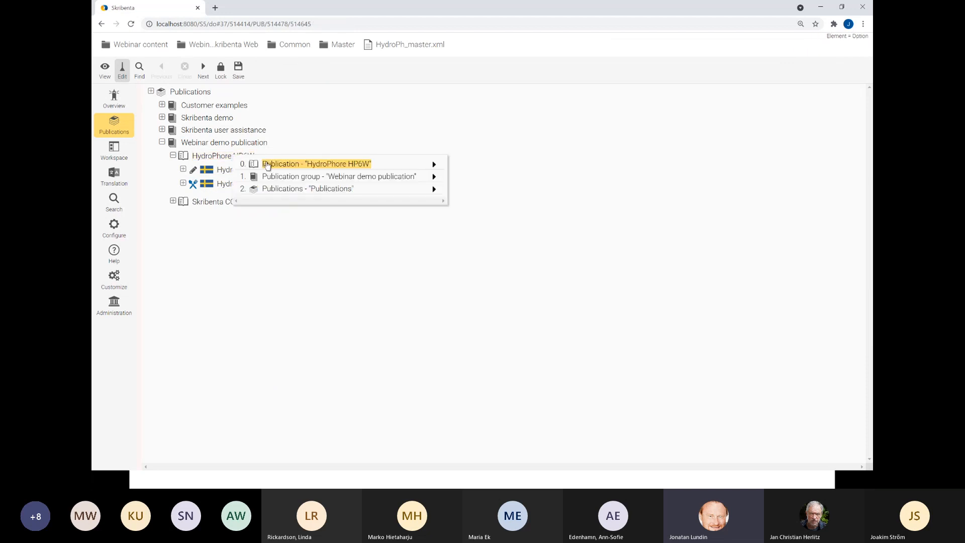
{"action": "left_click", "coordinate": [269, 166]}
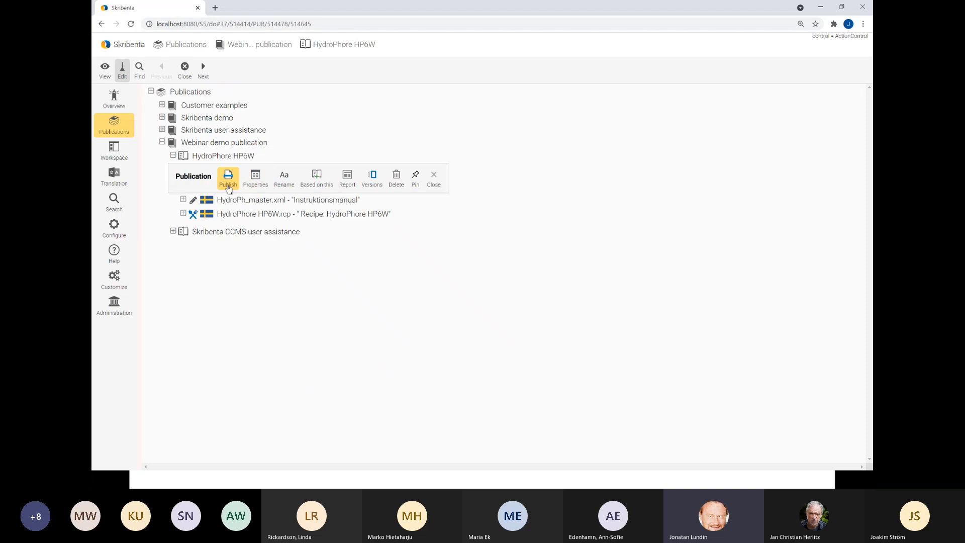
{"action": "left_click", "coordinate": [229, 184]}
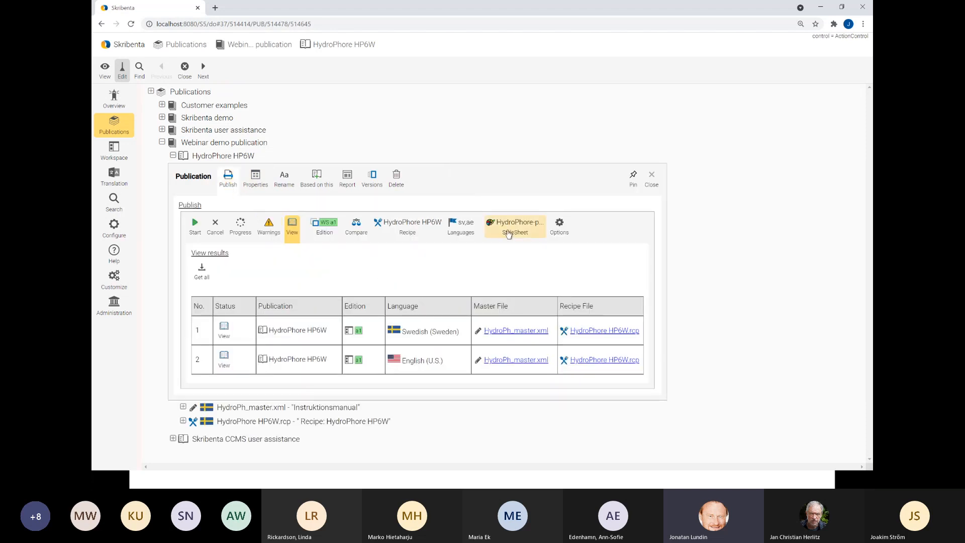
- Check the languages selected for publishing and start publishing the HydroPhore HP6W manual
{"action": "left_click", "coordinate": [462, 225]}
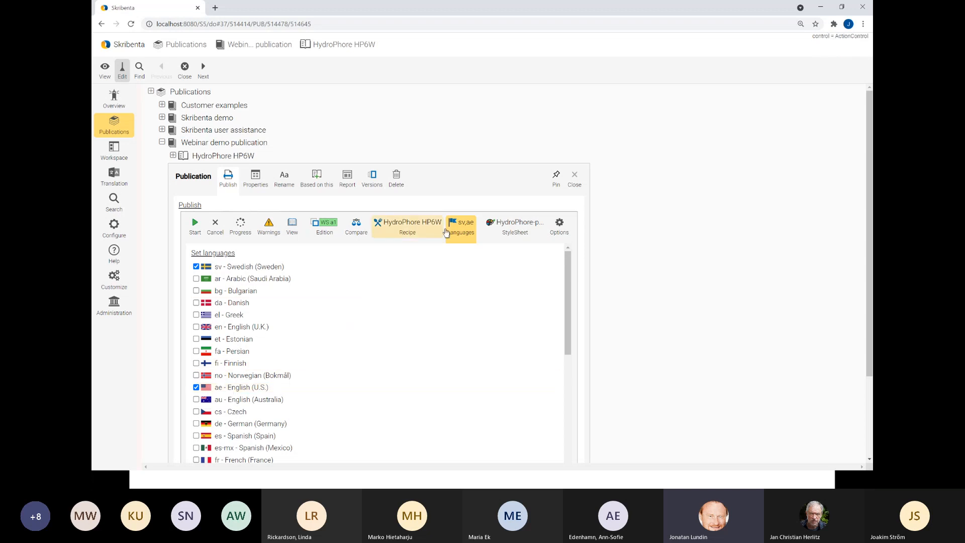
{"action": "left_click", "coordinate": [458, 229]}
{"action": "left_click", "coordinate": [194, 226]}
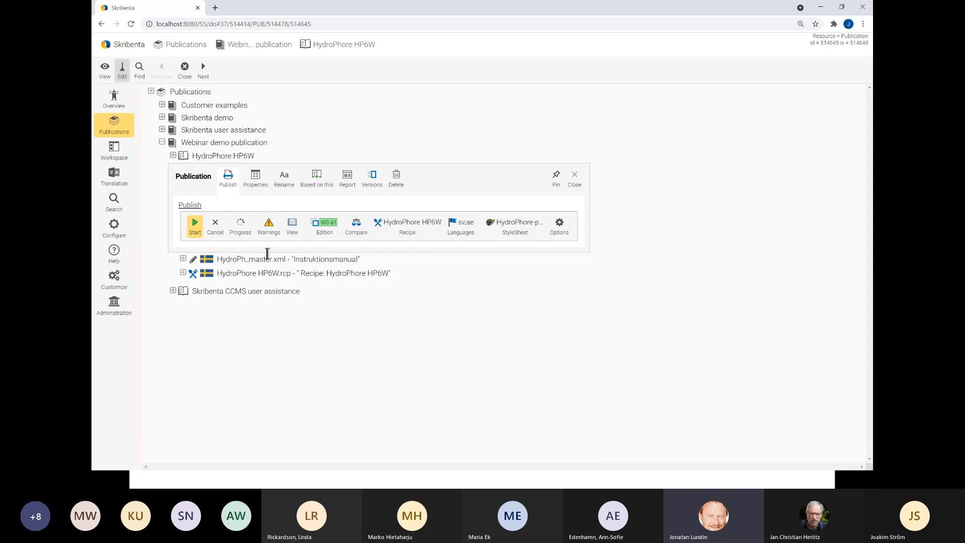
- Open the published Swedish PDF from the publishing results and look through it to the last page
{"action": "left_click", "coordinate": [292, 227]}
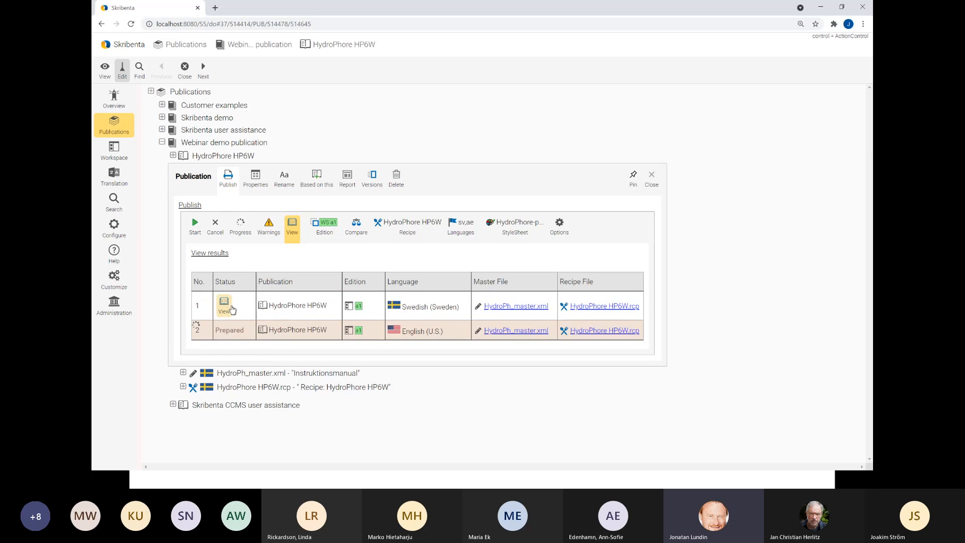
{"action": "double_click", "coordinate": [231, 305]}
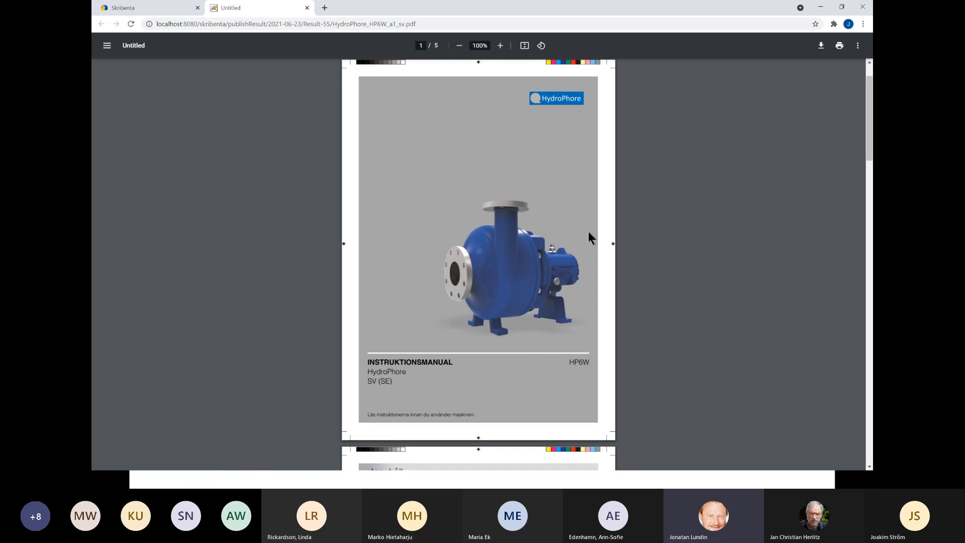
{"action": "scroll", "coordinate": [589, 235], "scroll_direction": "down", "scroll_amount": 10}
{"action": "scroll", "coordinate": [588, 232], "scroll_direction": "down", "scroll_amount": 12}
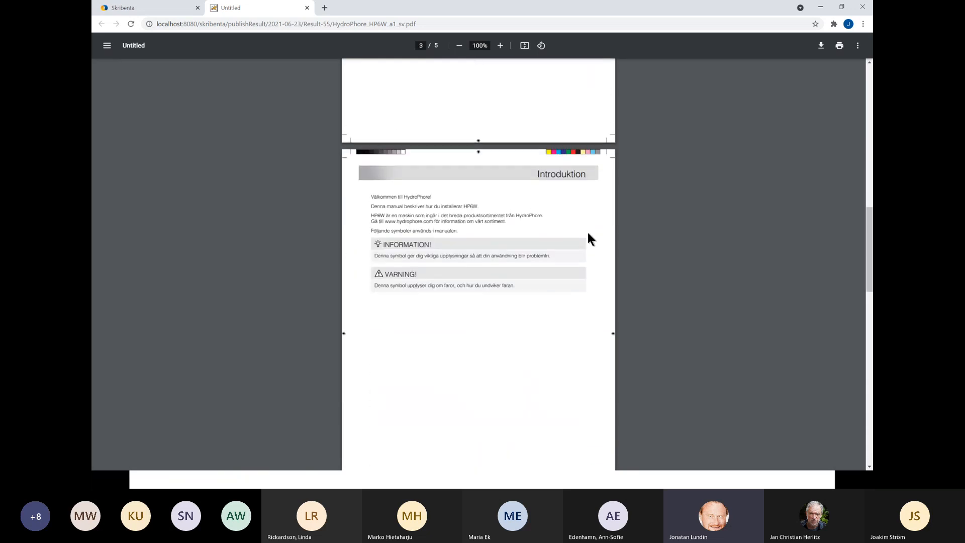
{"action": "scroll", "coordinate": [587, 234], "scroll_direction": "down", "scroll_amount": 8}
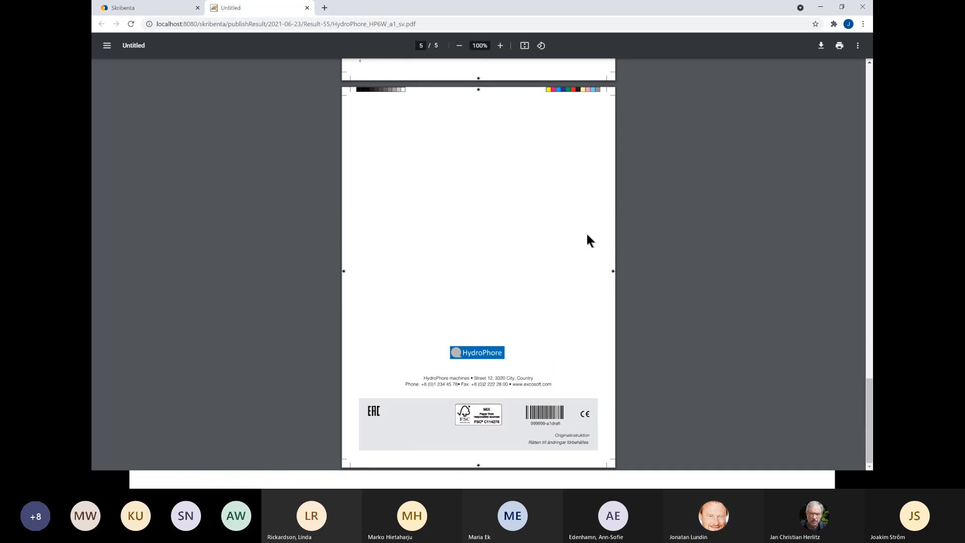
- Return to the publishing results, open the English (U.S.) PDF and read through all its pages
{"action": "left_click", "coordinate": [141, 6]}
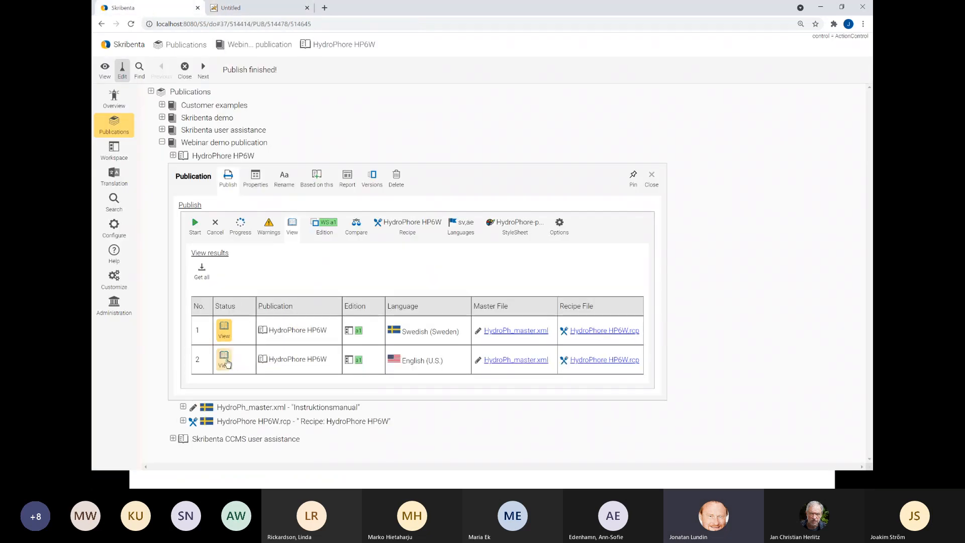
{"action": "left_click", "coordinate": [225, 361]}
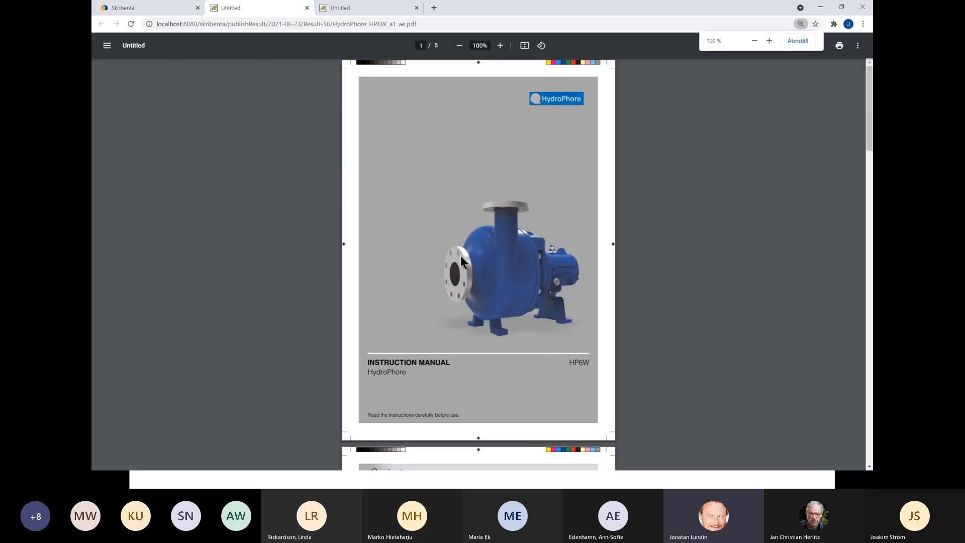
{"action": "scroll", "coordinate": [461, 236], "scroll_direction": "down", "scroll_amount": 2}
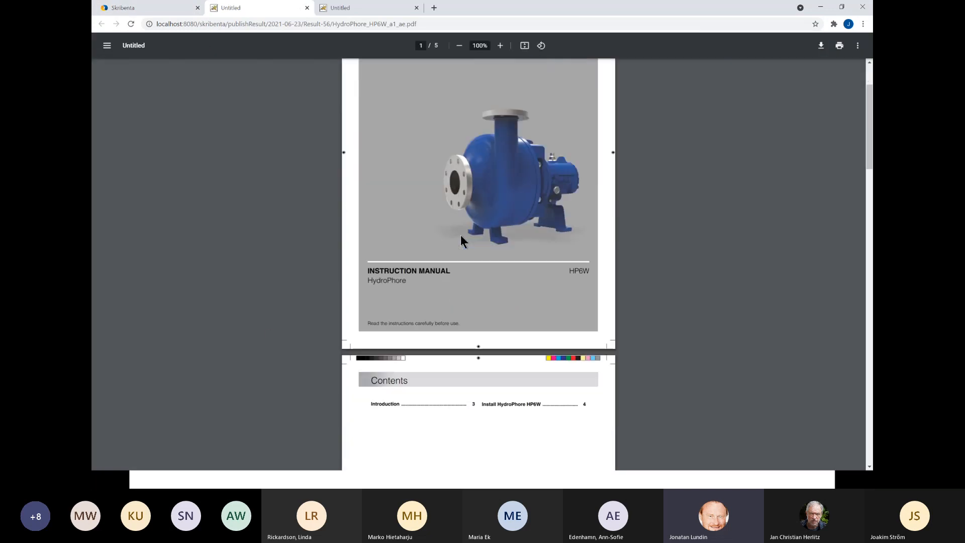
{"action": "scroll", "coordinate": [458, 237], "scroll_direction": "down", "scroll_amount": 4}
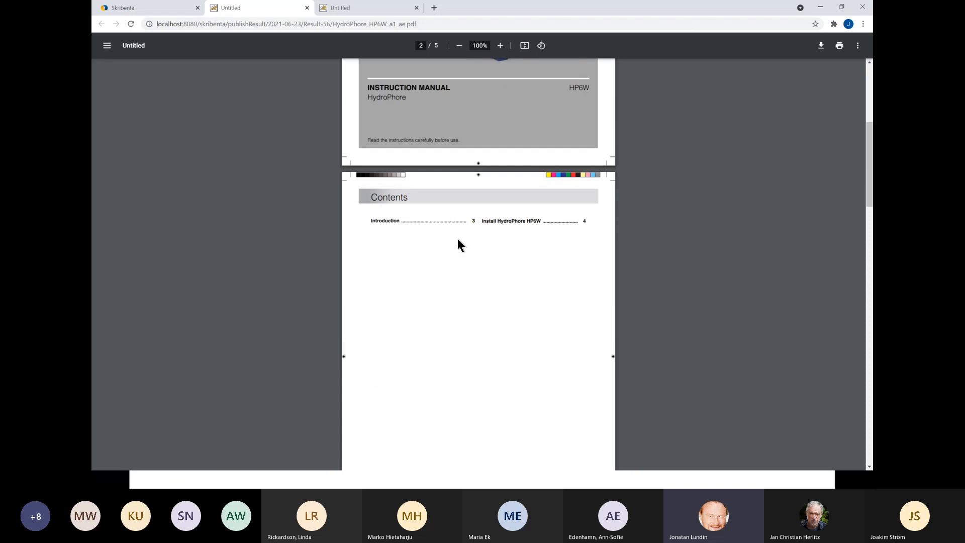
{"action": "scroll", "coordinate": [456, 236], "scroll_direction": "down", "scroll_amount": 9}
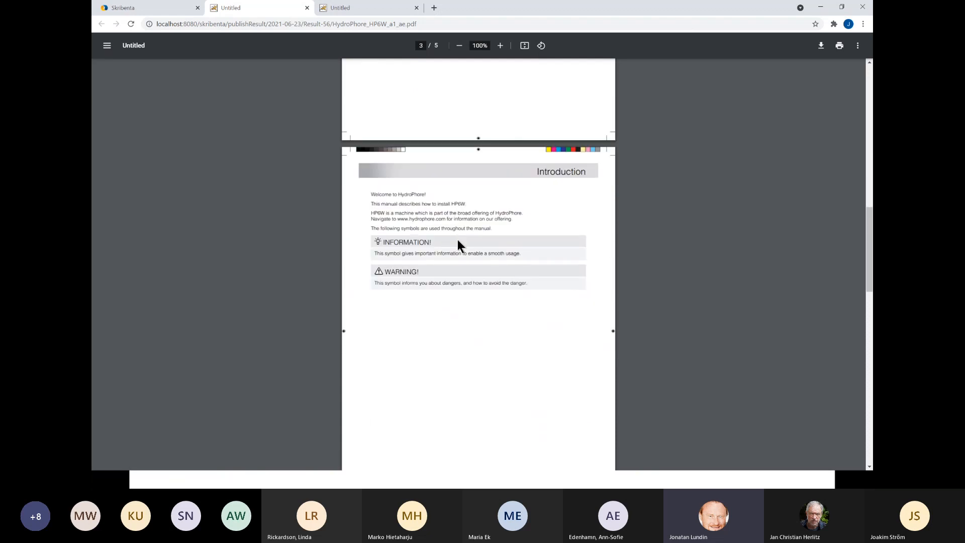
{"action": "scroll", "coordinate": [458, 242], "scroll_direction": "down", "scroll_amount": 14}
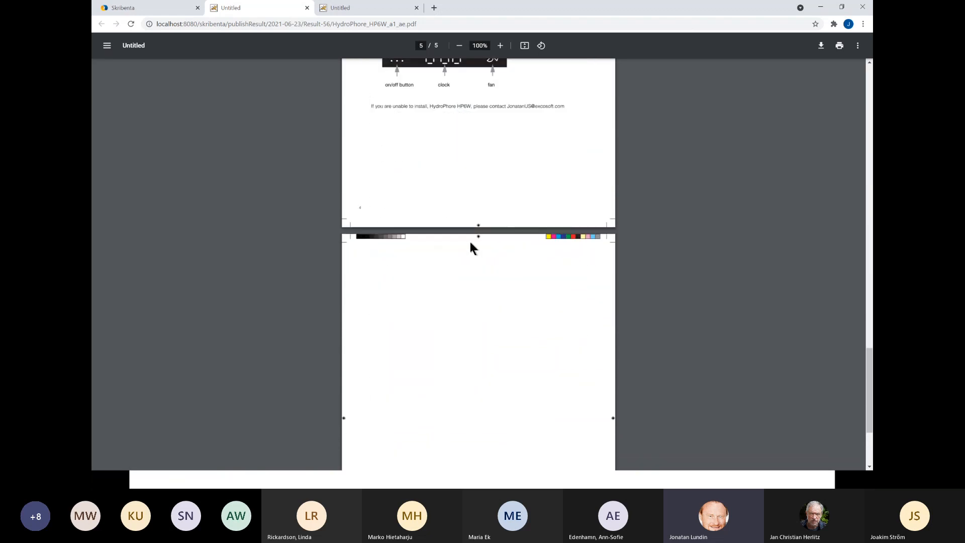
{"action": "scroll", "coordinate": [472, 247], "scroll_direction": "down", "scroll_amount": 3}
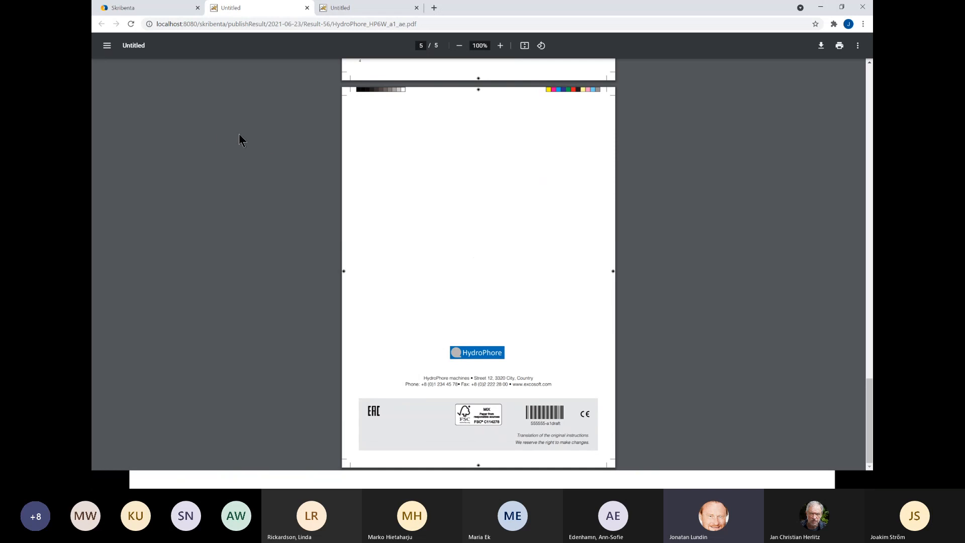
- Go back to Skribenta, close the publishing results and expand the HydroPh_master.xml document
{"action": "left_click", "coordinate": [148, 7]}
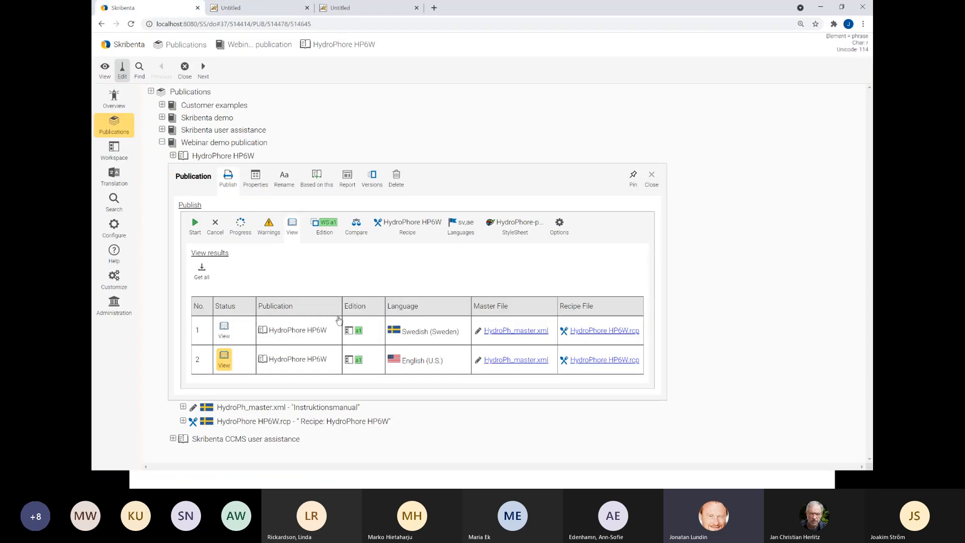
{"action": "left_click", "coordinate": [292, 226]}
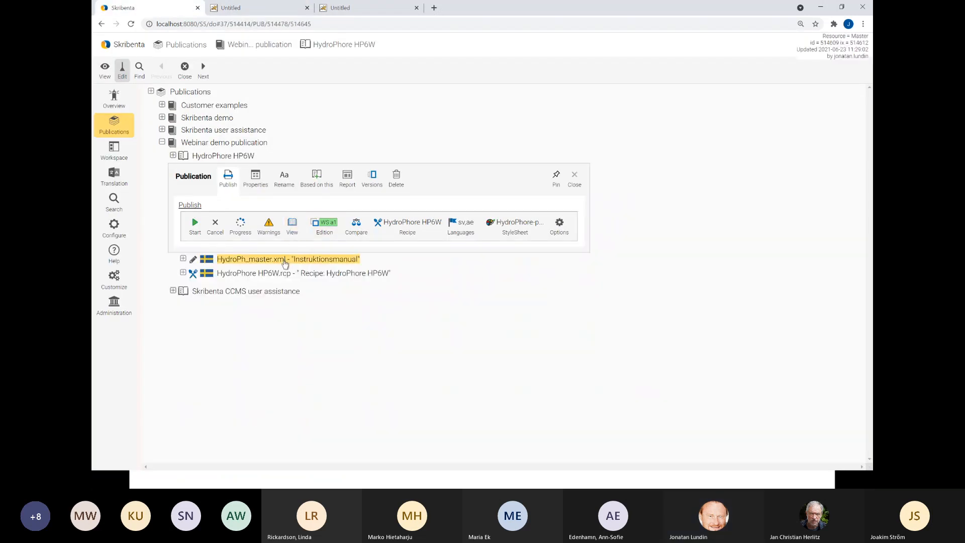
{"action": "left_click", "coordinate": [284, 259]}
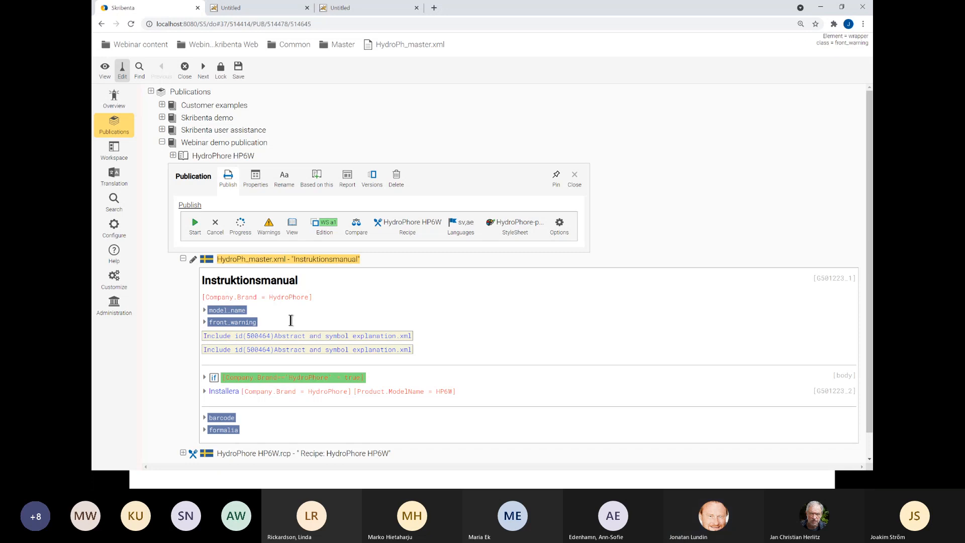
- In the workspace, download Warnings.docx from the Legacy content folder of Webinar 2 Translation in Skribenta Web and open it in Word
{"action": "left_click", "coordinate": [112, 157]}
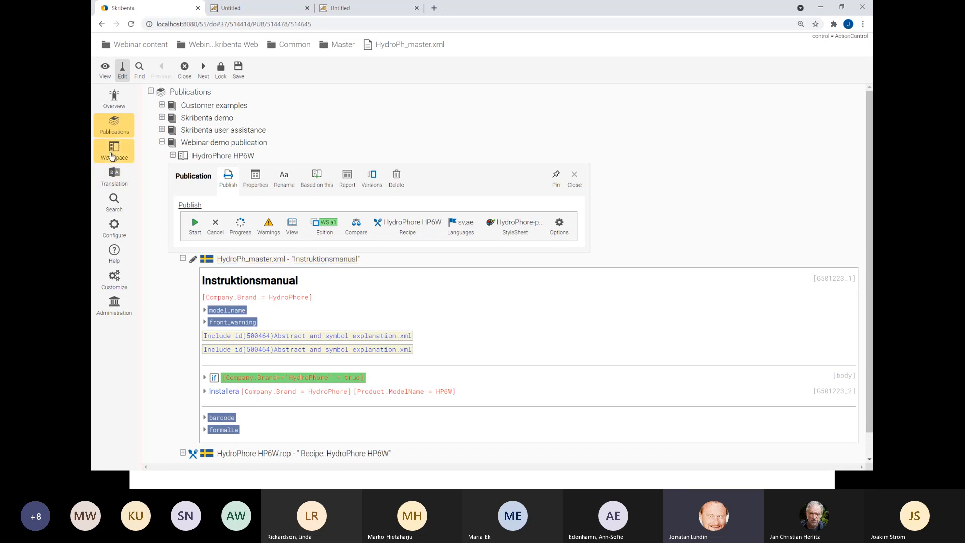
{"action": "left_click", "coordinate": [201, 133]}
{"action": "left_click", "coordinate": [206, 156]}
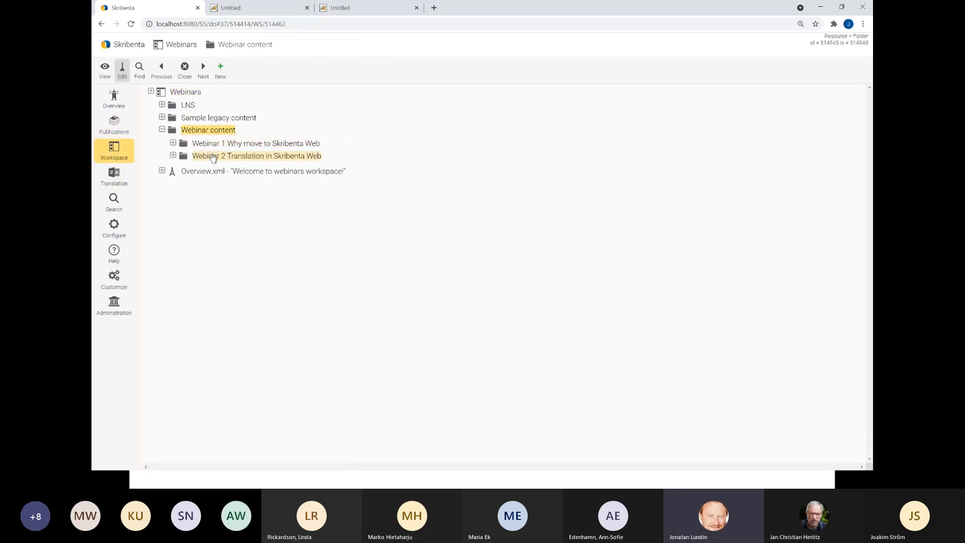
{"action": "left_click", "coordinate": [215, 182]}
{"action": "left_click", "coordinate": [227, 196]}
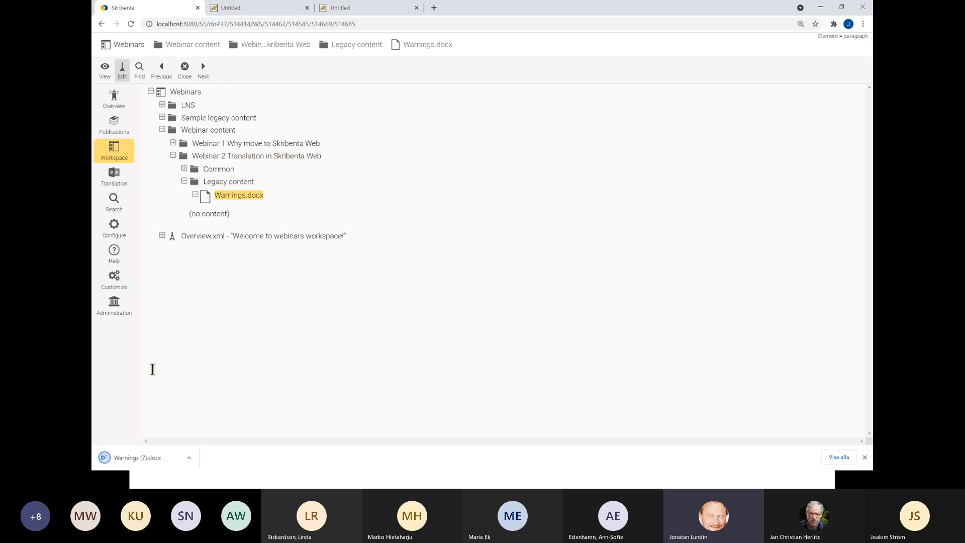
{"action": "left_click", "coordinate": [140, 458]}
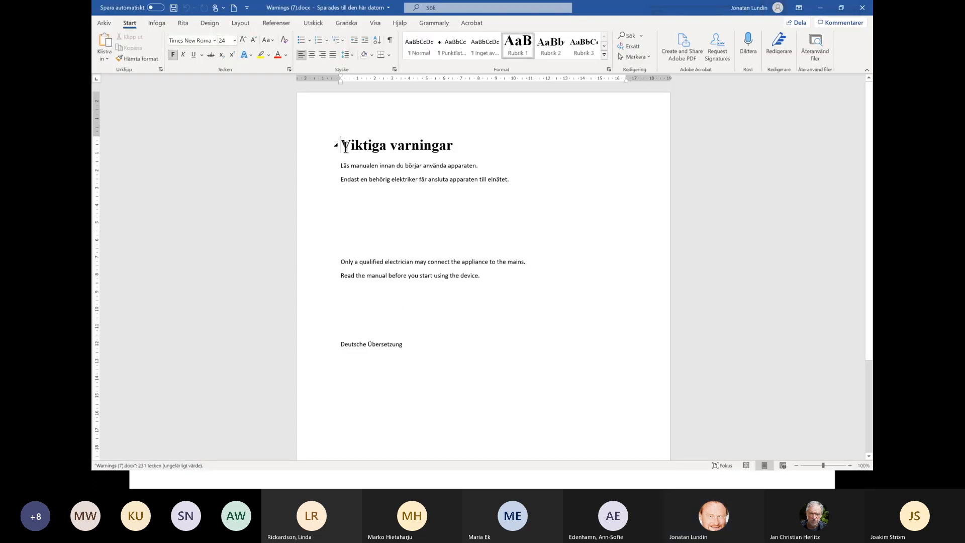
- Copy the heading "Viktiga varningar" and the two Swedish warning sentences below it
{"action": "left_click_drag", "start_coordinate": [342, 146], "coordinate": [520, 179]}
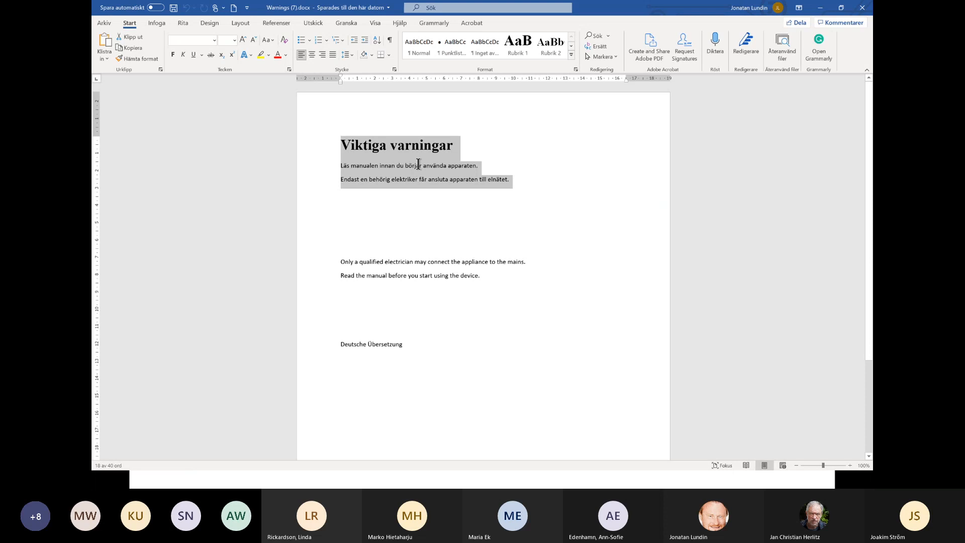
{"action": "right_click", "coordinate": [417, 164]}
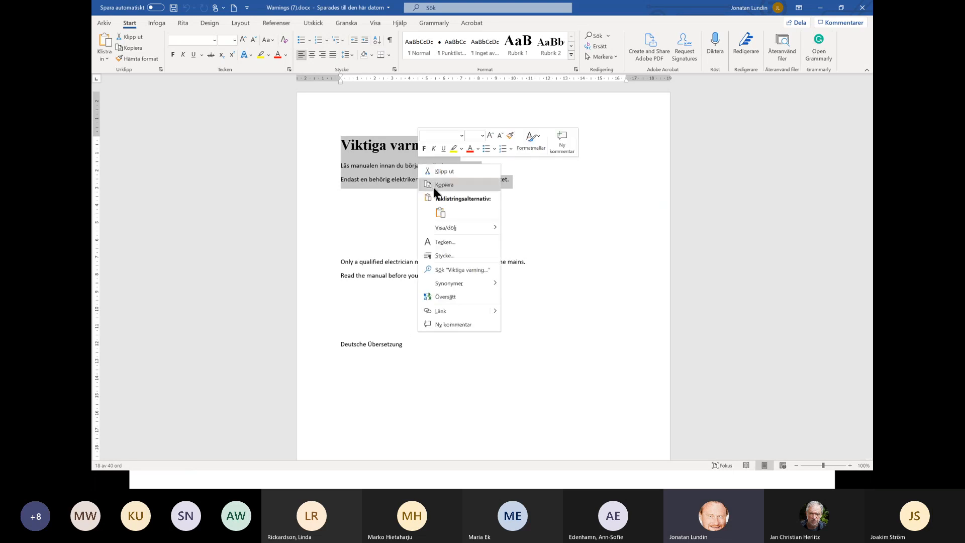
{"action": "left_click", "coordinate": [435, 185]}
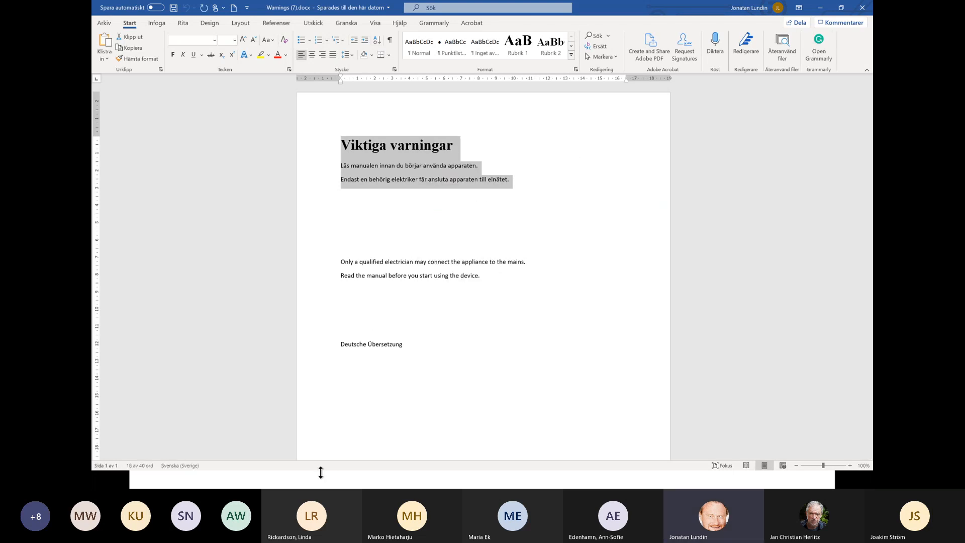
- Switch back to Skribenta and paste the copied warnings as a new section before the Installera section in HydroPh_master.xml
{"action": "key", "text": "alt+Tab"}
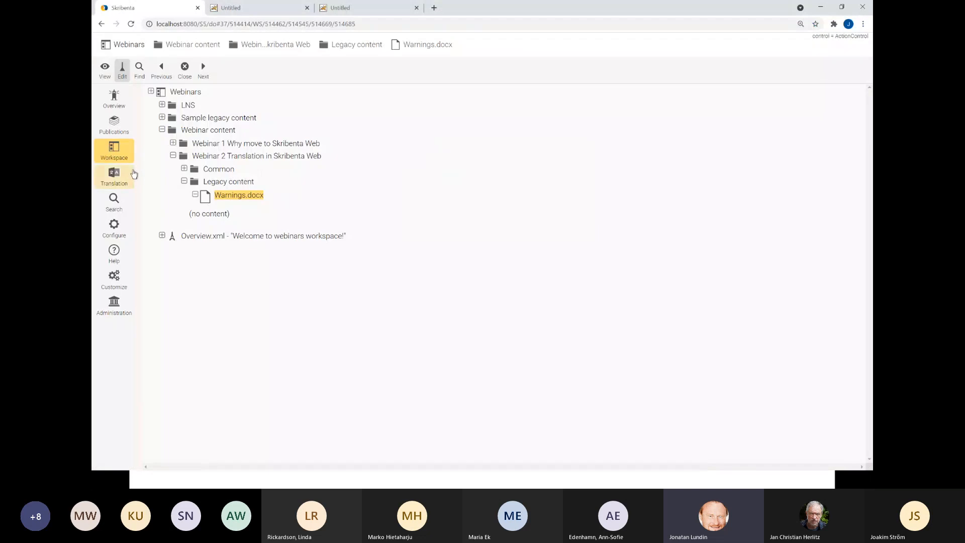
{"action": "left_click", "coordinate": [116, 129]}
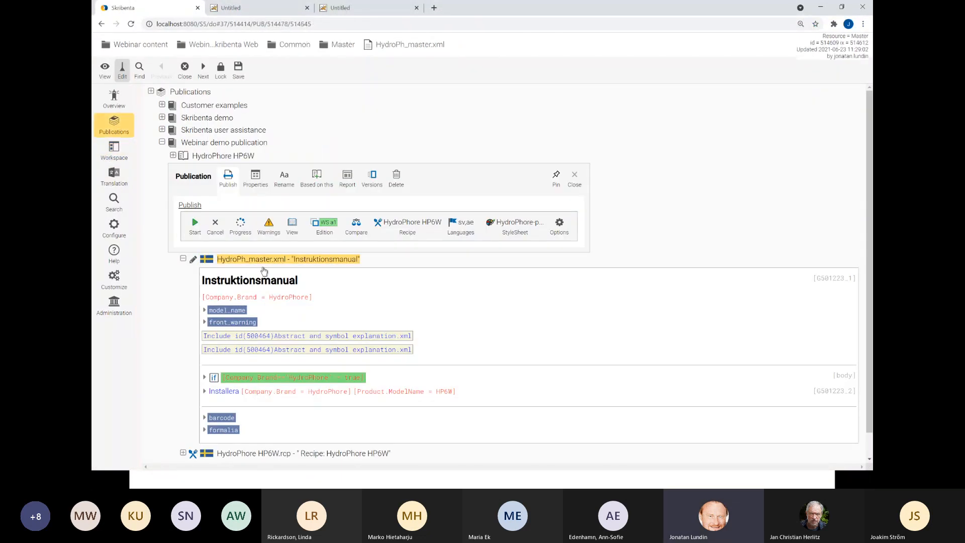
{"action": "left_click", "coordinate": [215, 366]}
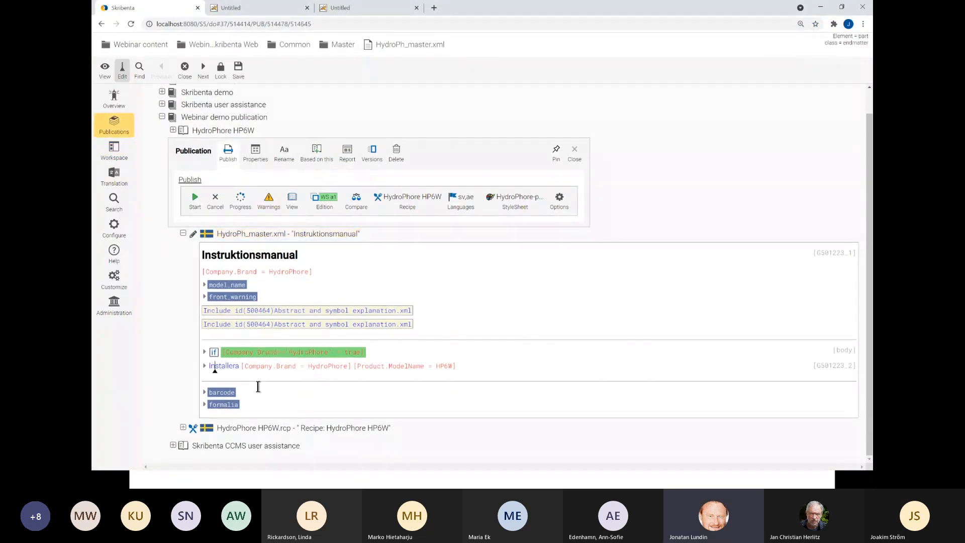
{"action": "key", "text": "Left"}
{"action": "key", "text": "Left"}
{"action": "key", "text": "Left"}
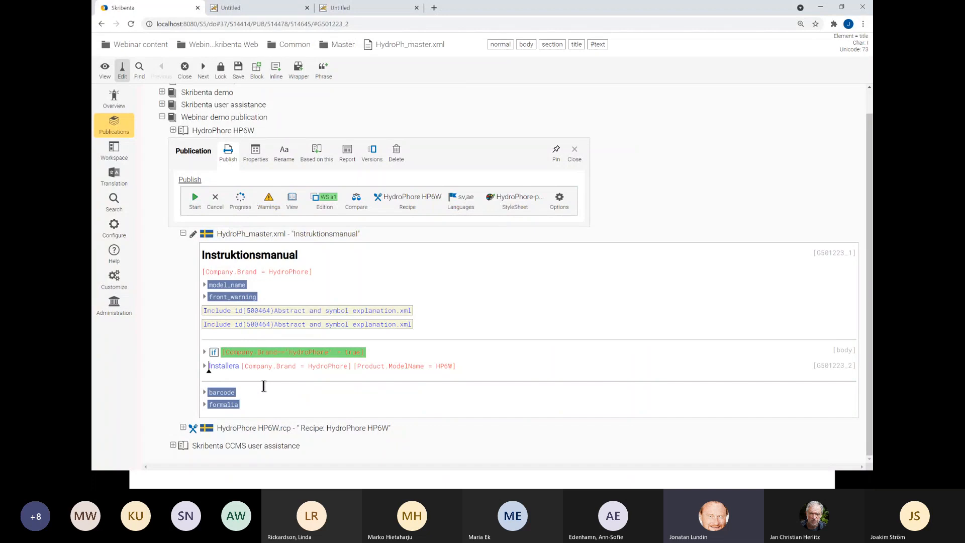
{"action": "key", "text": "ctrl+v"}
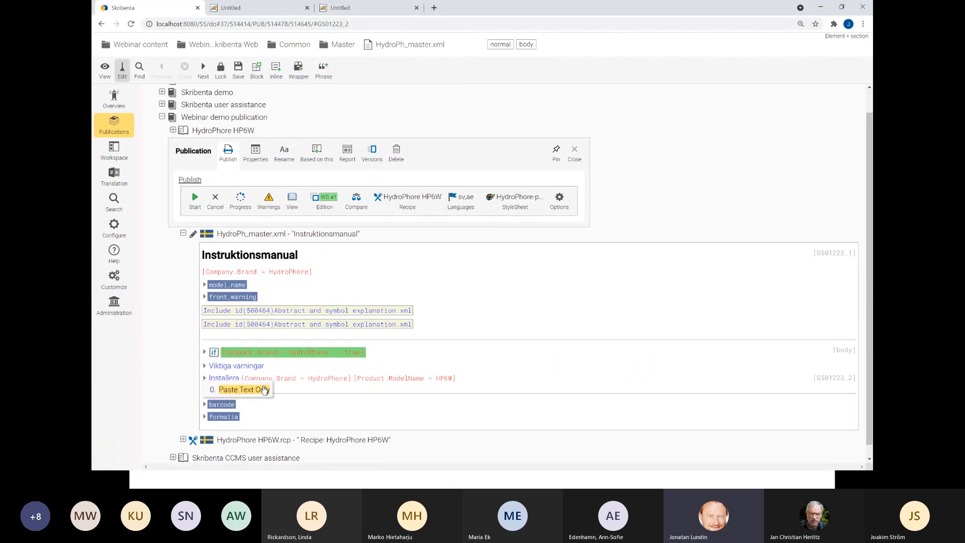
- Expand the Viktiga varningar section, wrap its two sentences in a Warning block, and close the publication's publishing panel
{"action": "left_click", "coordinate": [243, 367]}
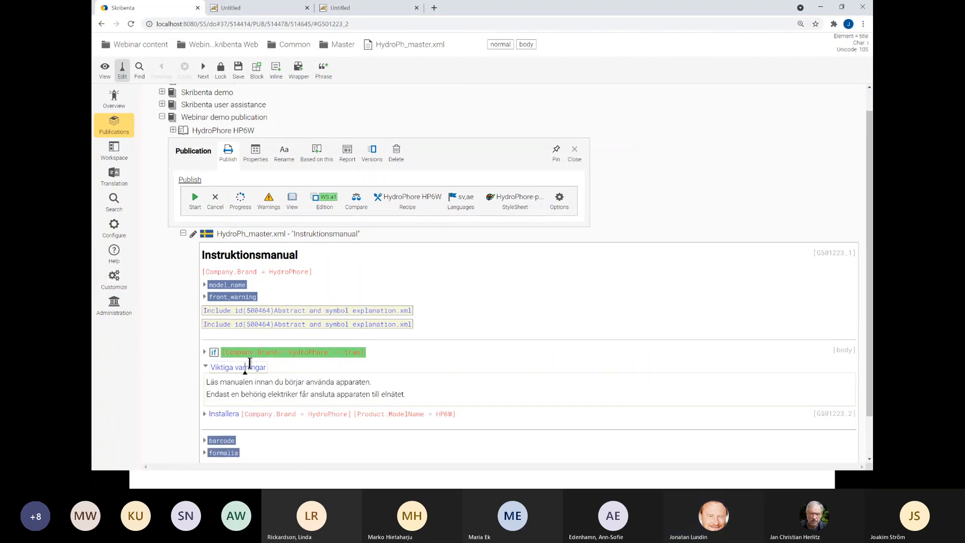
{"action": "scroll", "coordinate": [231, 347], "scroll_direction": "down", "scroll_amount": 1}
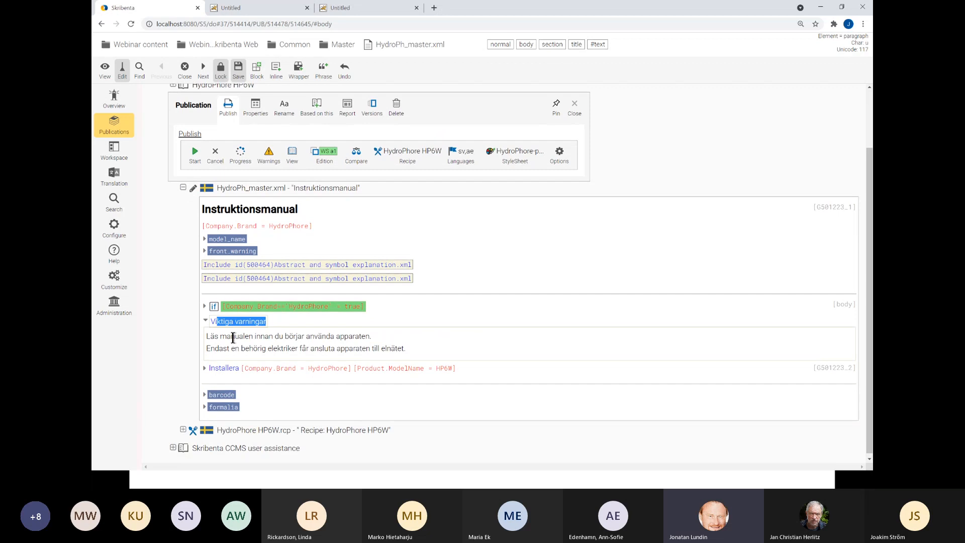
{"action": "left_click", "coordinate": [230, 348]}
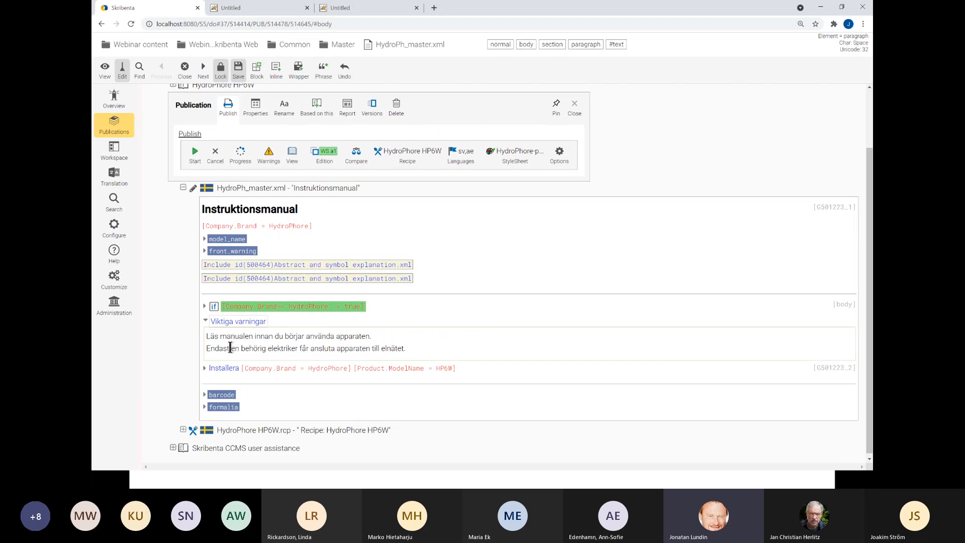
{"action": "left_click", "coordinate": [272, 336]}
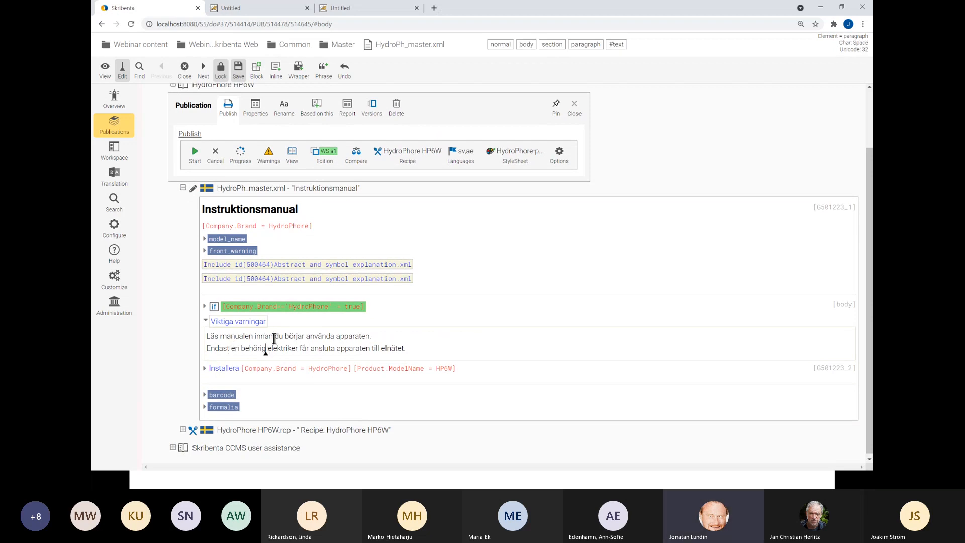
{"action": "triple_click", "coordinate": [425, 341]}
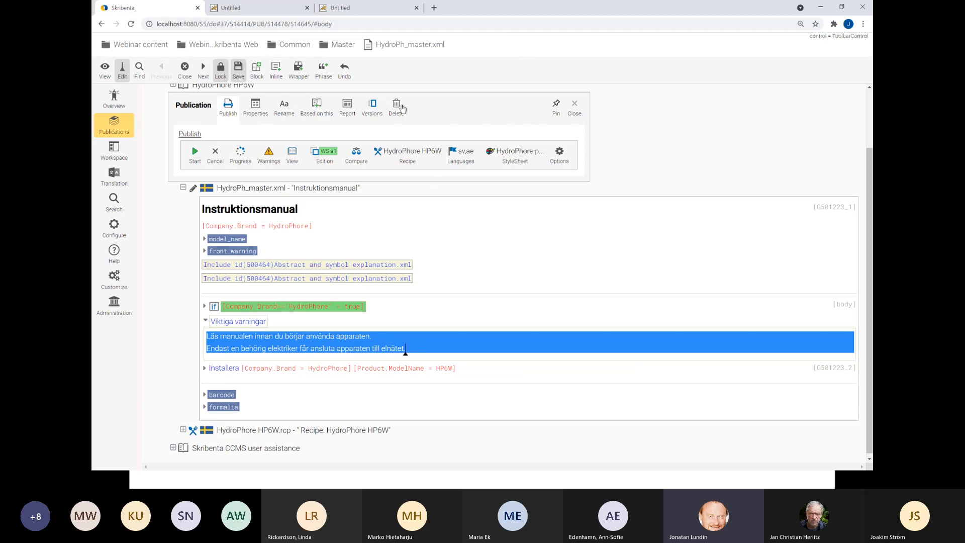
{"action": "left_click", "coordinate": [299, 70]}
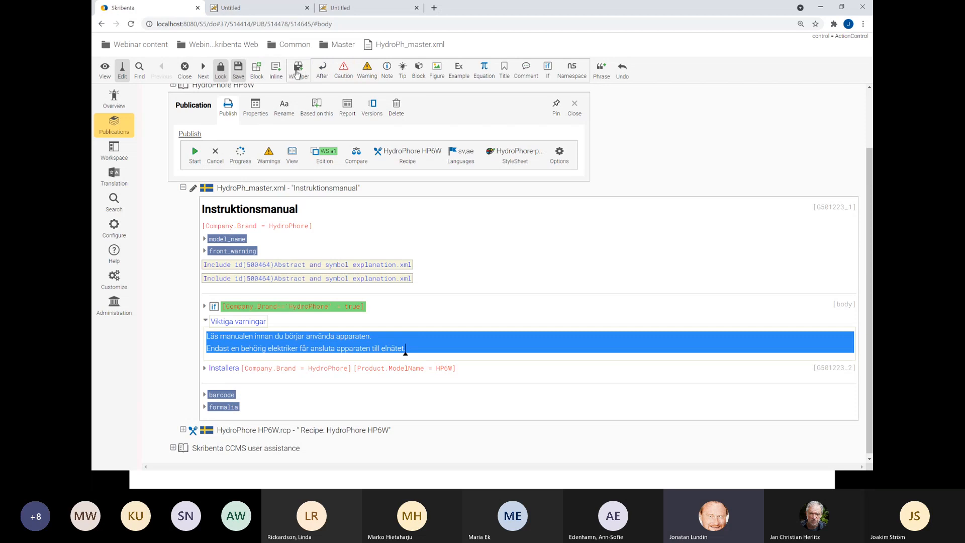
{"action": "left_click", "coordinate": [367, 69]}
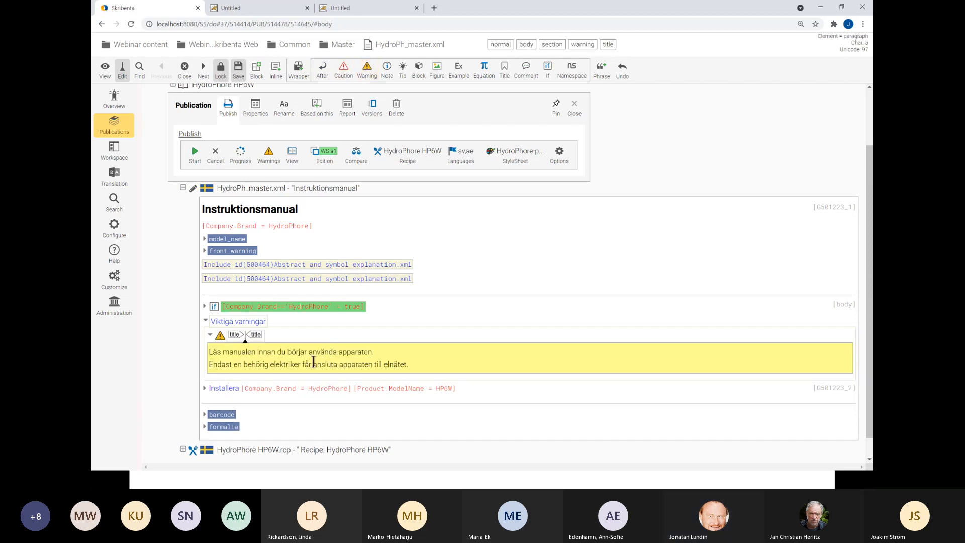
{"action": "left_click", "coordinate": [574, 107]}
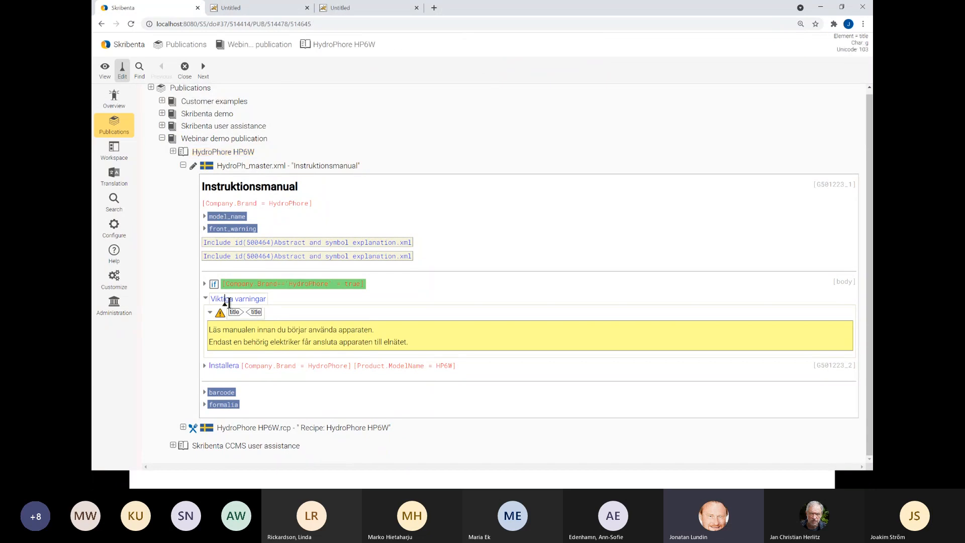
- Look up existing text blocks similar to the section title "Viktiga varningar"
{"action": "left_click", "coordinate": [271, 317]}
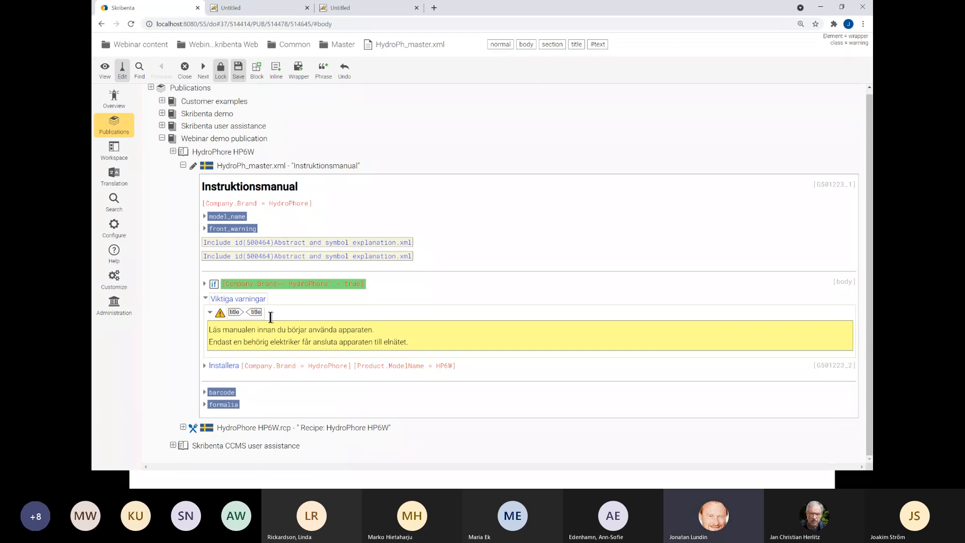
{"action": "left_click_drag", "start_coordinate": [216, 299], "coordinate": [239, 301]}
{"action": "left_click", "coordinate": [240, 300]}
{"action": "right_click", "coordinate": [248, 298]}
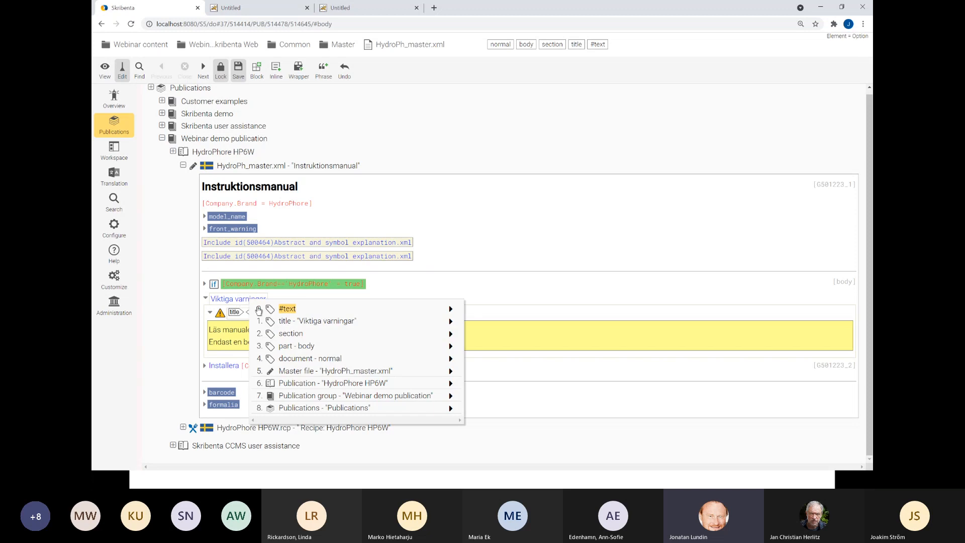
{"action": "left_click", "coordinate": [315, 326]}
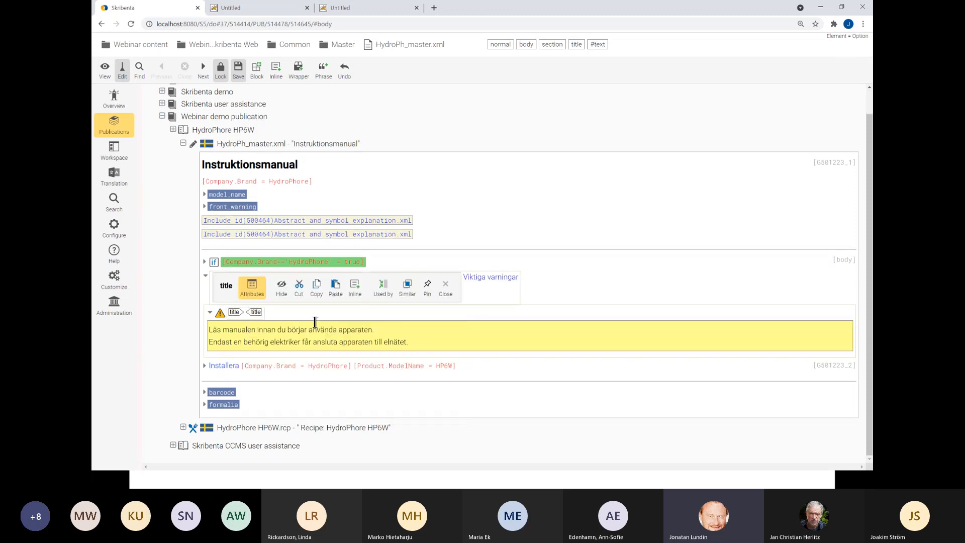
{"action": "left_click", "coordinate": [408, 294]}
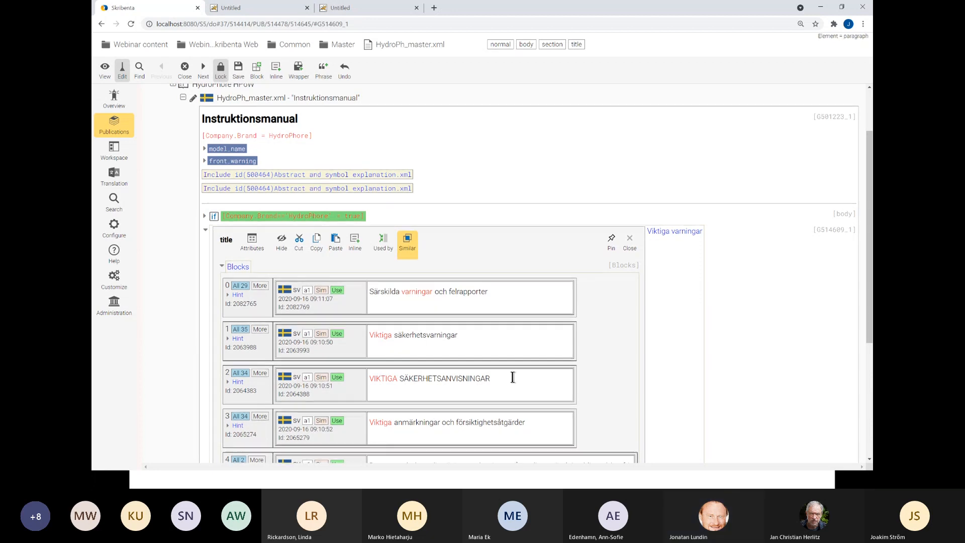
{"action": "scroll", "coordinate": [502, 372], "scroll_direction": "down", "scroll_amount": 1}
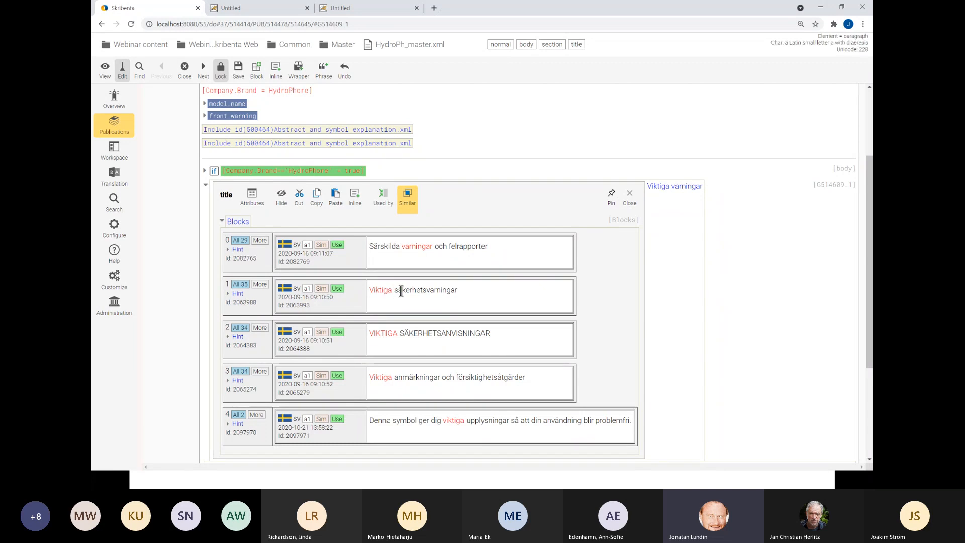
{"action": "left_click", "coordinate": [445, 288]}
{"action": "left_click", "coordinate": [438, 299]}
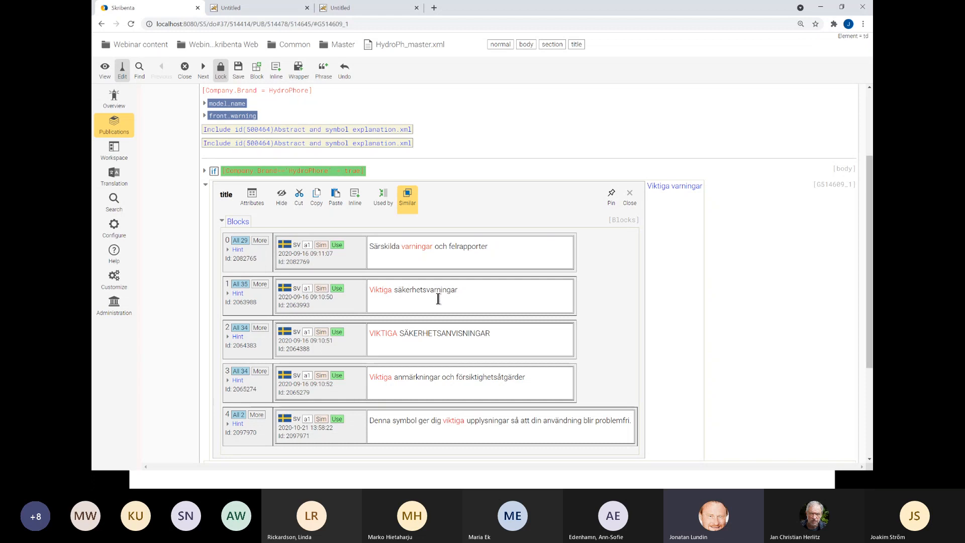
- Show all translations of the similar block "Viktiga säkerhetsvarningar" and review the list of languages
{"action": "left_click", "coordinate": [241, 284]}
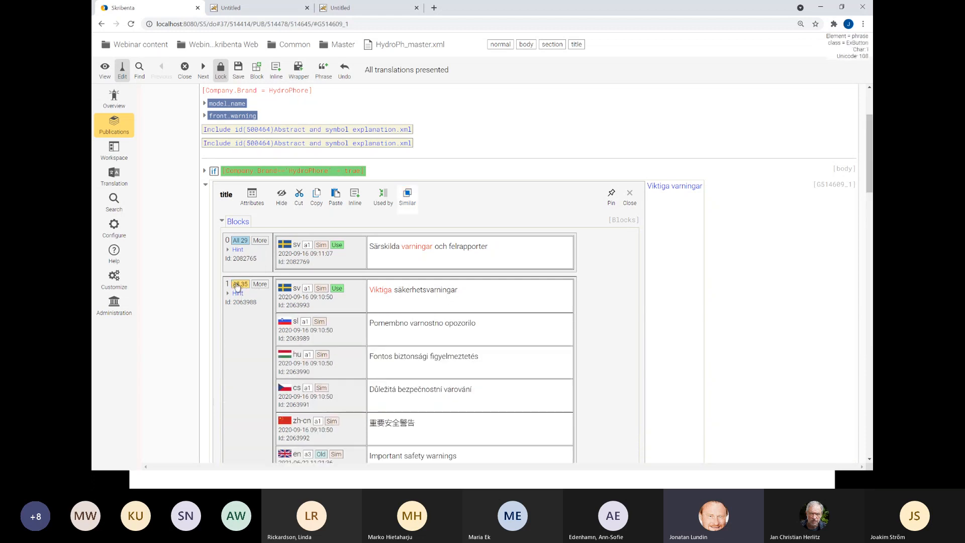
{"action": "scroll", "coordinate": [390, 296], "scroll_direction": "down", "scroll_amount": 3}
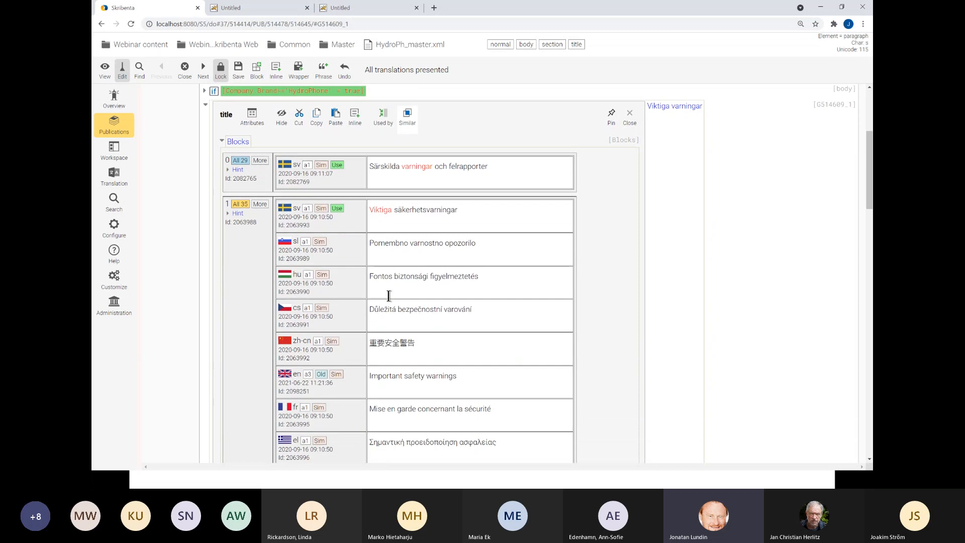
{"action": "scroll", "coordinate": [446, 313], "scroll_direction": "down", "scroll_amount": 1}
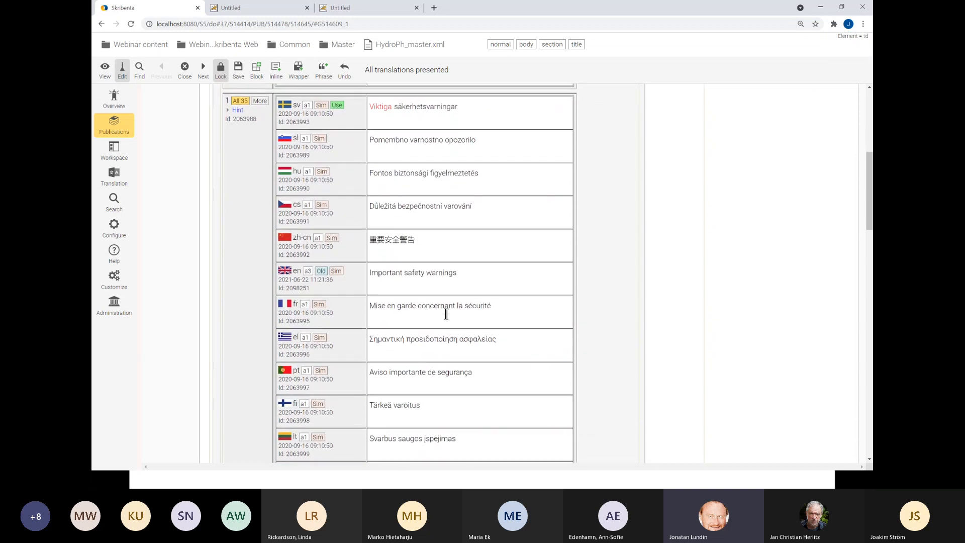
{"action": "scroll", "coordinate": [446, 313], "scroll_direction": "down", "scroll_amount": 10}
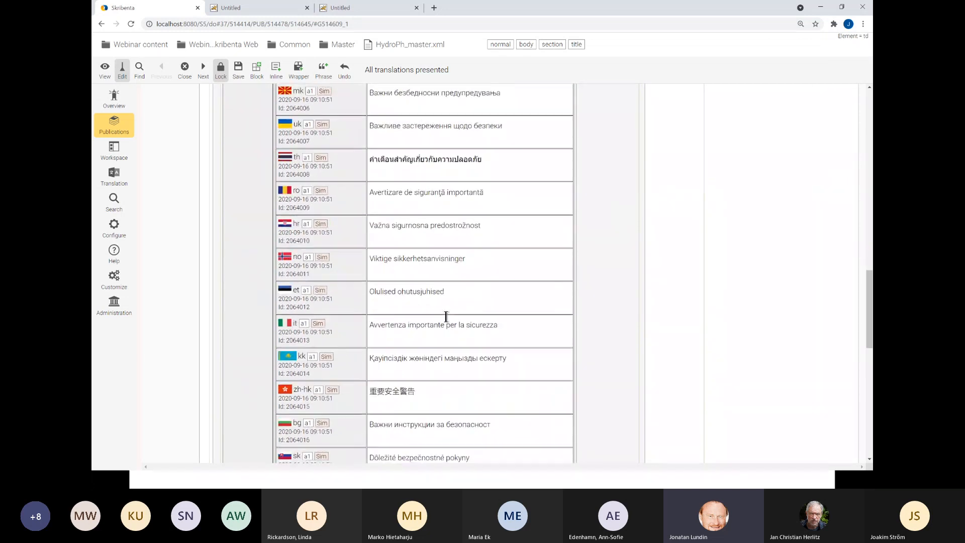
{"action": "scroll", "coordinate": [446, 316], "scroll_direction": "down", "scroll_amount": 4}
{"action": "scroll", "coordinate": [445, 313], "scroll_direction": "up", "scroll_amount": 15}
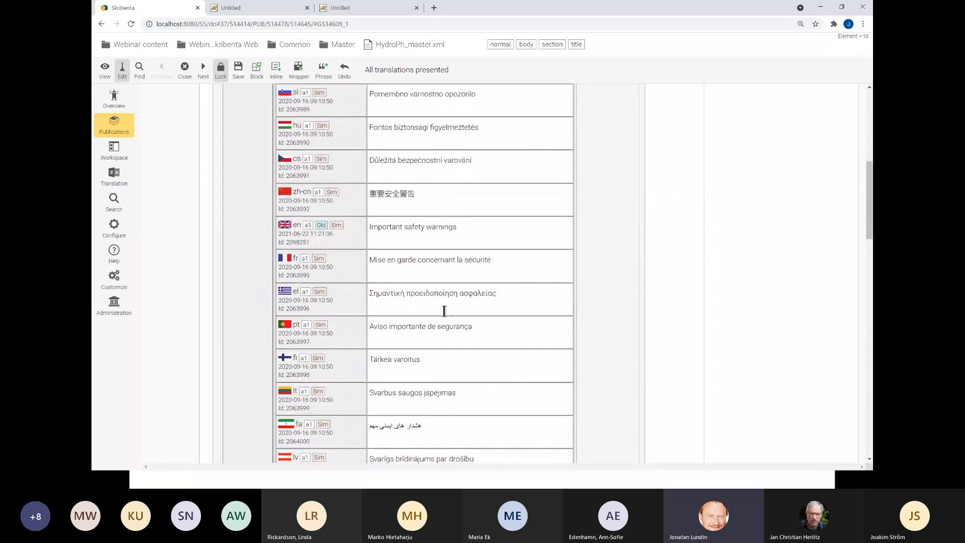
{"action": "scroll", "coordinate": [444, 311], "scroll_direction": "up", "scroll_amount": 3}
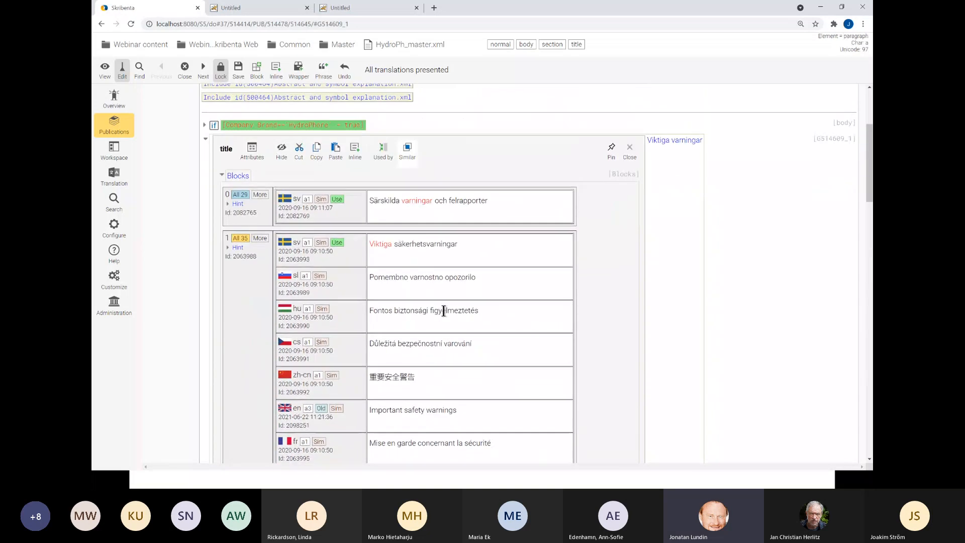
- Hide the translations and reuse the existing block "Viktiga säkerhetsvarningar" as the section title
{"action": "left_click", "coordinate": [241, 240]}
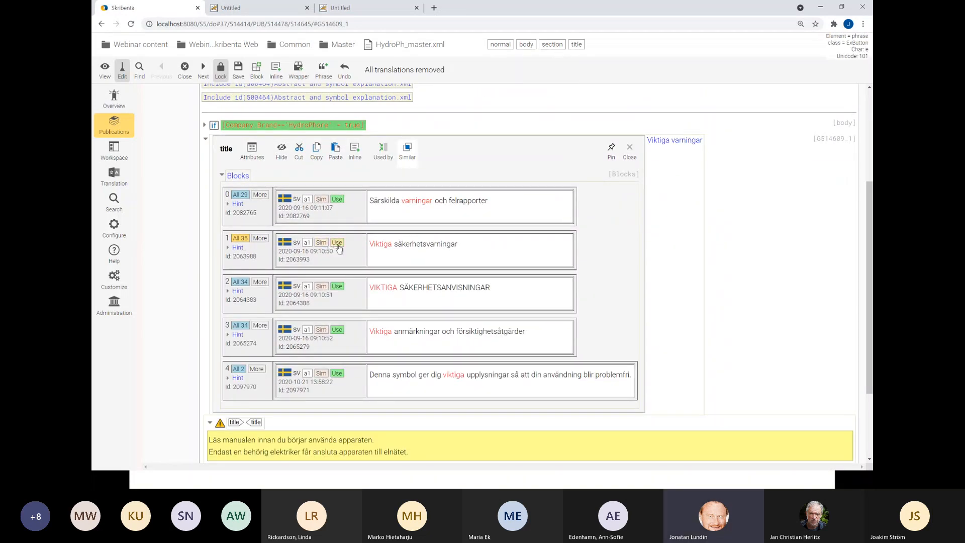
{"action": "left_click", "coordinate": [337, 243]}
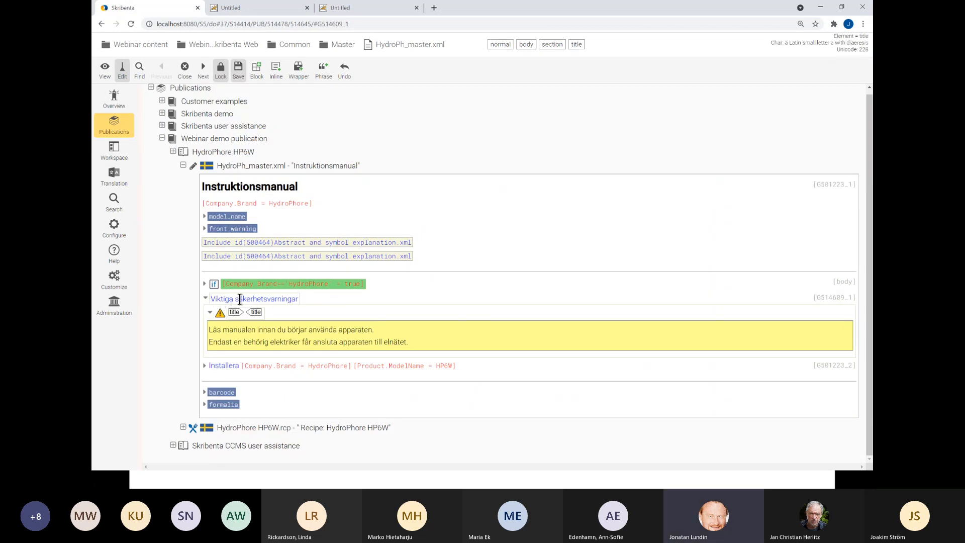
{"action": "left_click", "coordinate": [264, 300]}
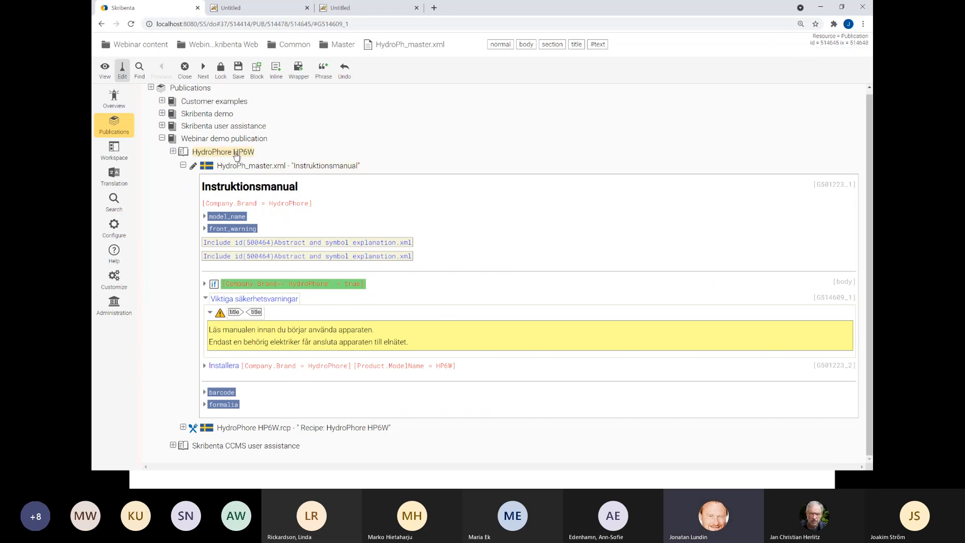
- Publish the HydroPhore HP6W publication again in Swedish and English and check the publishing warnings
{"action": "left_click", "coordinate": [236, 155]}
{"action": "left_click", "coordinate": [261, 160]}
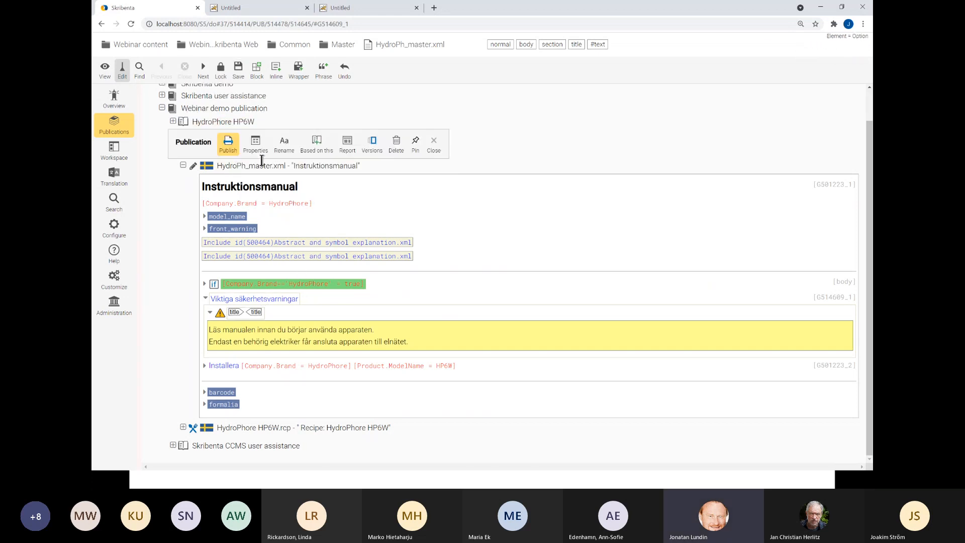
{"action": "left_click", "coordinate": [227, 143]}
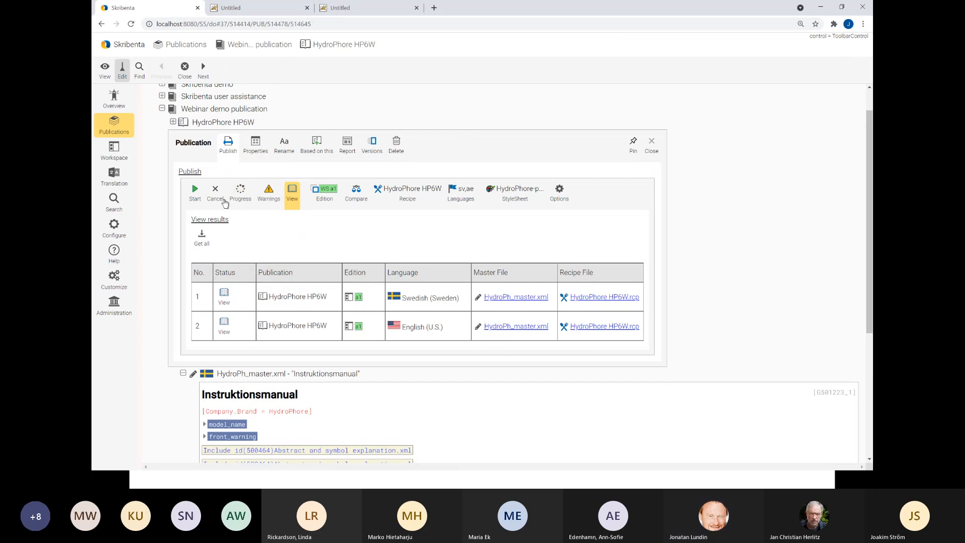
{"action": "left_click", "coordinate": [197, 197]}
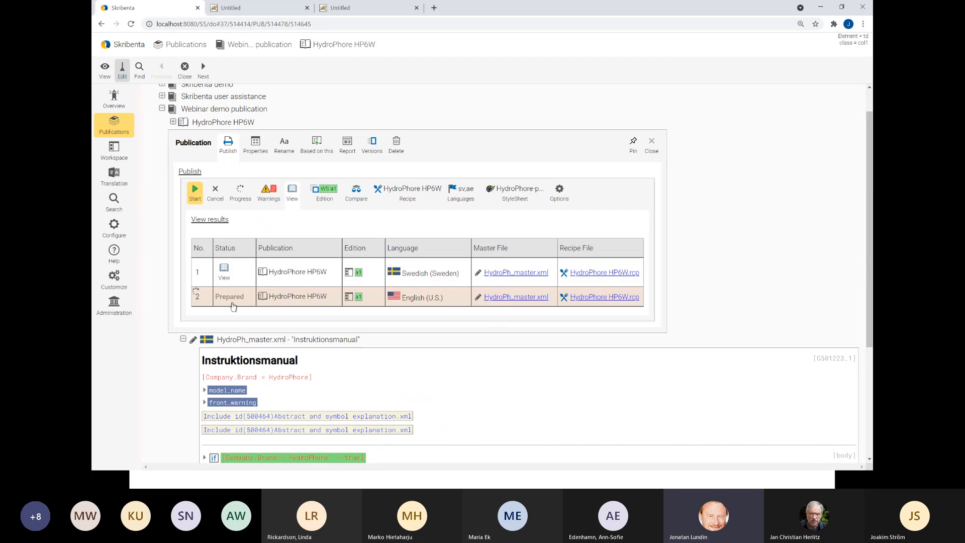
{"action": "left_click", "coordinate": [268, 193]}
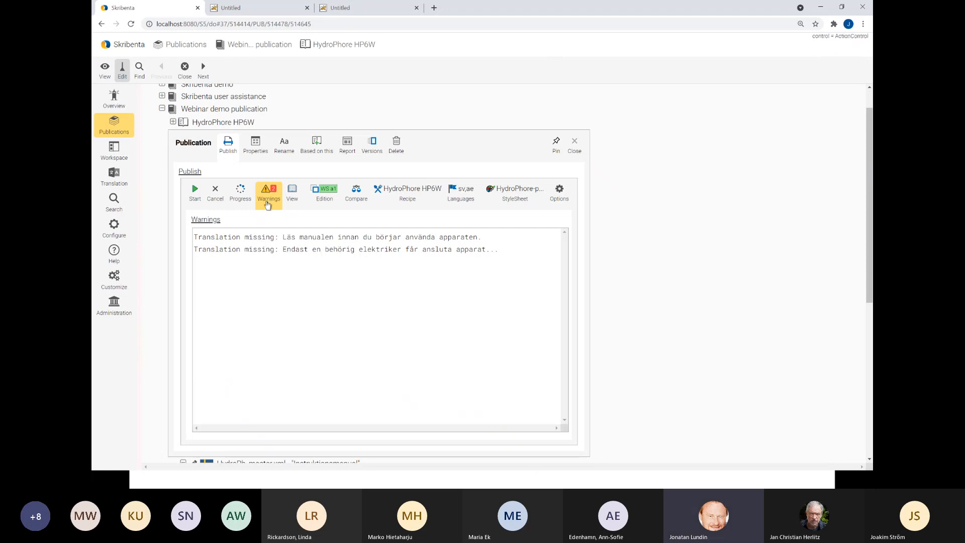
{"action": "left_click", "coordinate": [271, 194]}
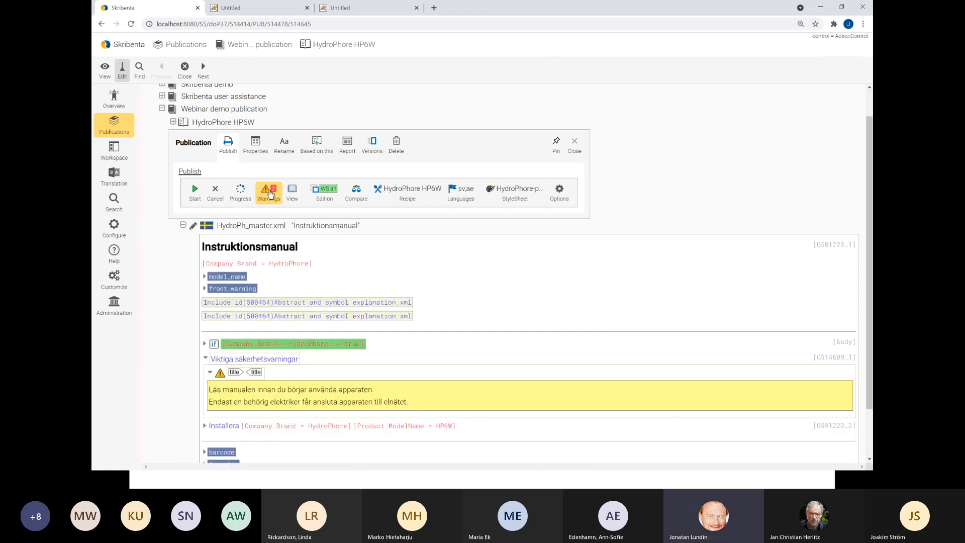
- Open the published English (U.S.) PDF and examine the safety warnings page
{"action": "left_click", "coordinate": [292, 194]}
{"action": "left_click", "coordinate": [223, 325]}
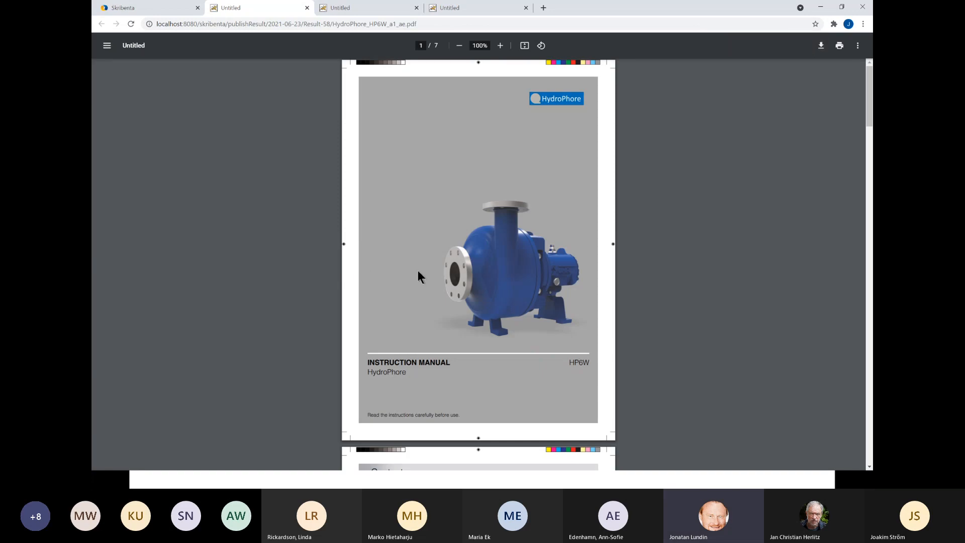
{"action": "scroll", "coordinate": [418, 270], "scroll_direction": "down", "scroll_amount": 2}
{"action": "scroll", "coordinate": [418, 274], "scroll_direction": "down", "scroll_amount": 12}
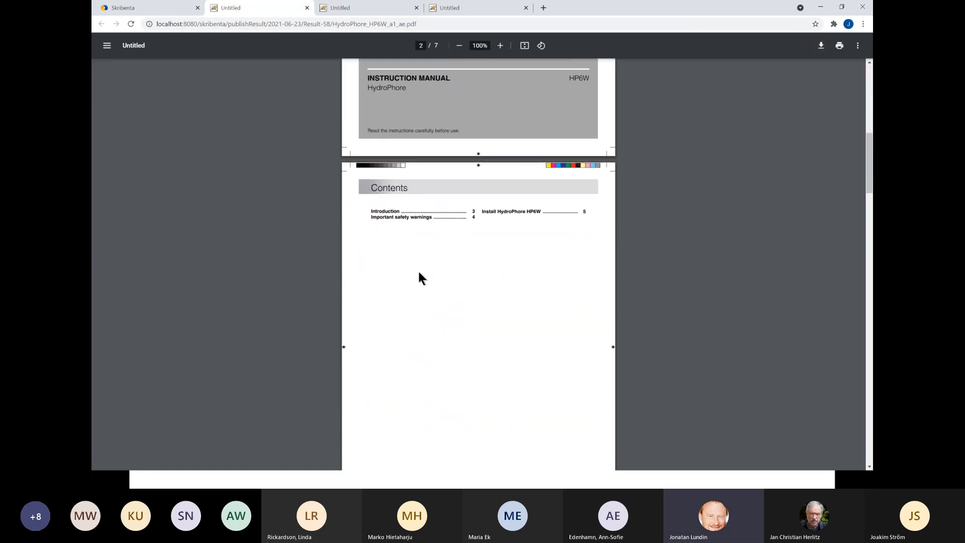
{"action": "scroll", "coordinate": [419, 272], "scroll_direction": "down", "scroll_amount": 7}
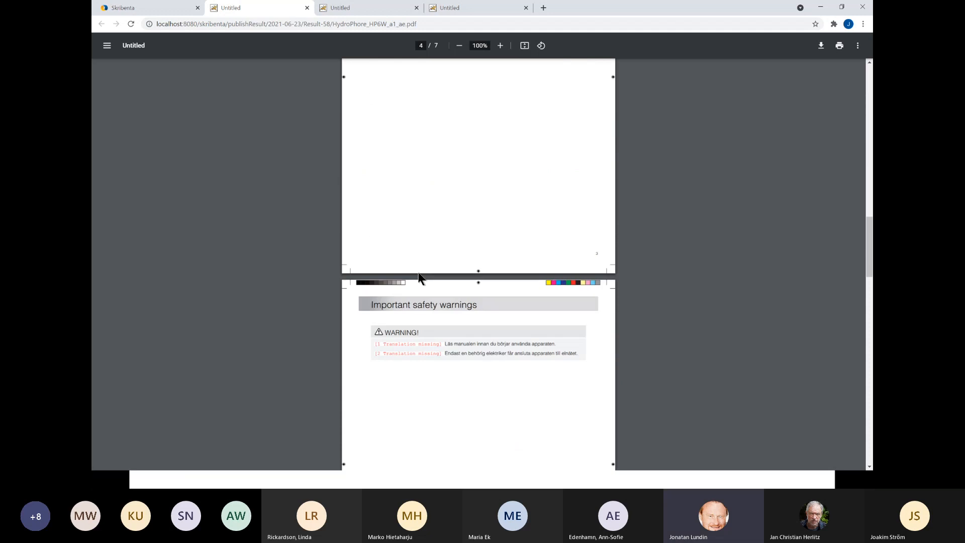
{"action": "scroll", "coordinate": [416, 271], "scroll_direction": "up", "scroll_amount": 4}
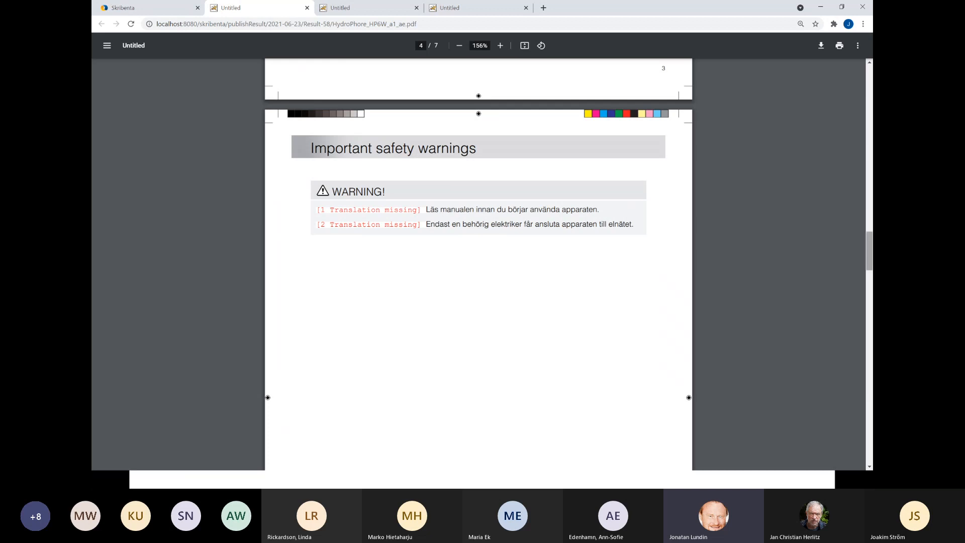
- Go to the Warnings list on the PDF's last page and follow the second missing-translation entry to its page
{"action": "left_click_drag", "start_coordinate": [869, 251], "coordinate": [868, 435]}
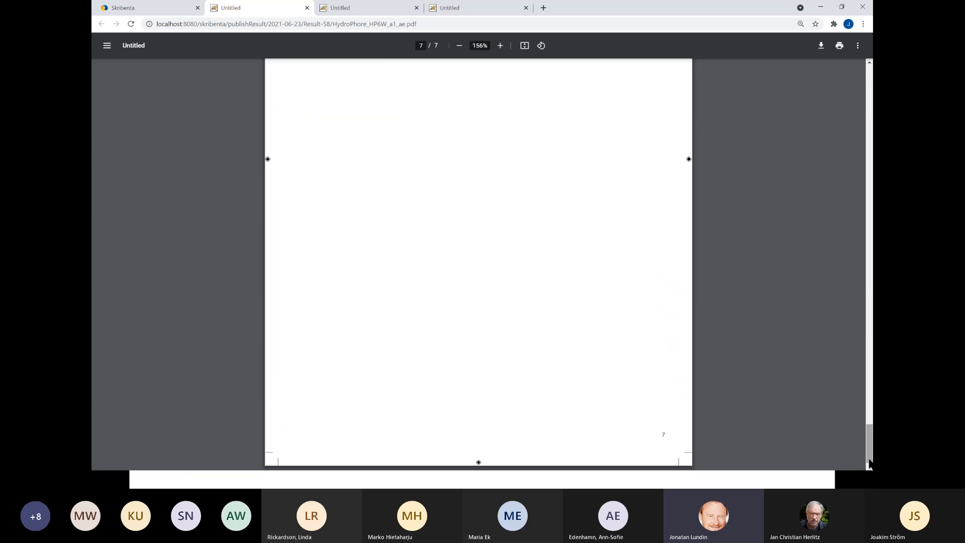
{"action": "scroll", "coordinate": [579, 339], "scroll_direction": "up", "scroll_amount": 5}
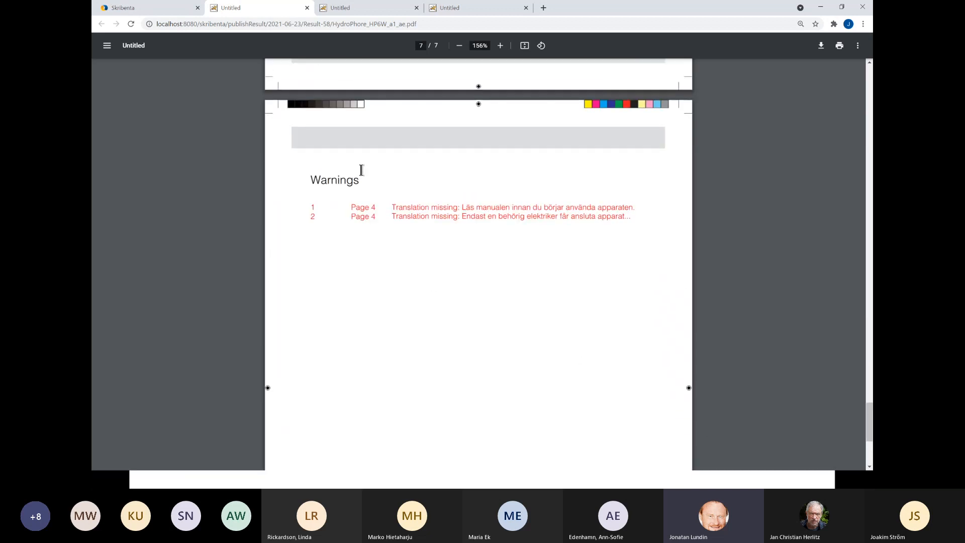
{"action": "left_click", "coordinate": [410, 220]}
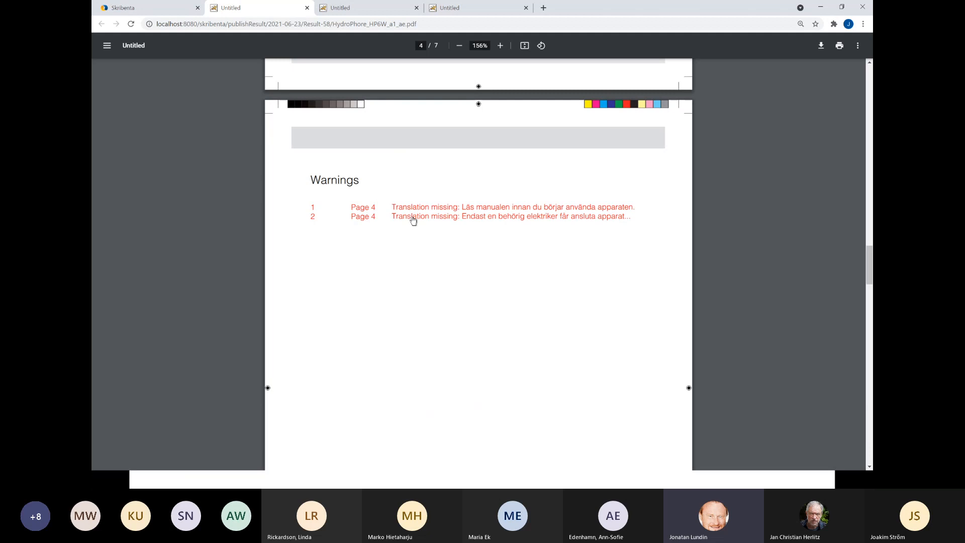
- Return to Skribenta, create a new translation project and open it
{"action": "scroll", "coordinate": [444, 267], "scroll_direction": "up", "scroll_amount": 4}
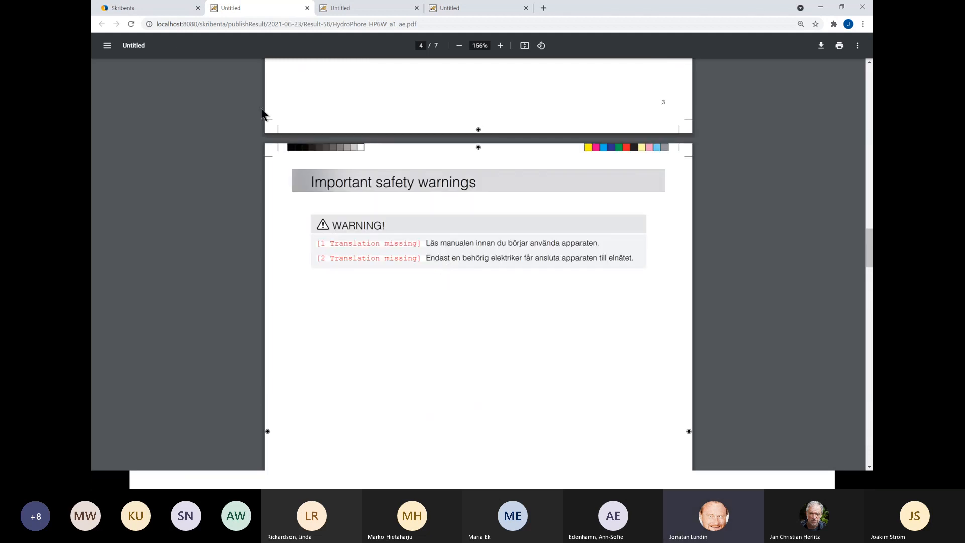
{"action": "left_click", "coordinate": [144, 8]}
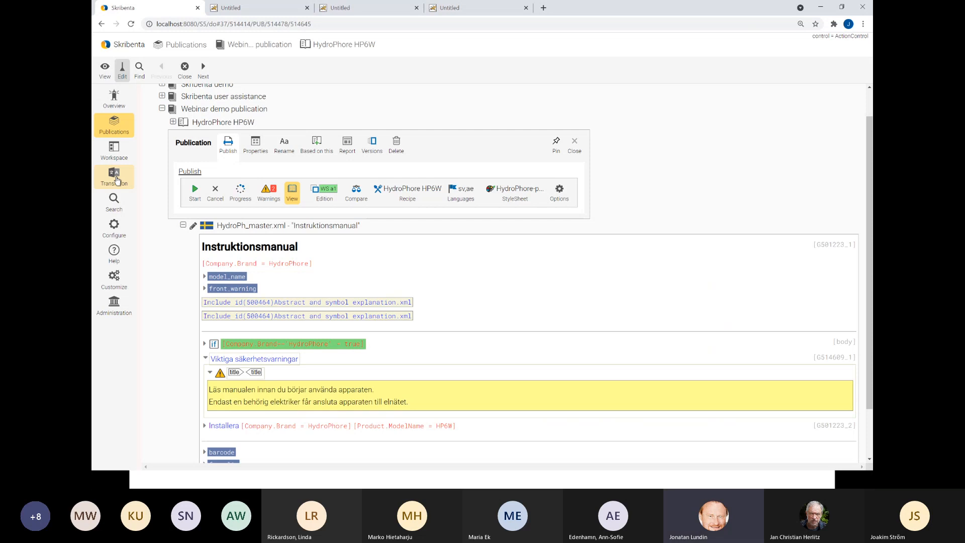
{"action": "left_click", "coordinate": [115, 180]}
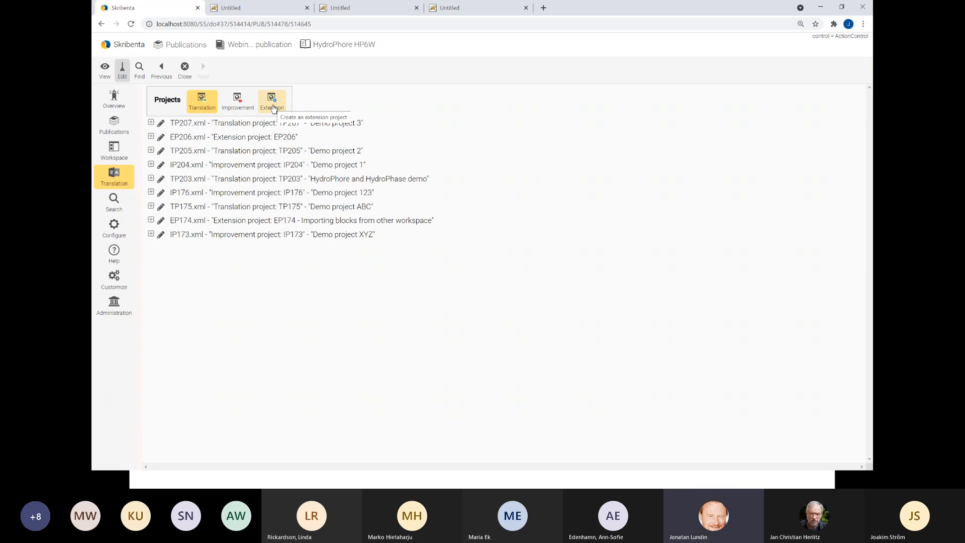
{"action": "left_click", "coordinate": [202, 107]}
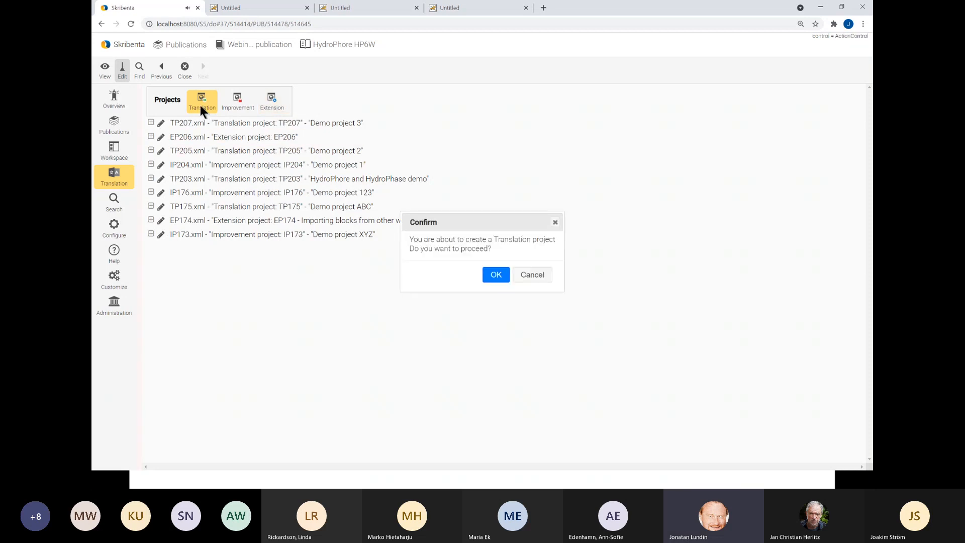
{"action": "left_click", "coordinate": [488, 275]}
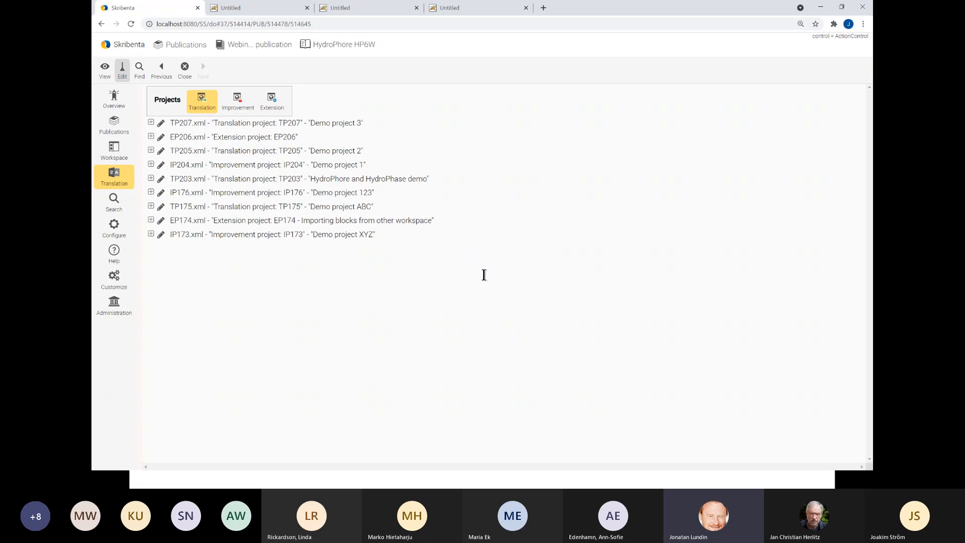
{"action": "left_click", "coordinate": [261, 126]}
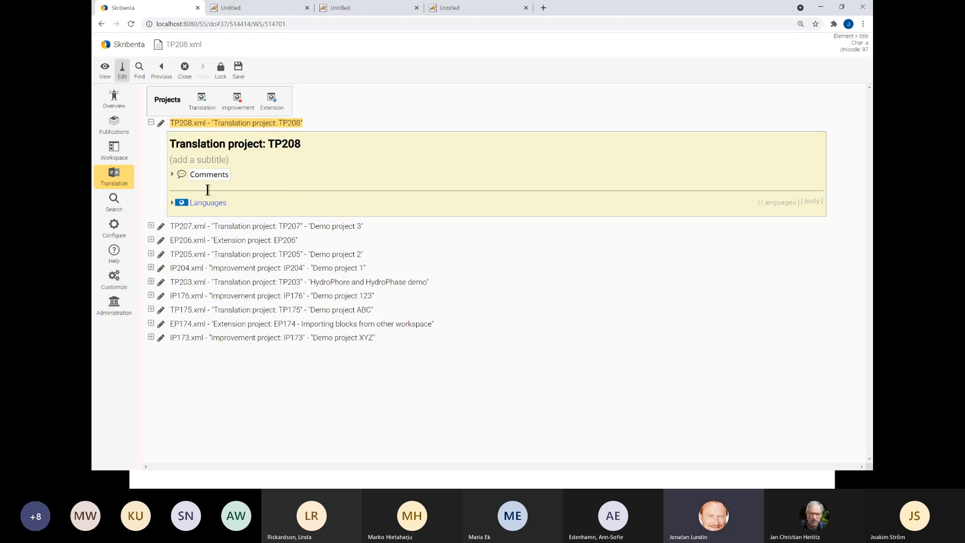
- Add the comment "This is my status" and the subtitle "Demo project 4" to the new translation project
{"action": "left_click", "coordinate": [215, 173]}
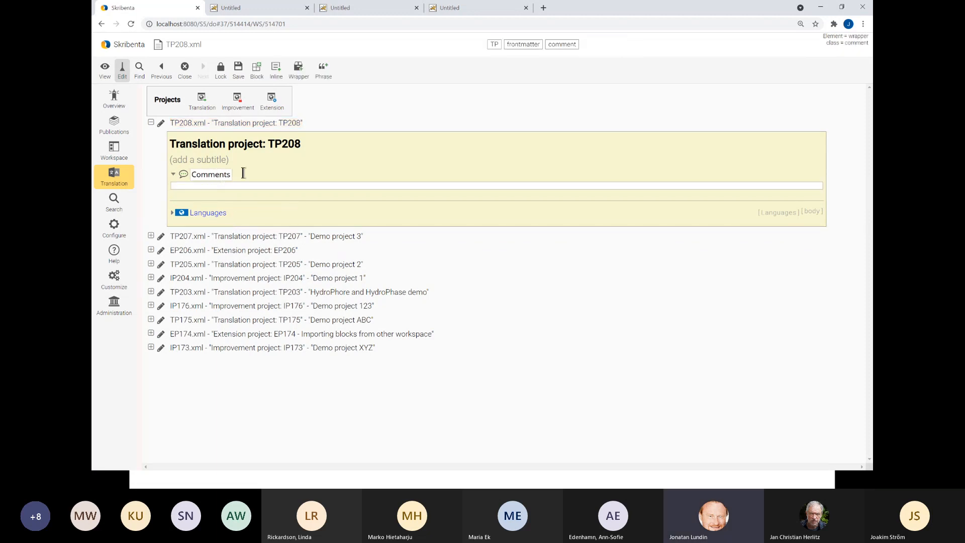
{"action": "type", "text": "This i"}
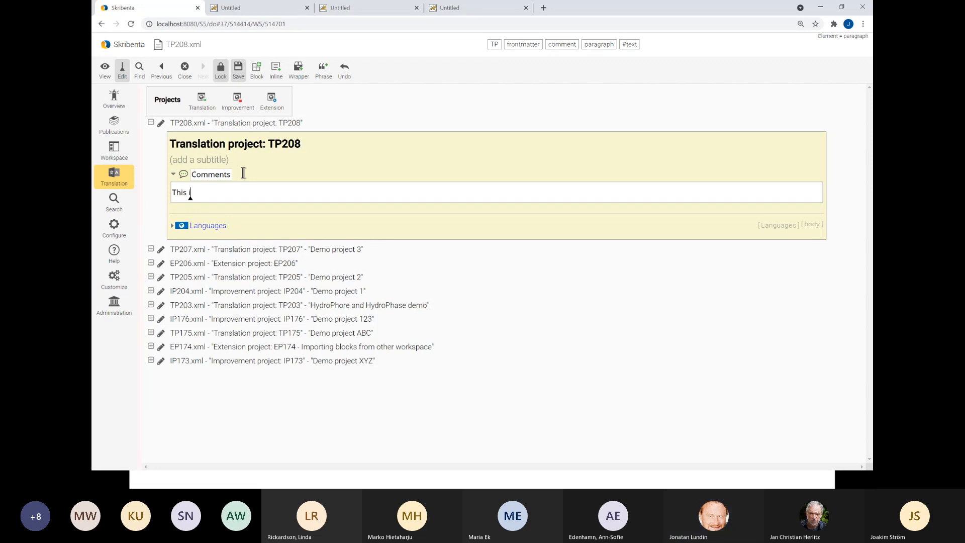
{"action": "type", "text": "s my status"}
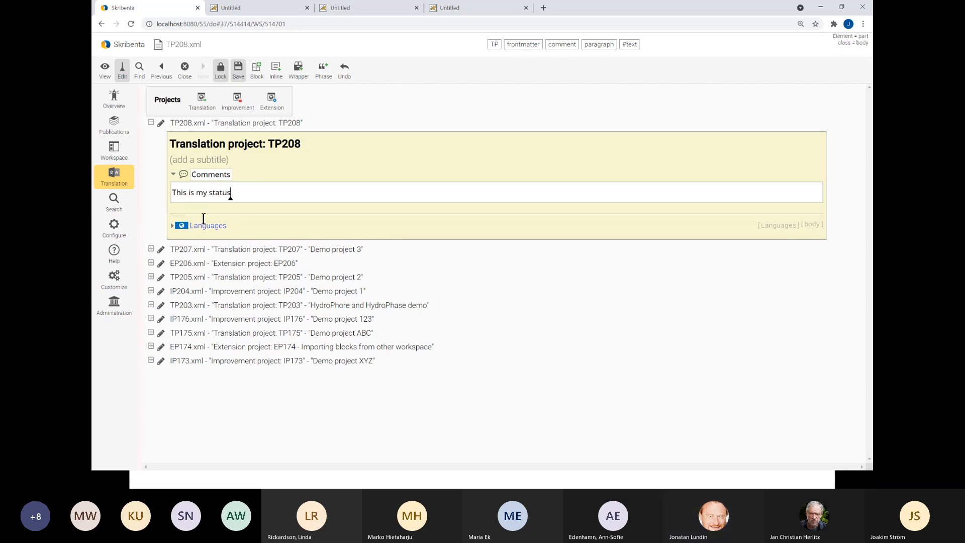
{"action": "left_click", "coordinate": [199, 163]}
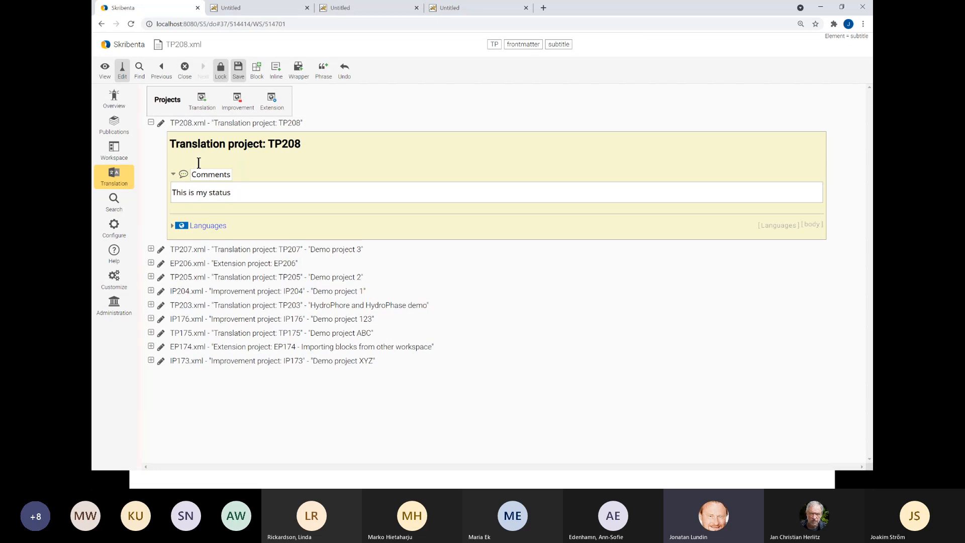
{"action": "type", "text": "Demo p"}
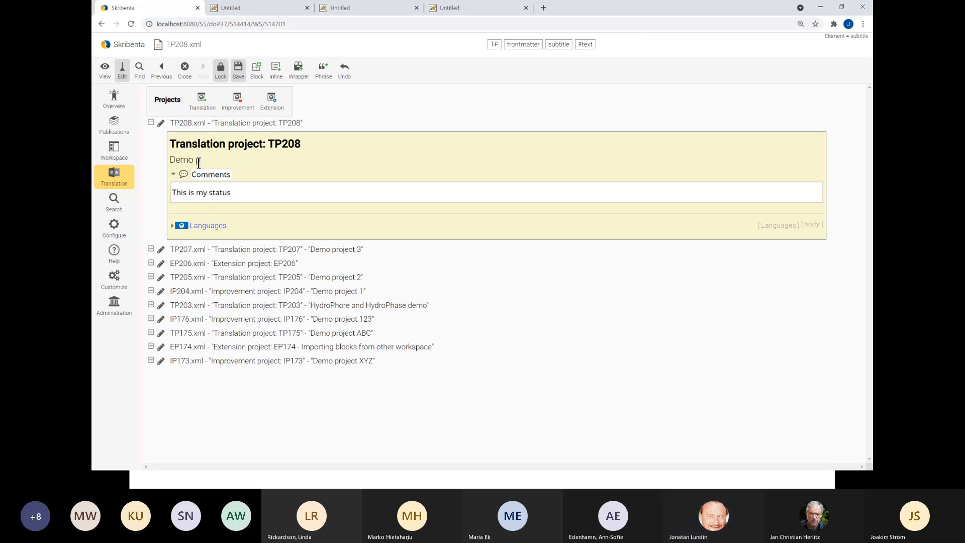
{"action": "type", "text": "roject 4"}
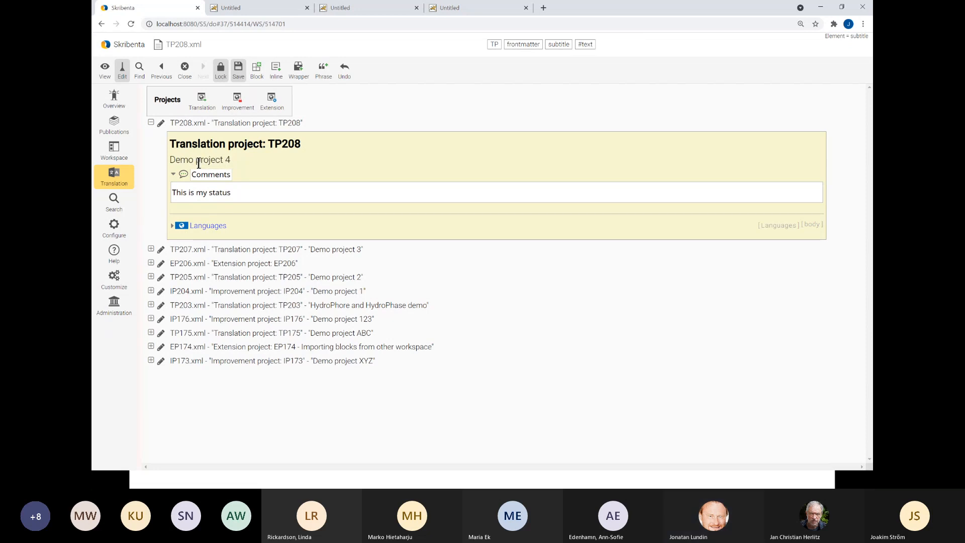
- Set the project's languages to translate from Swedish (sv) to English (U.S.) (ae)
{"action": "left_click", "coordinate": [215, 225]}
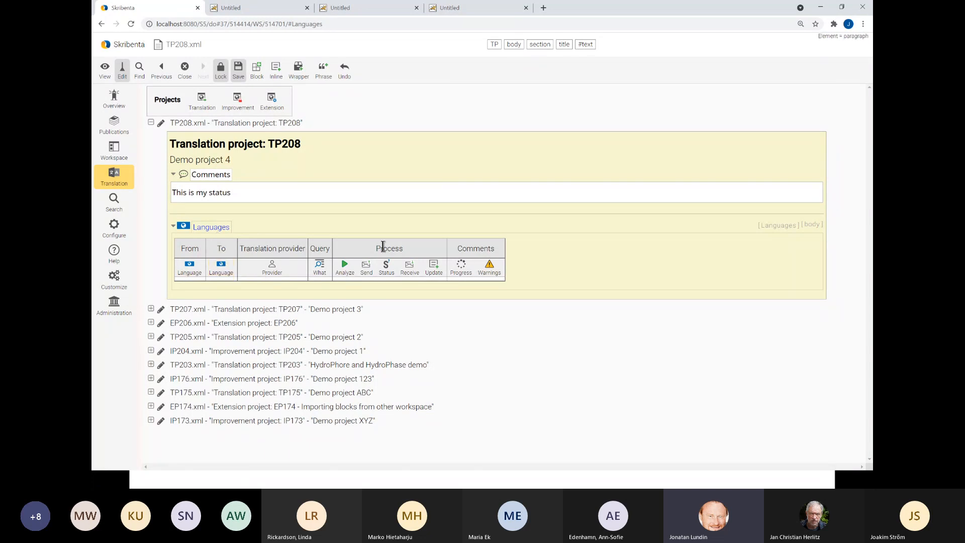
{"action": "left_click", "coordinate": [190, 266]}
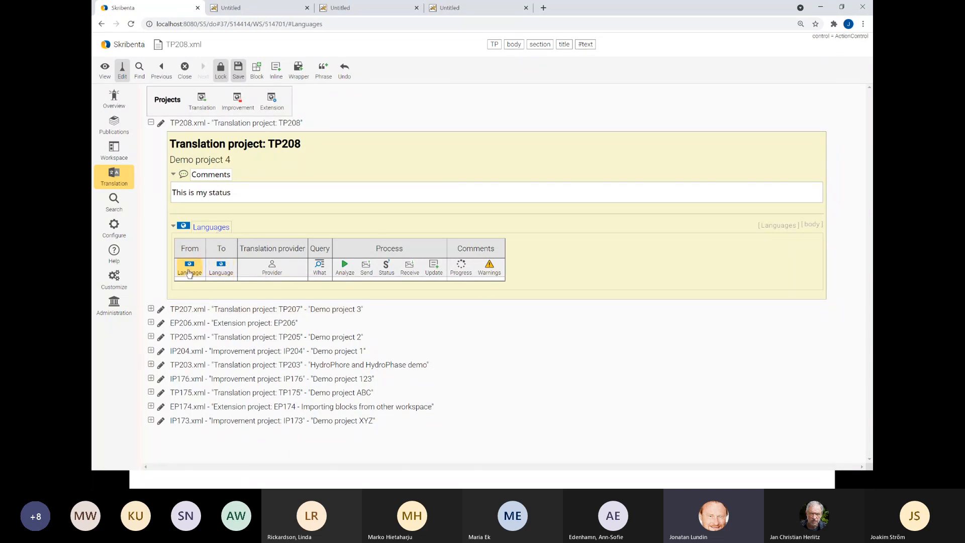
{"action": "left_click", "coordinate": [183, 312]}
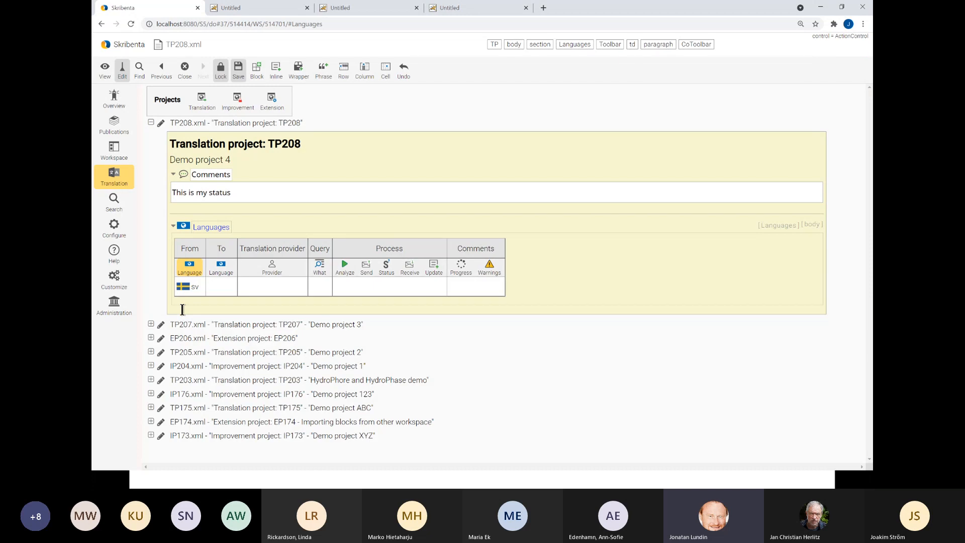
{"action": "left_click", "coordinate": [221, 266]}
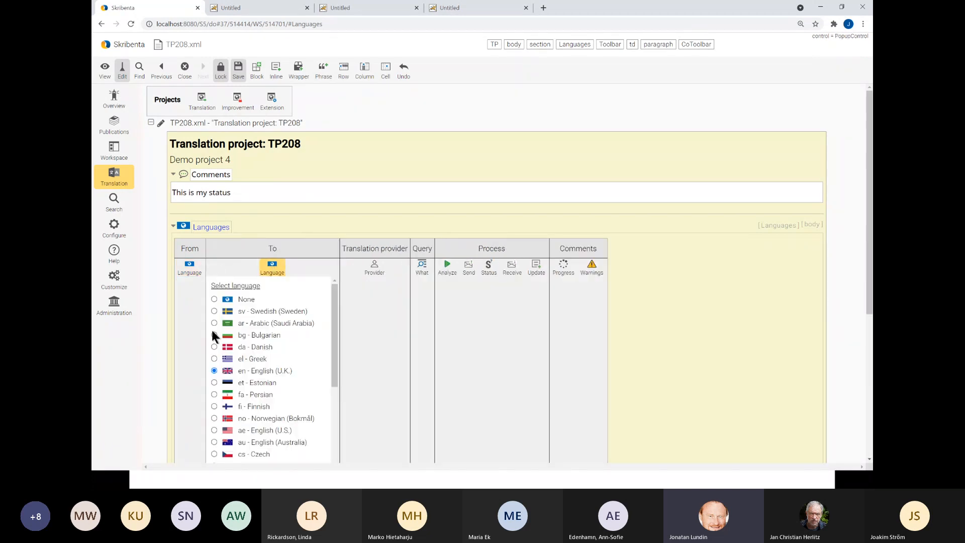
{"action": "left_click", "coordinate": [214, 430]}
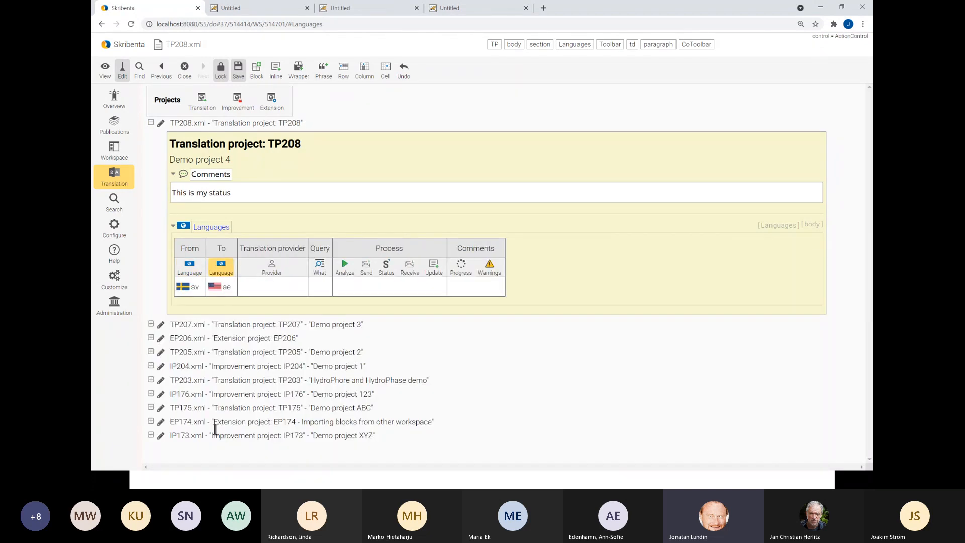
- Review the translation agency and translator options, and set the translation provider to By hand
{"action": "left_click", "coordinate": [272, 268]}
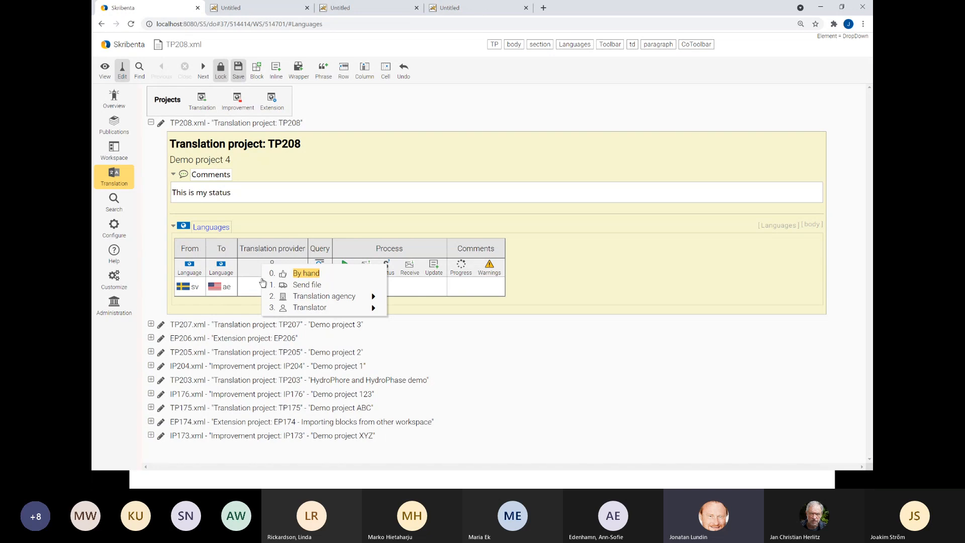
{"action": "left_click", "coordinate": [375, 298]}
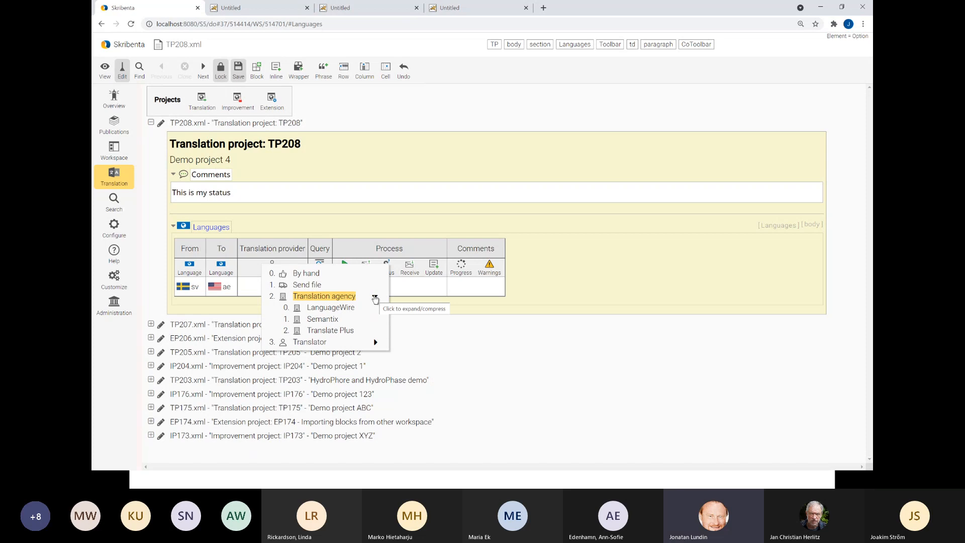
{"action": "left_click", "coordinate": [375, 297]}
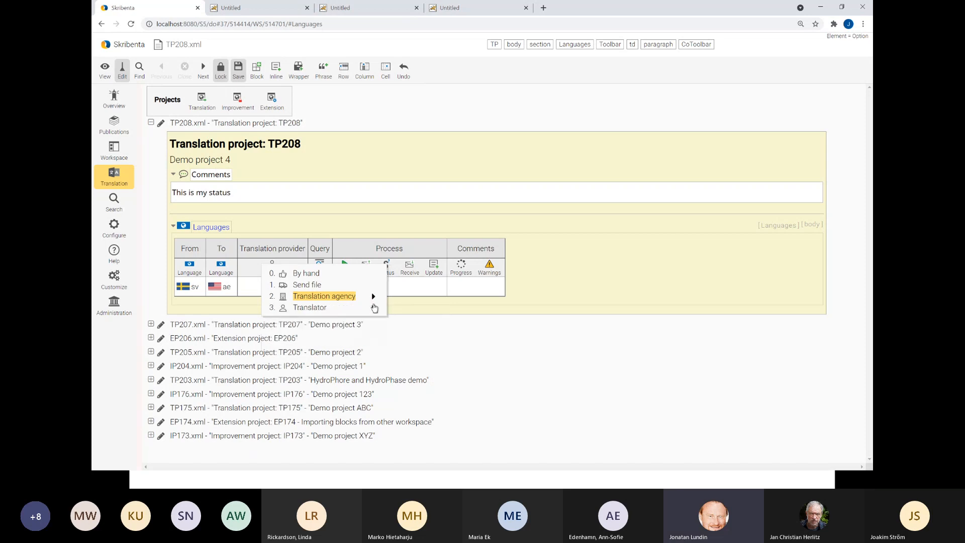
{"action": "left_click", "coordinate": [374, 308]}
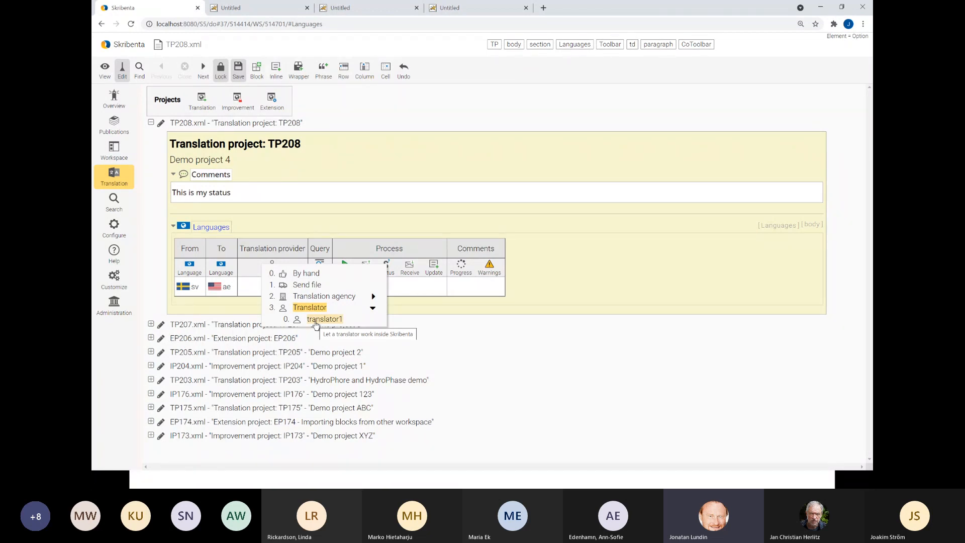
{"action": "left_click", "coordinate": [303, 273]}
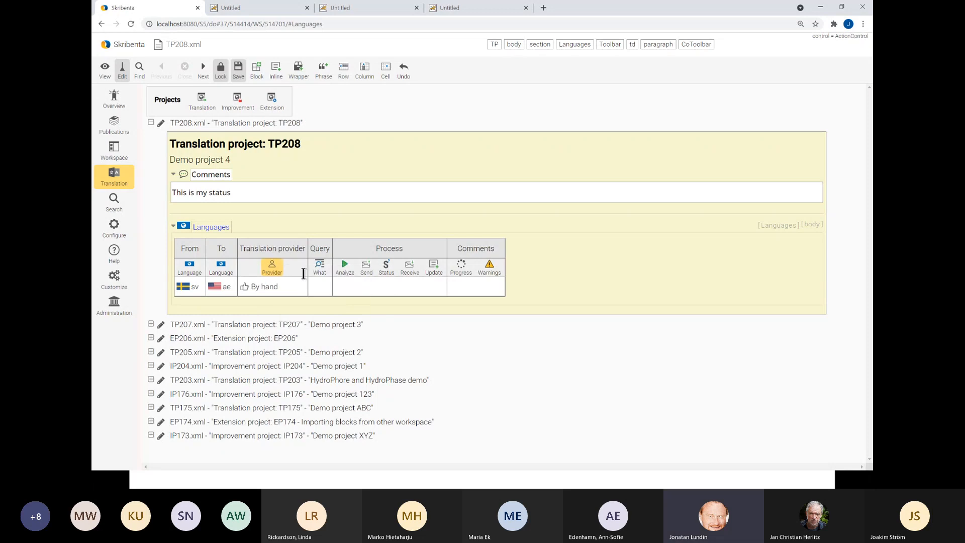
- Query the HydroPhore HP6W publication in Webinar demo publication, edition WS a1, and analyze it for blocks to translate
{"action": "left_click", "coordinate": [321, 268]}
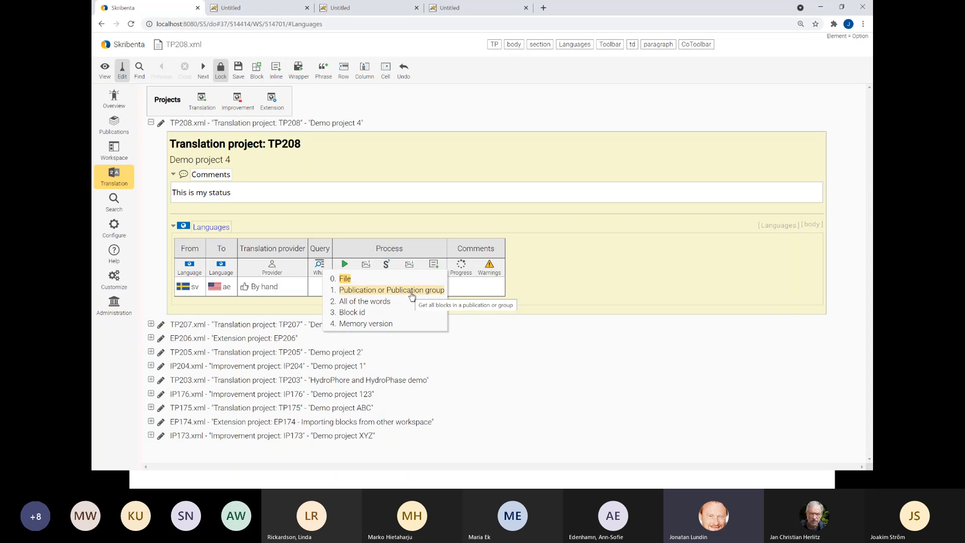
{"action": "left_click", "coordinate": [412, 296]}
{"action": "left_click", "coordinate": [515, 295]}
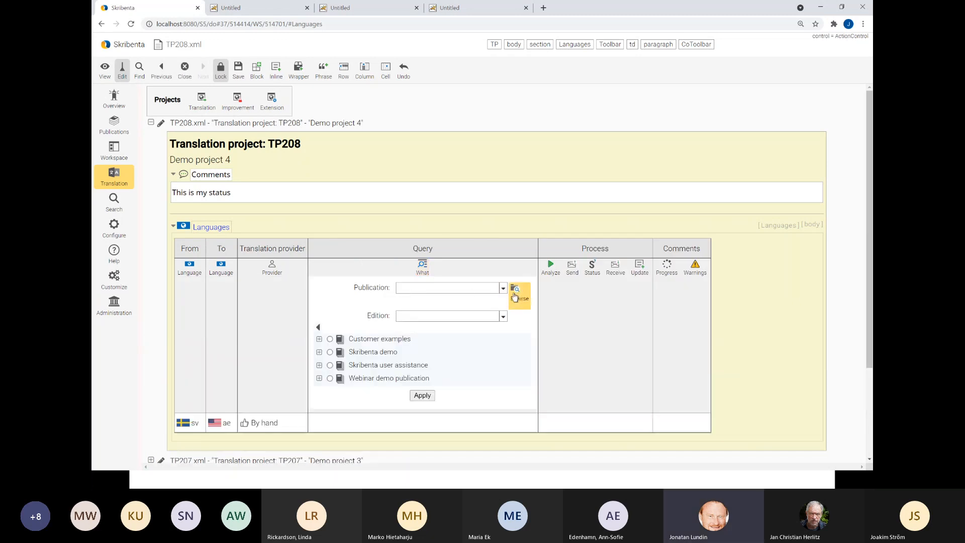
{"action": "left_click", "coordinate": [370, 382]}
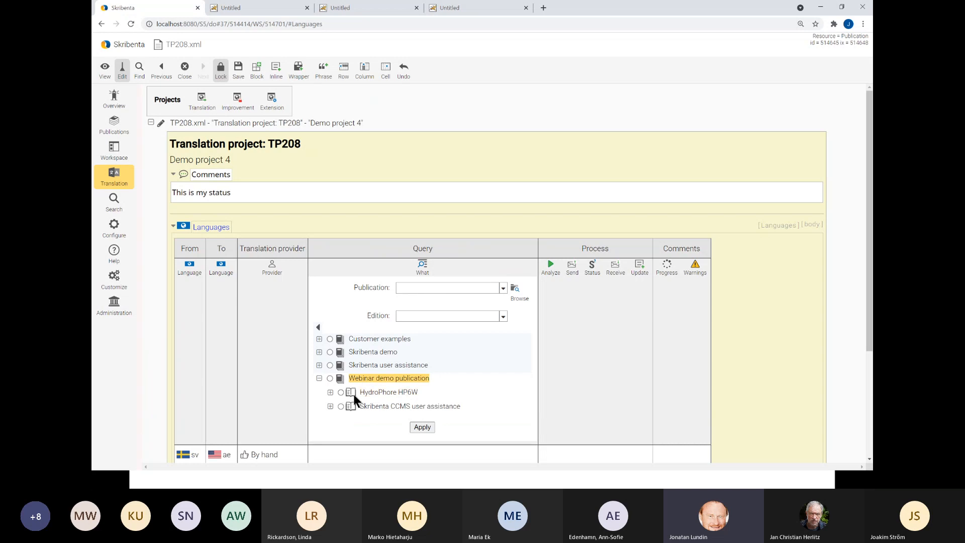
{"action": "left_click", "coordinate": [341, 392]}
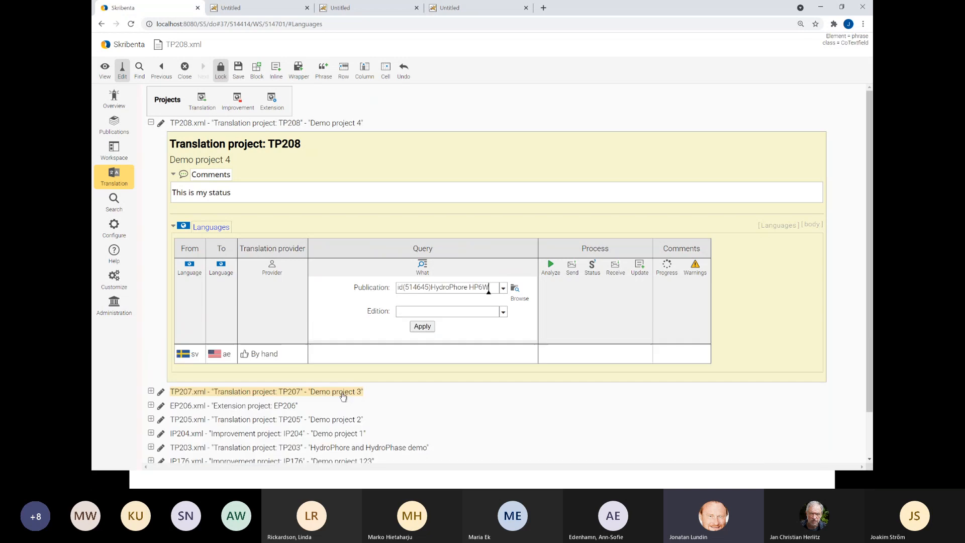
{"action": "left_click", "coordinate": [503, 312]}
{"action": "left_click", "coordinate": [537, 327]}
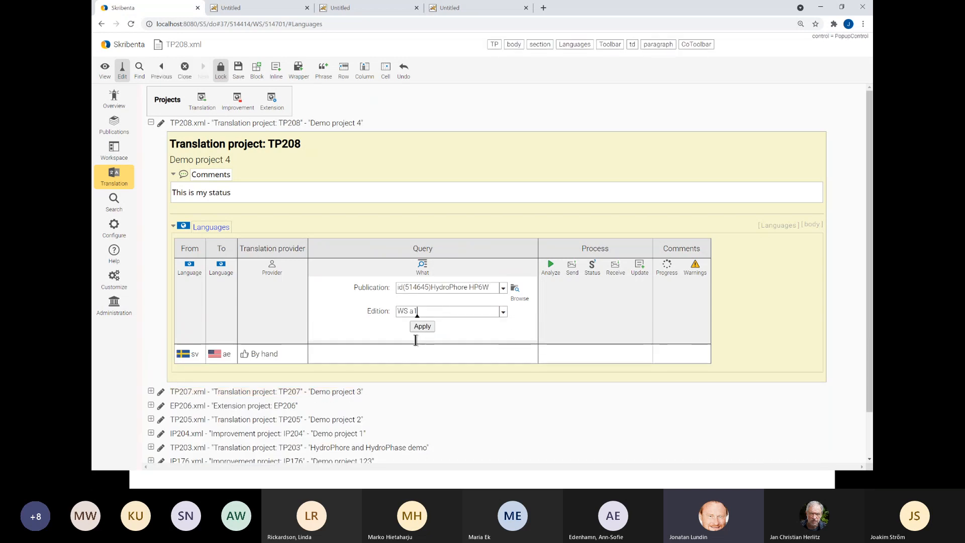
{"action": "left_click", "coordinate": [422, 326]}
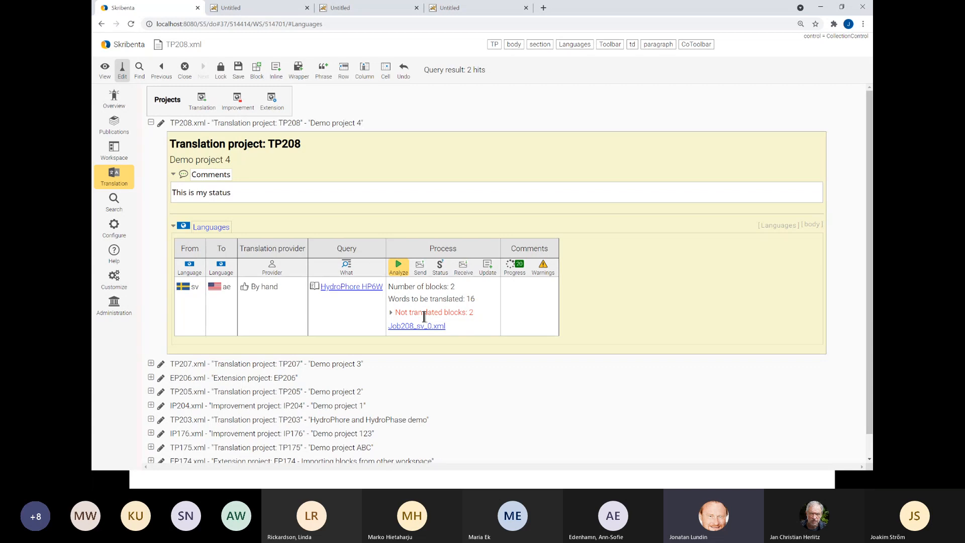
- Open the job file Job208_sv_0.xml and examine the Swedish blocks awaiting translation
{"action": "left_click", "coordinate": [412, 327]}
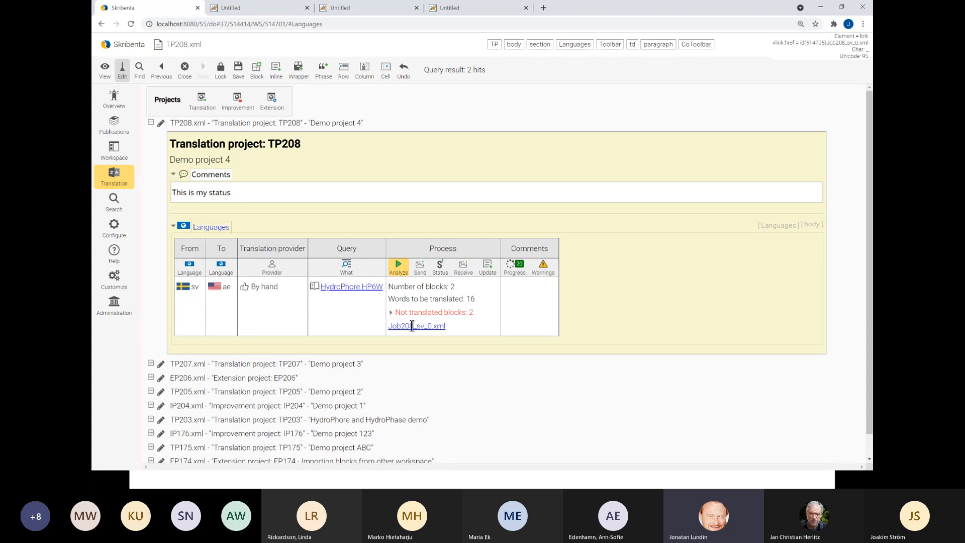
{"action": "scroll", "coordinate": [526, 293], "scroll_direction": "down", "scroll_amount": 3}
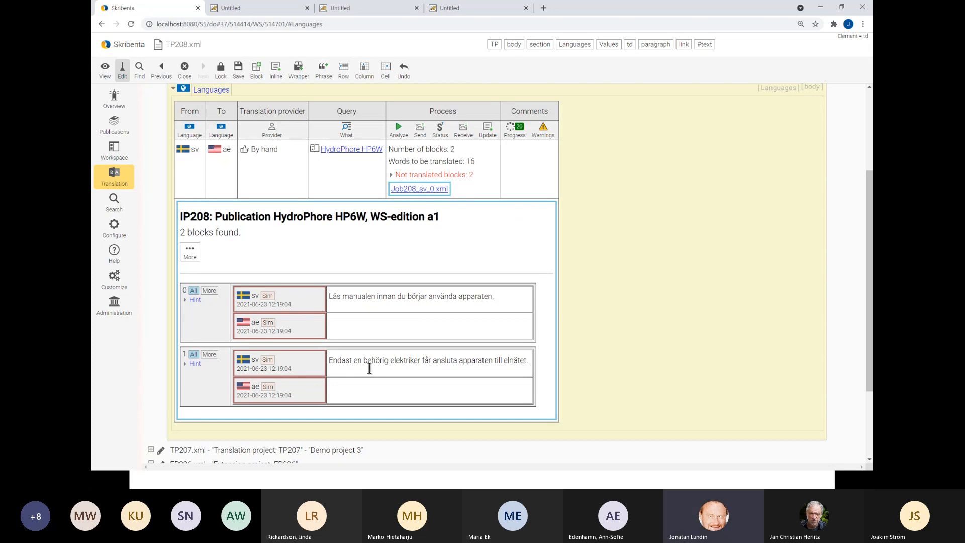
{"action": "left_click", "coordinate": [382, 296]}
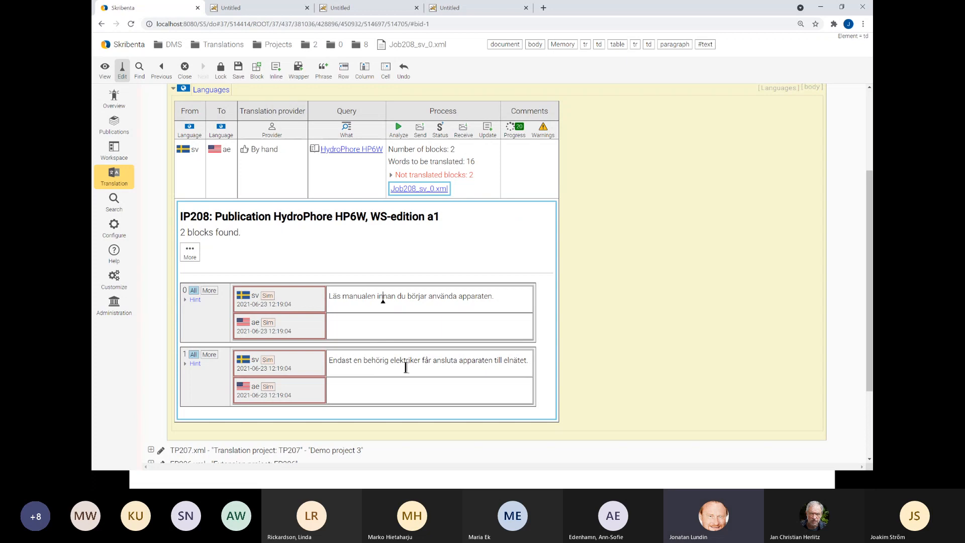
- Copy "Read the manual before you start using the device" from the Word document Warnings (7).docx into the first block's English (U.S.) translation
{"action": "key", "text": "alt+Tab"}
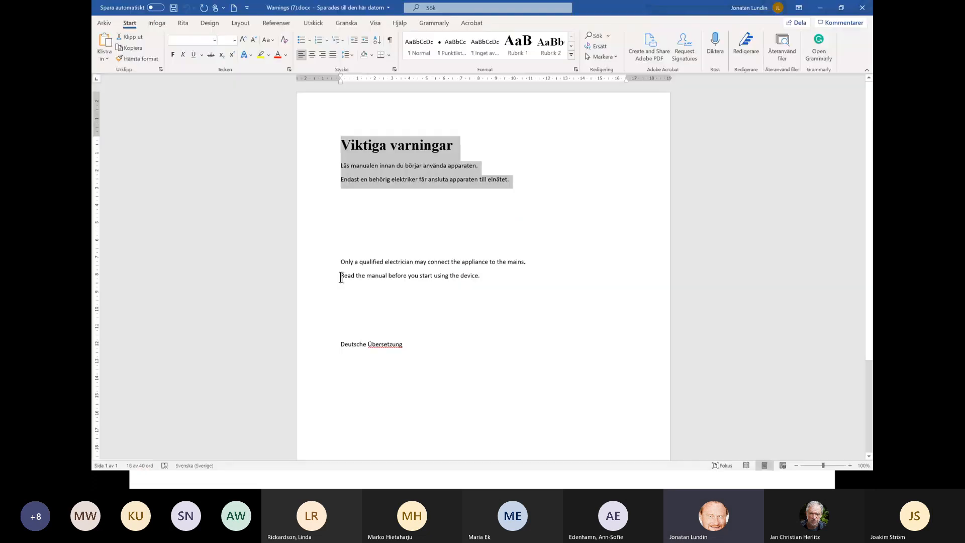
{"action": "left_click_drag", "start_coordinate": [341, 276], "coordinate": [470, 277]}
{"action": "key", "text": "ctrl+c"}
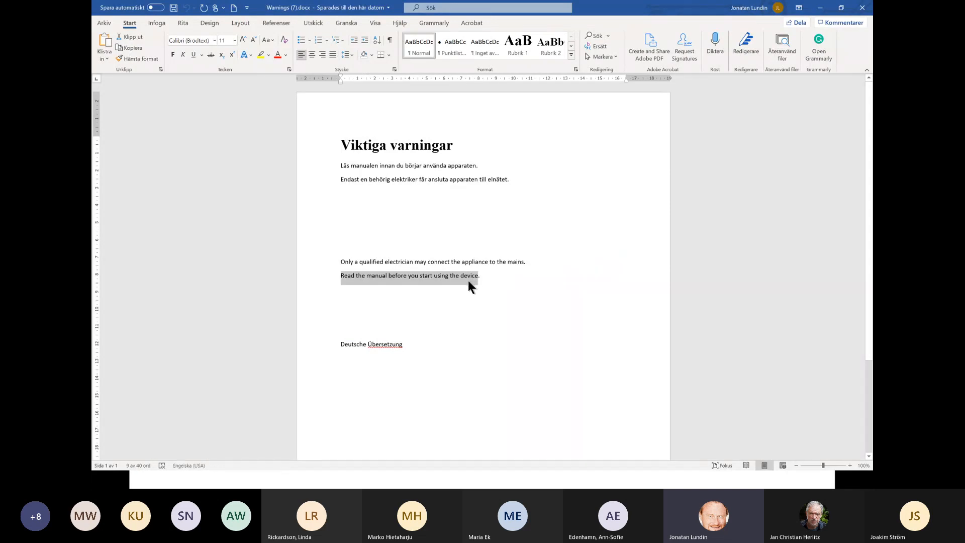
{"action": "key", "text": "alt+Tab"}
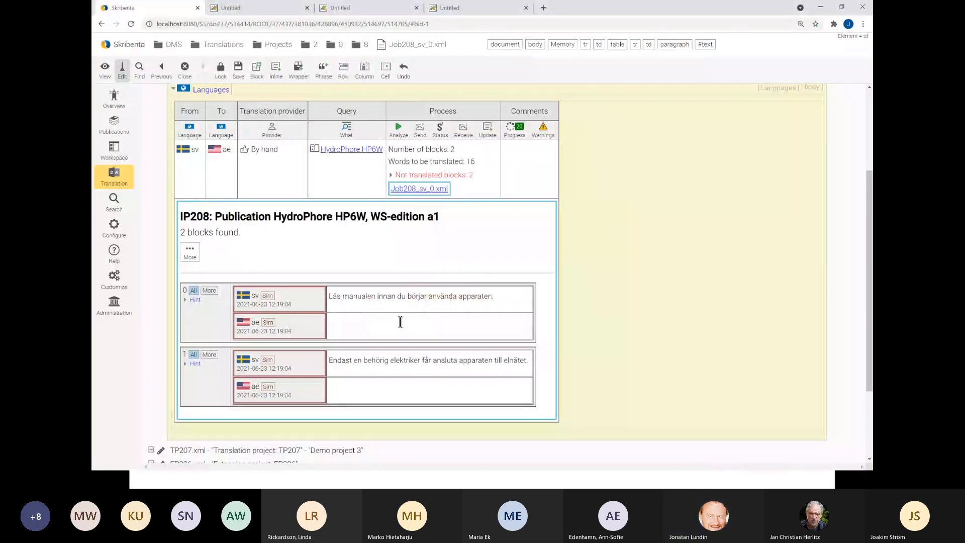
{"action": "key", "text": "ctrl+v"}
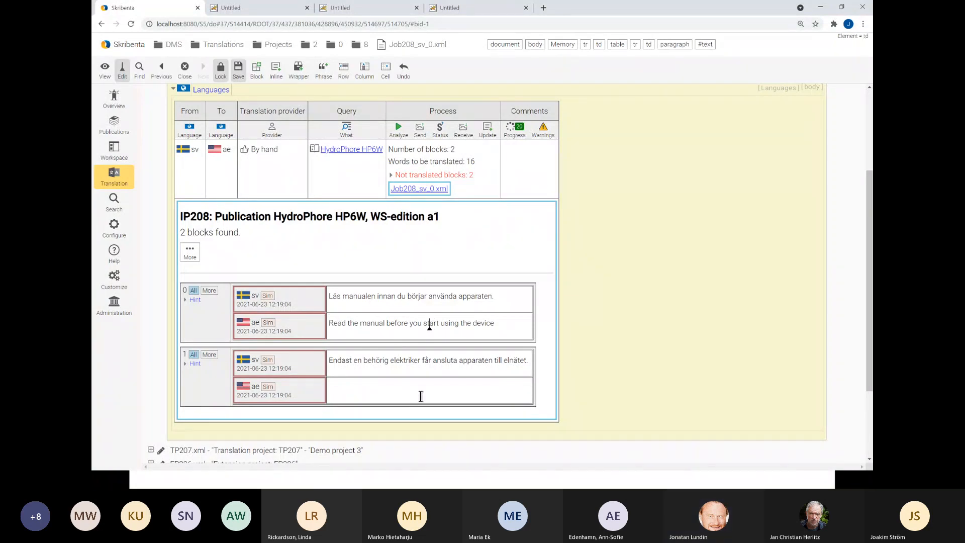
- Copy "Only a qualified electrician may connect the appliance to the mains" from Warnings (7).docx into the second block's English (U.S.) translation
{"action": "key", "text": "alt+Tab"}
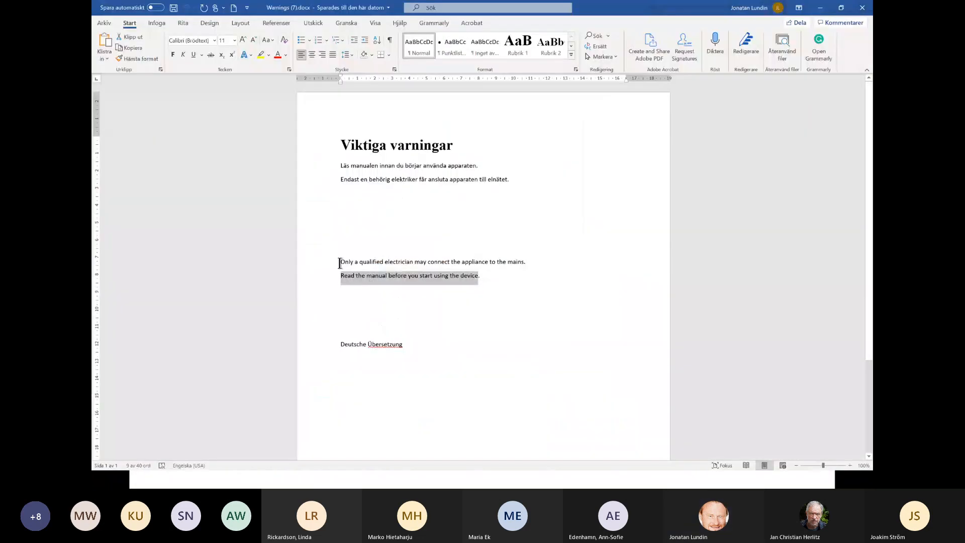
{"action": "left_click_drag", "start_coordinate": [341, 261], "coordinate": [515, 261]}
{"action": "key", "text": "ctrl+c"}
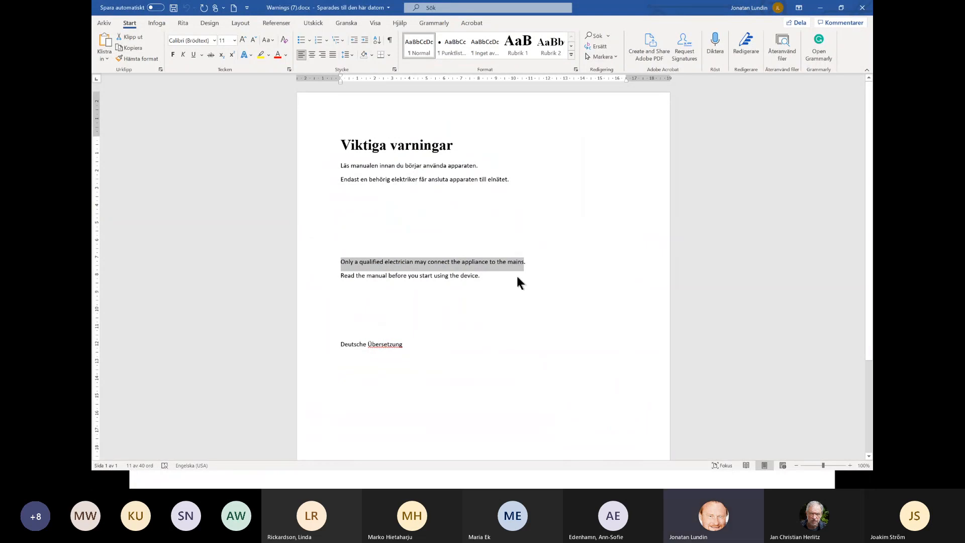
{"action": "key", "text": "alt+Tab"}
{"action": "key", "text": "ctrl+v"}
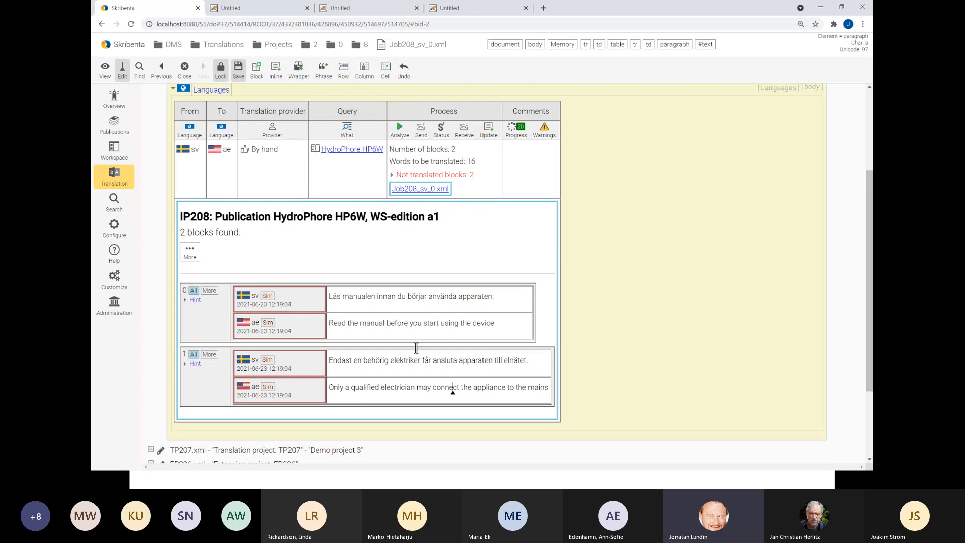
- Update the translation memory with the translated blocks of Job208_sv_0.xml and close the job file
{"action": "left_click", "coordinate": [354, 388]}
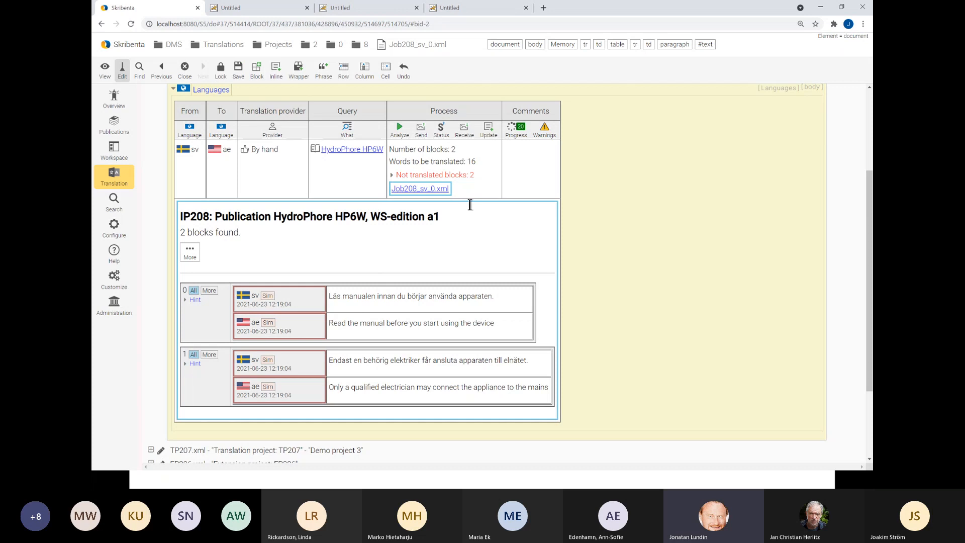
{"action": "left_click", "coordinate": [492, 136]}
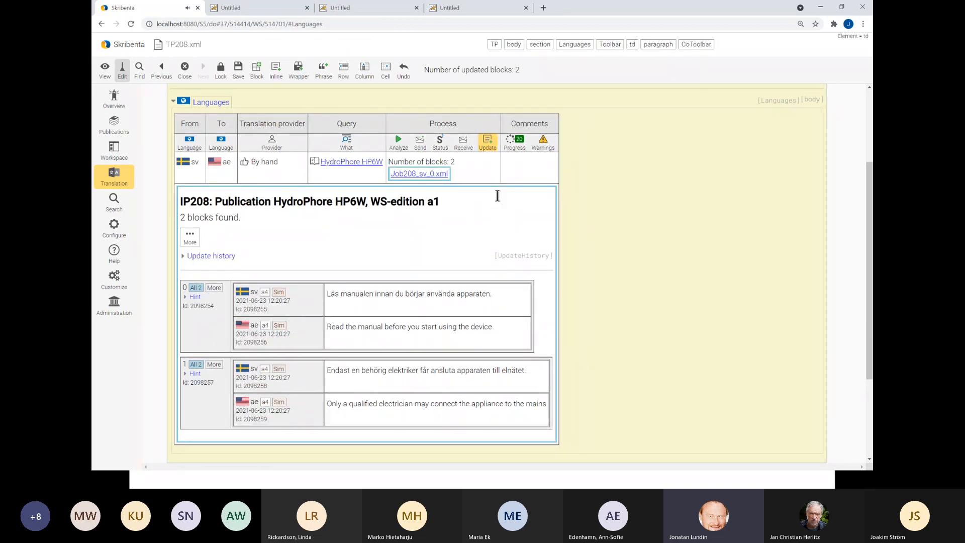
{"action": "left_click", "coordinate": [408, 175]}
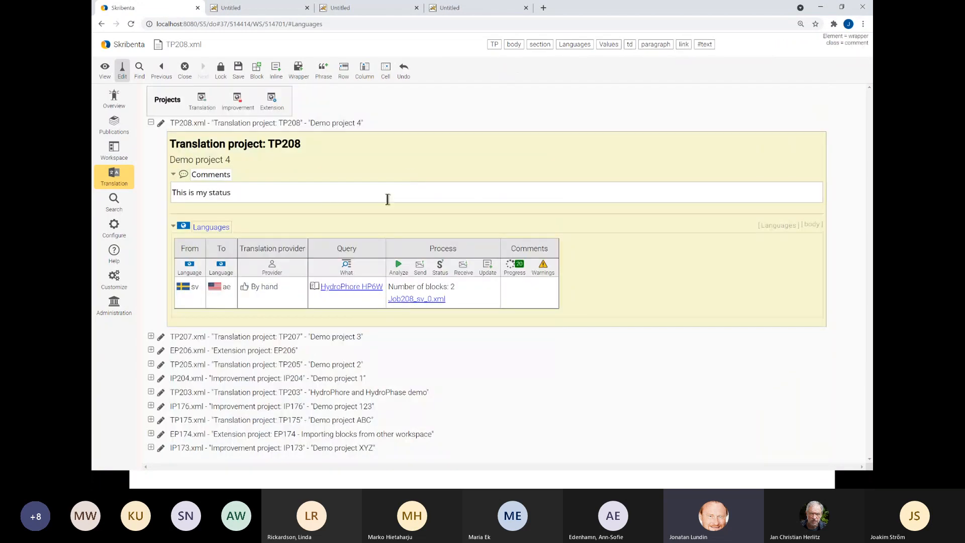
- Publish the HydroPhore HP6W publication again in Swedish and English (U.S.) and open the list of published results
{"action": "left_click", "coordinate": [119, 130]}
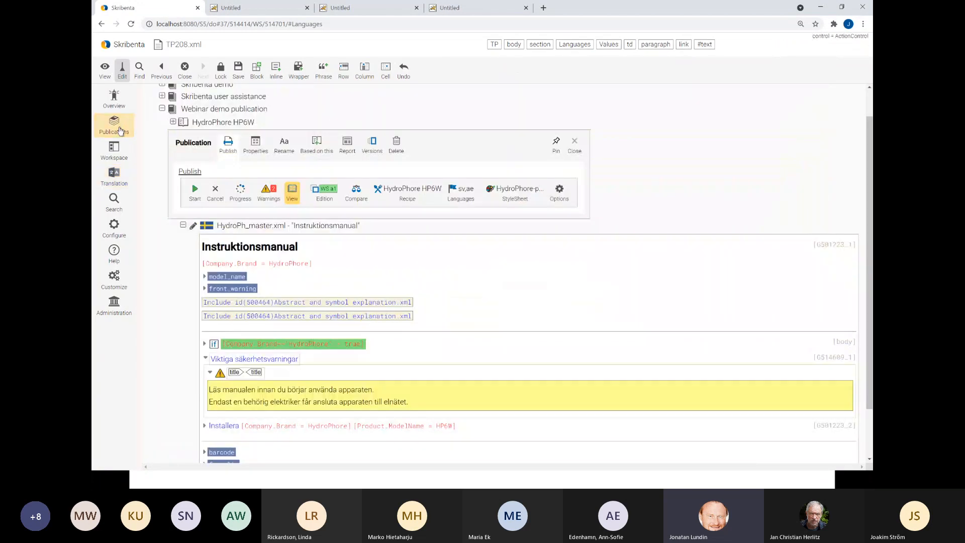
{"action": "left_click", "coordinate": [195, 191]}
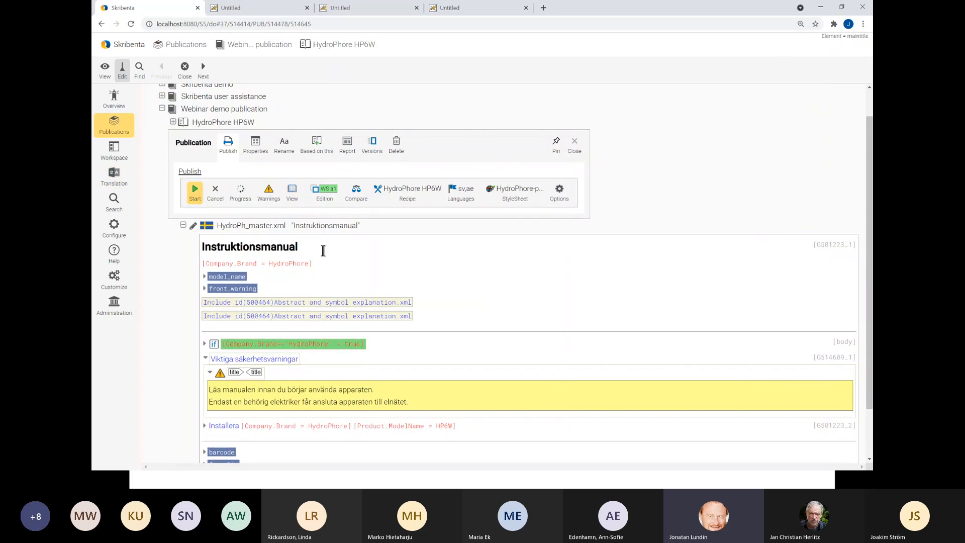
{"action": "left_click", "coordinate": [295, 207]}
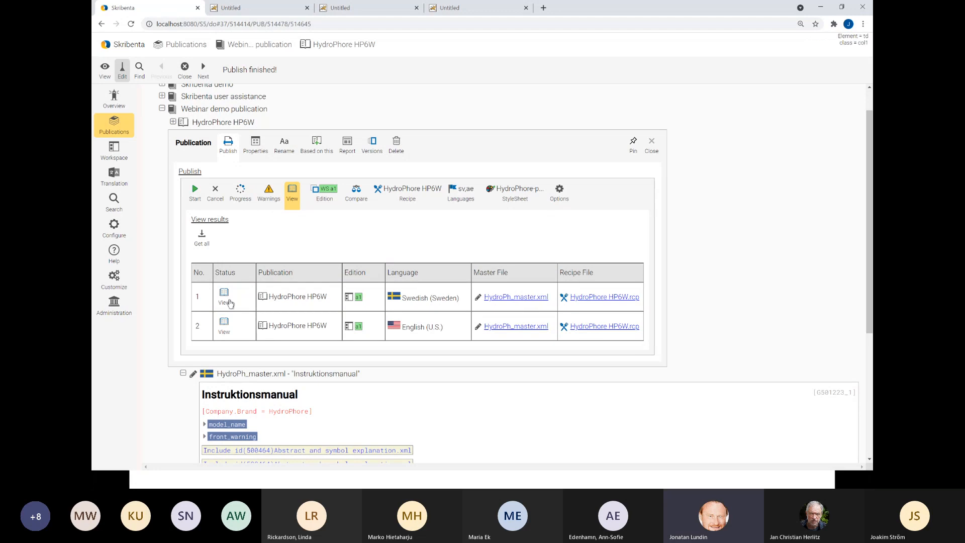
- Examine the translated warnings under Important safety warnings in the English (U.S.) PDF and return to the publication
{"action": "left_click", "coordinate": [224, 324]}
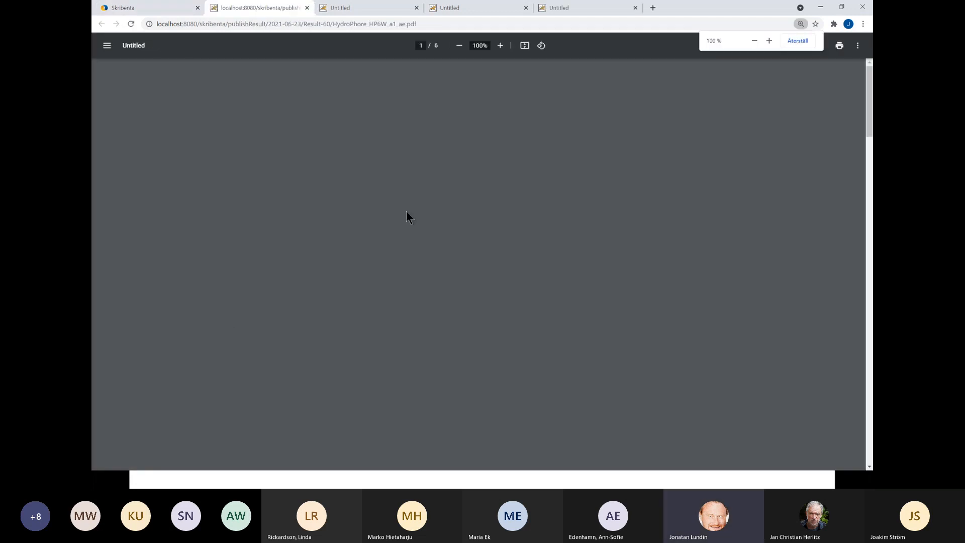
{"action": "scroll", "coordinate": [413, 218], "scroll_direction": "down", "scroll_amount": 4}
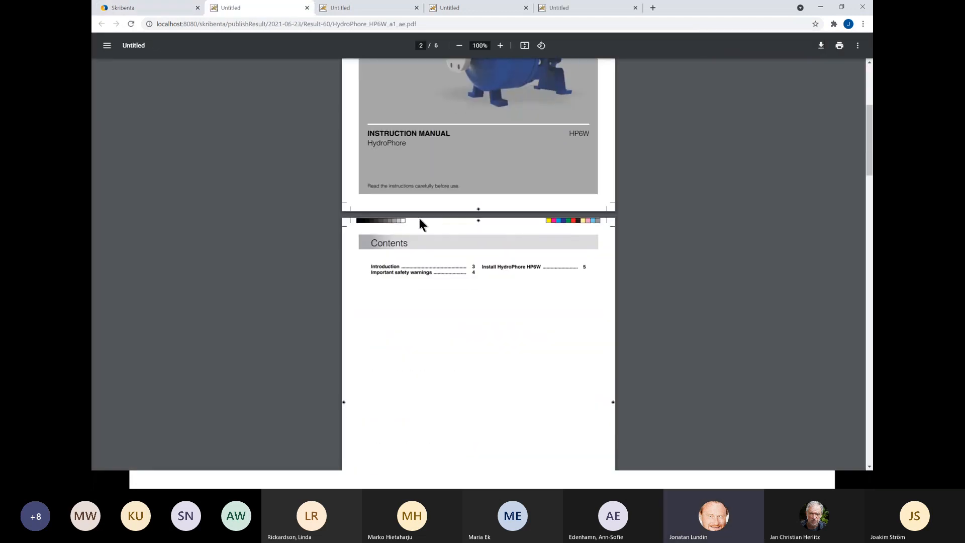
{"action": "scroll", "coordinate": [421, 221], "scroll_direction": "down", "scroll_amount": 6}
{"action": "scroll", "coordinate": [424, 221], "scroll_direction": "down", "scroll_amount": 9}
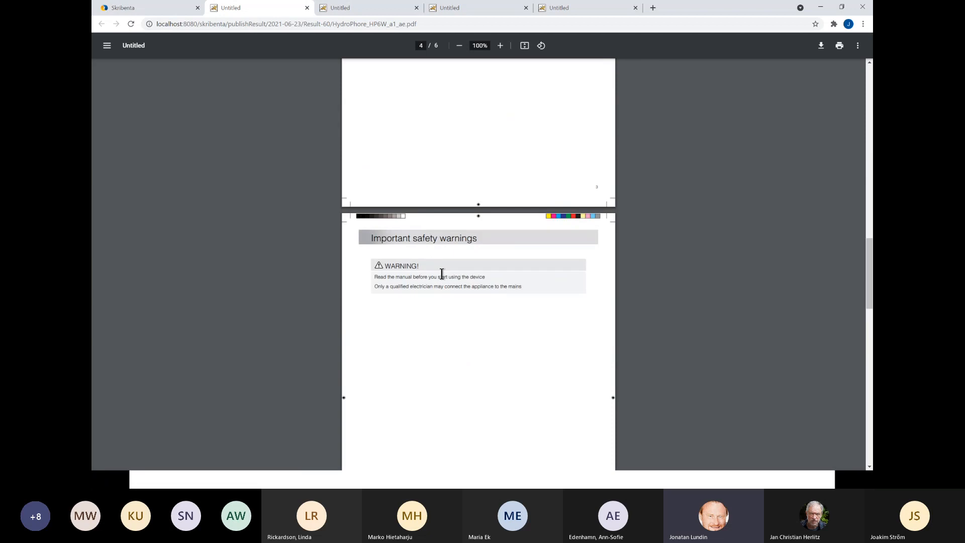
{"action": "scroll", "coordinate": [448, 282], "scroll_direction": "up", "scroll_amount": 3}
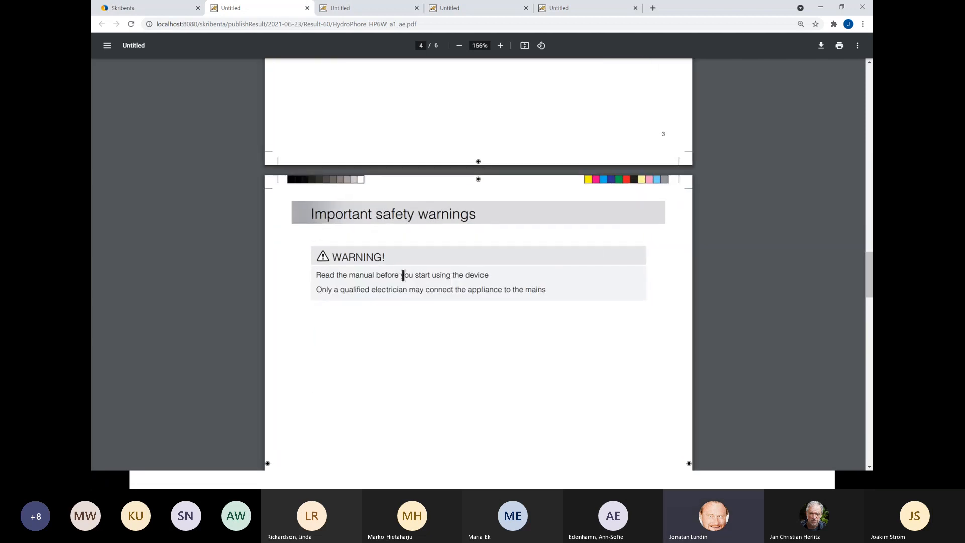
{"action": "double_click", "coordinate": [406, 275]}
{"action": "left_click_drag", "start_coordinate": [410, 291], "coordinate": [414, 291]}
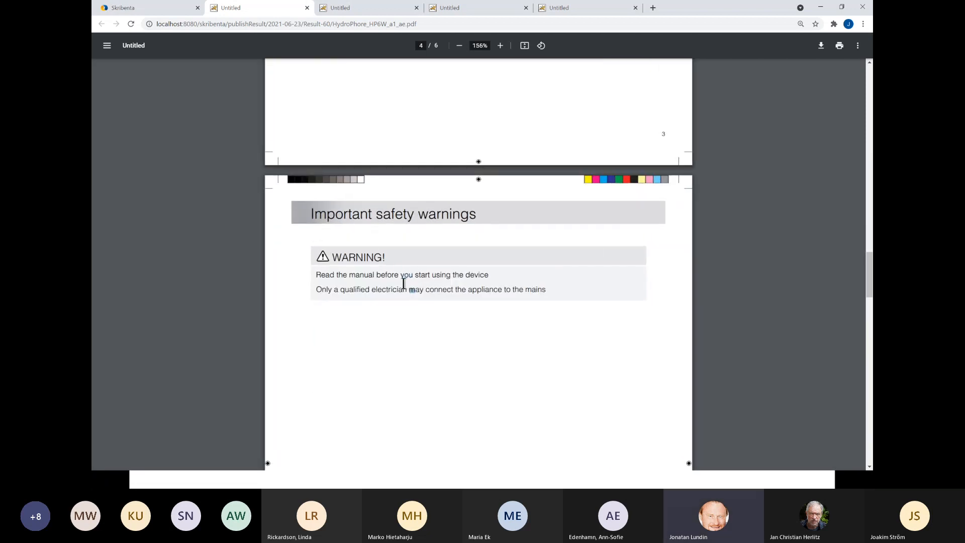
{"action": "left_click", "coordinate": [150, 8]}
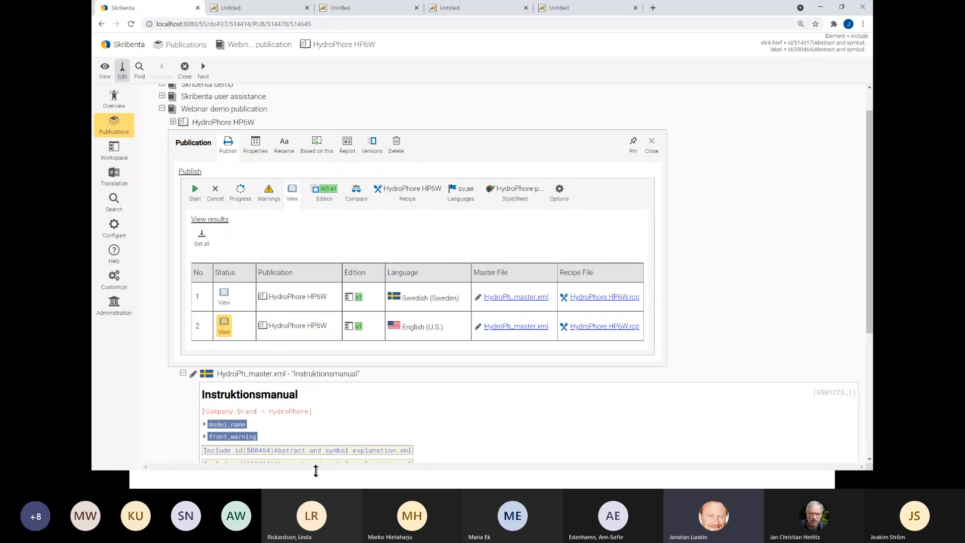
{"action": "left_click", "coordinate": [225, 484]}
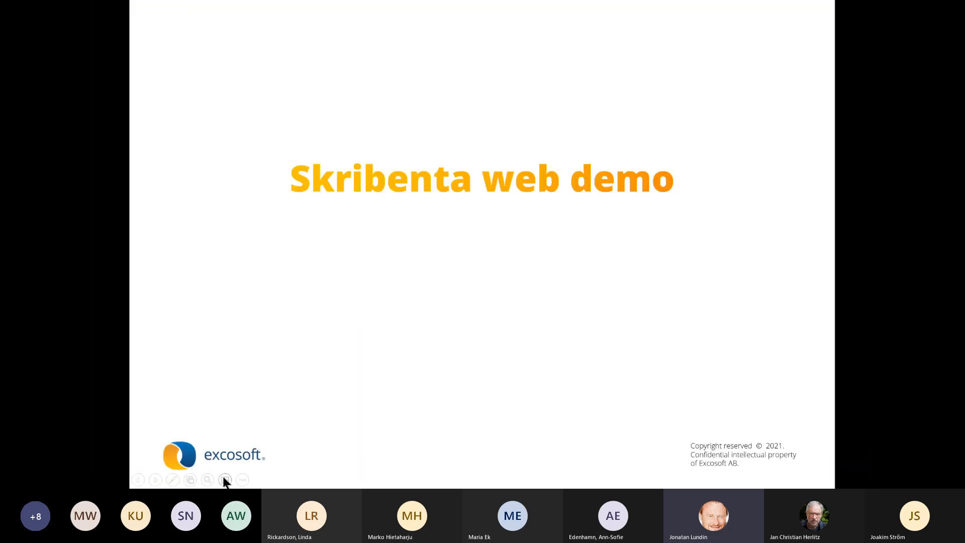
{"action": "left_click", "coordinate": [306, 402]}
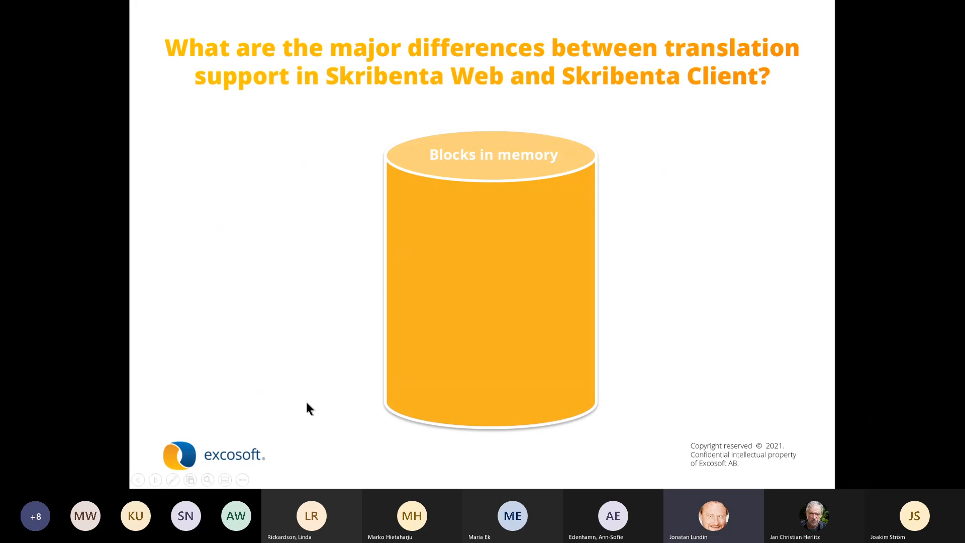
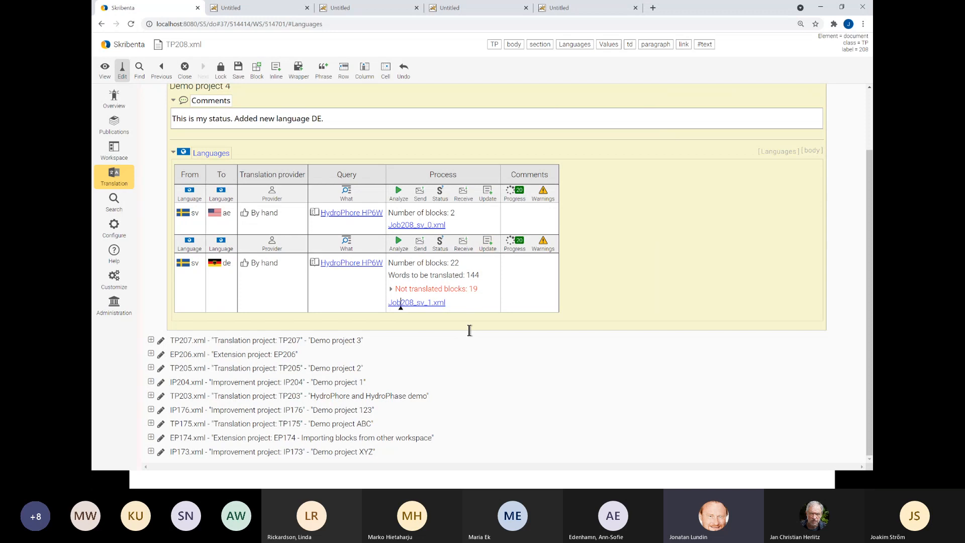
- Collapse translation project TP208 and create a new improvement project
{"action": "scroll", "coordinate": [253, 131], "scroll_direction": "up", "scroll_amount": 2}
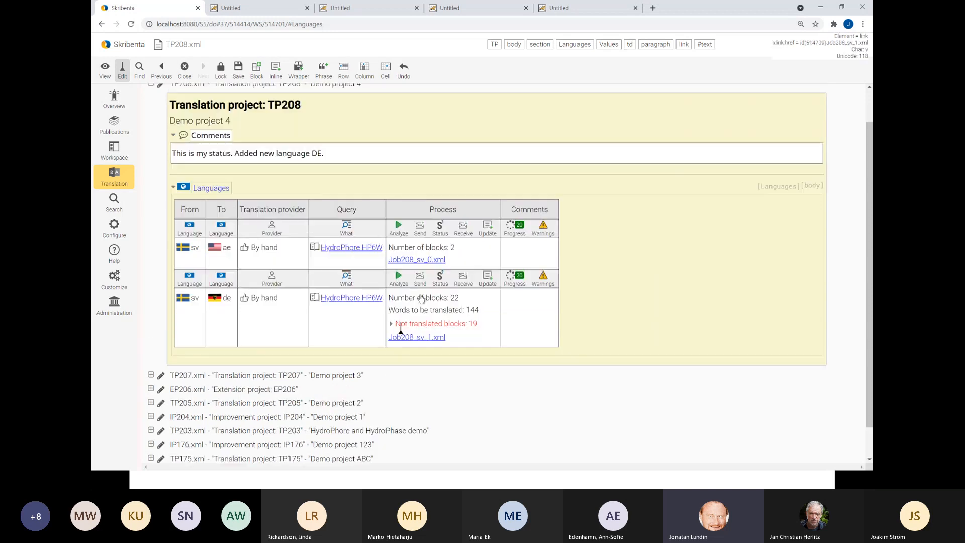
{"action": "left_click", "coordinate": [253, 125]}
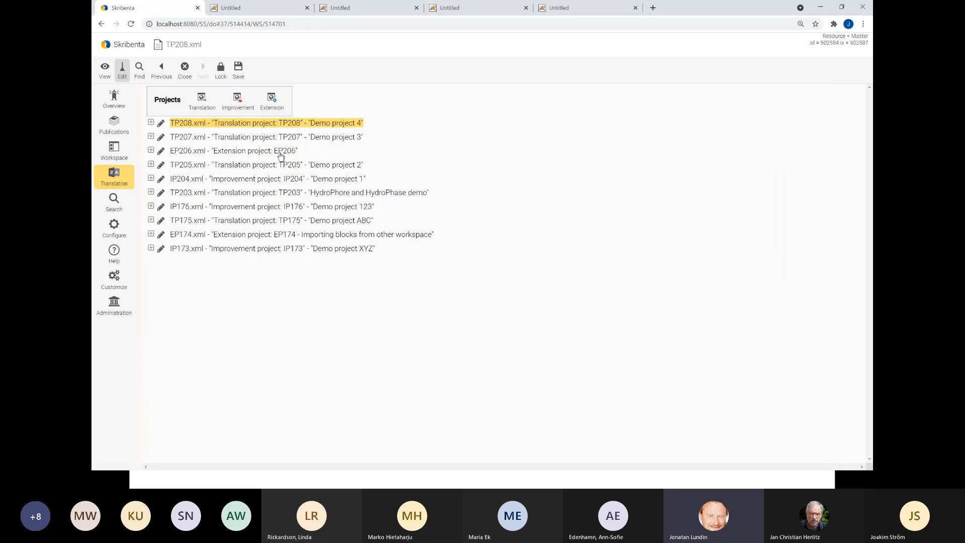
{"action": "left_click", "coordinate": [240, 102]}
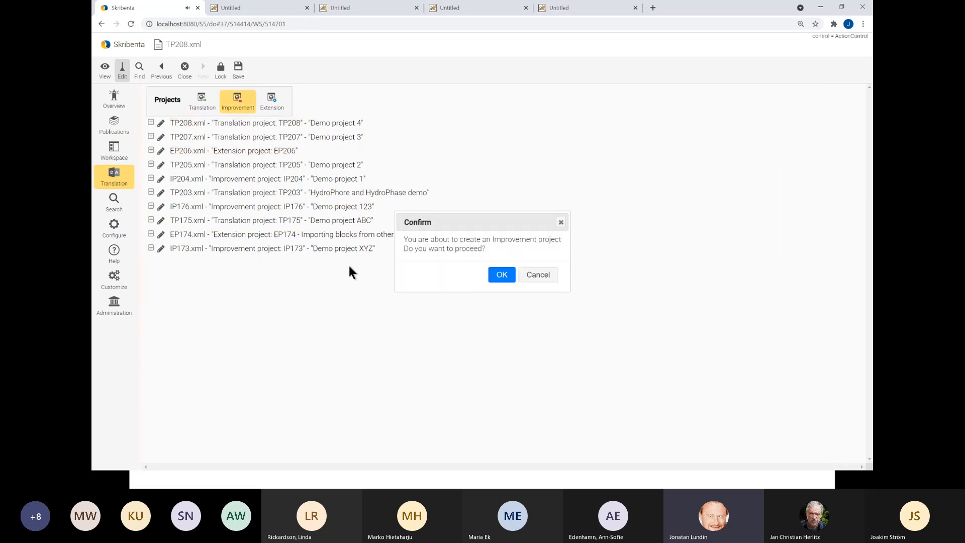
{"action": "left_click", "coordinate": [501, 275]}
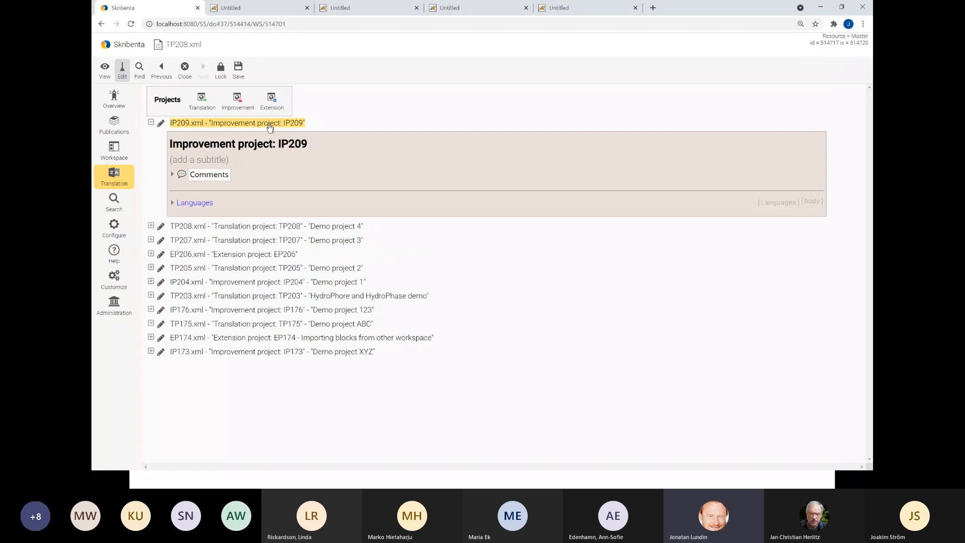
- Set the improvement project's languages from Swedish to English (U.S.) and its translation provider to By hand
{"action": "left_click", "coordinate": [202, 204]}
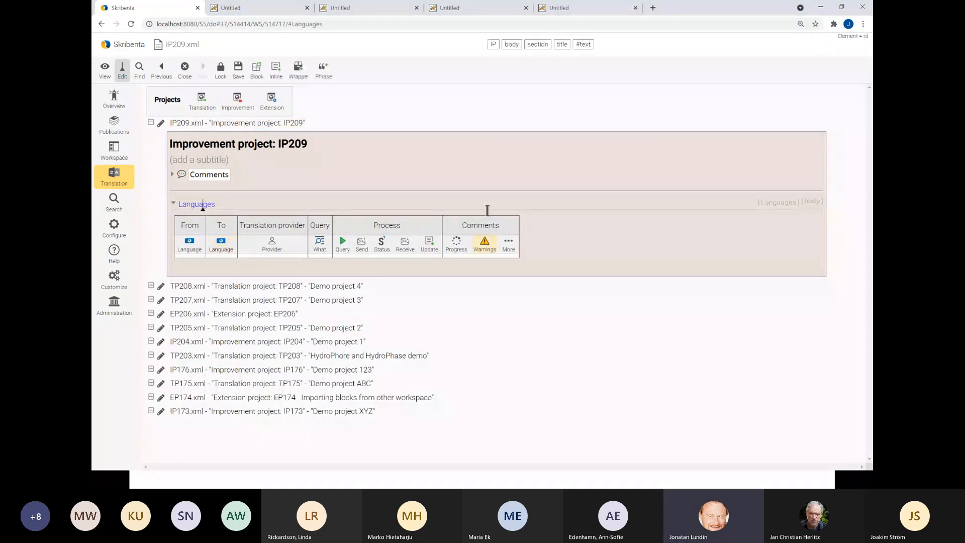
{"action": "left_click", "coordinate": [189, 245]}
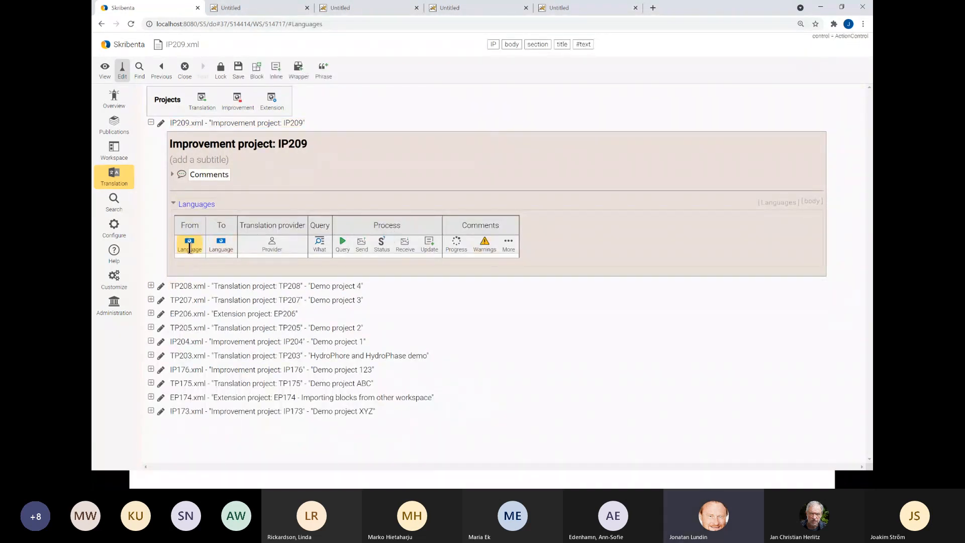
{"action": "left_click", "coordinate": [190, 288]}
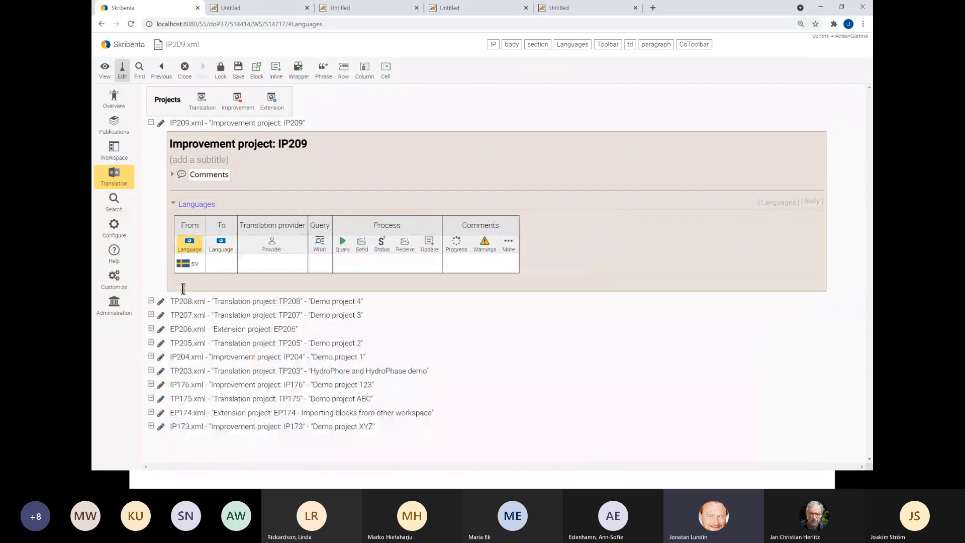
{"action": "left_click", "coordinate": [217, 247]}
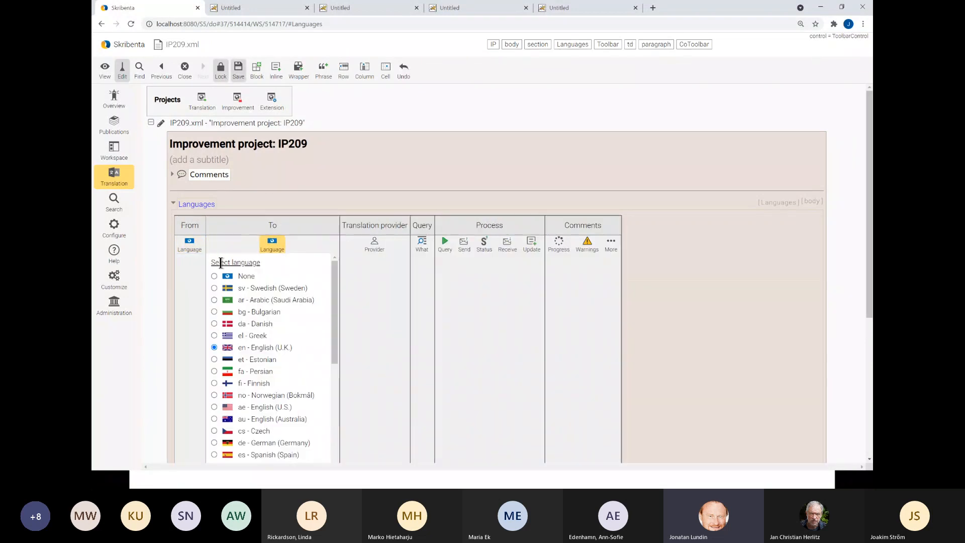
{"action": "left_click", "coordinate": [214, 407]}
{"action": "left_click", "coordinate": [274, 245]}
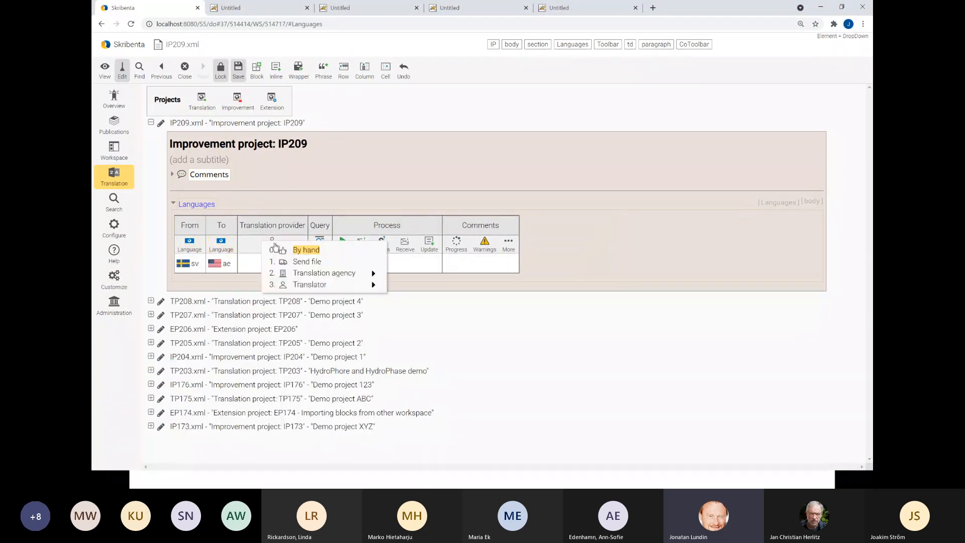
{"action": "left_click", "coordinate": [297, 250]}
- Set the query to the HydroPhore HP6W publication in Webinar demo publication, edition WS a1, and run it
{"action": "left_click", "coordinate": [318, 246]}
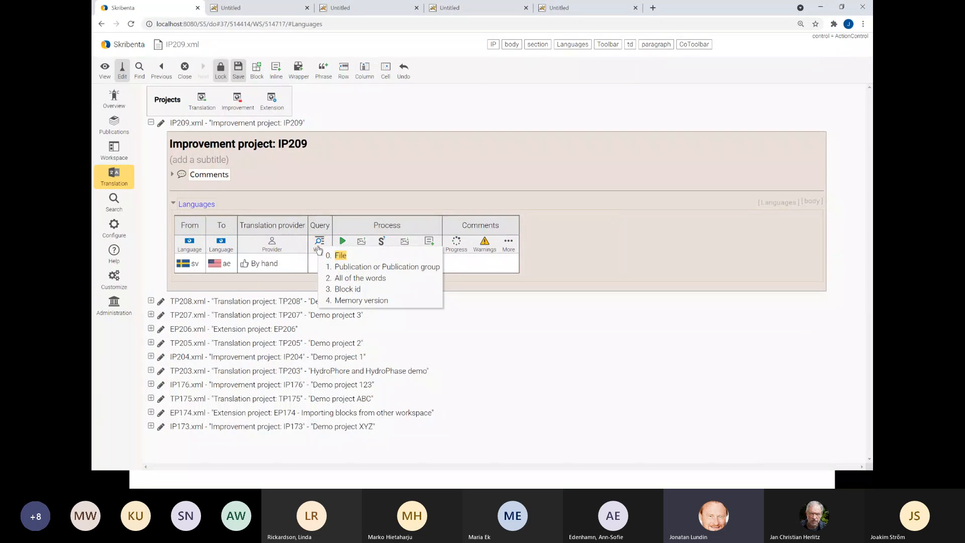
{"action": "left_click", "coordinate": [346, 266]}
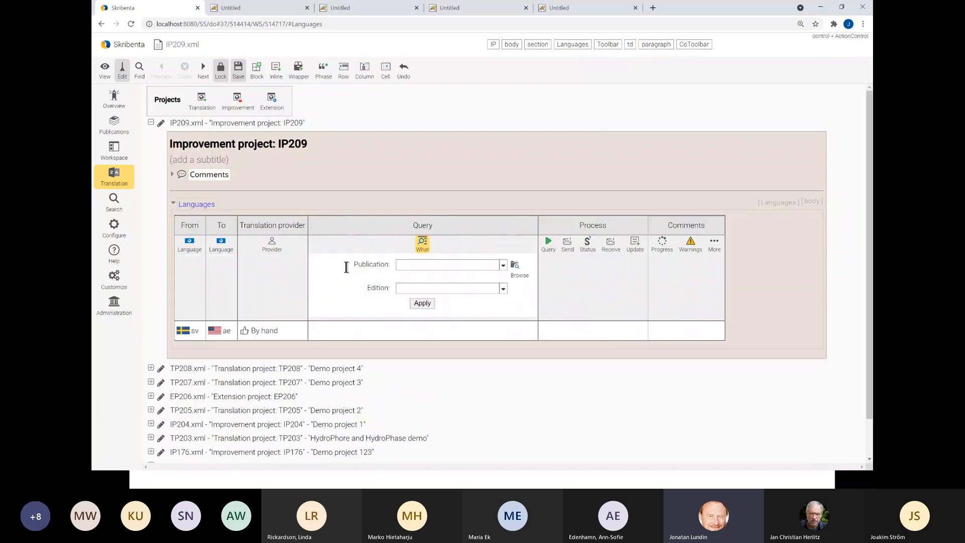
{"action": "left_click", "coordinate": [516, 271]}
{"action": "left_click", "coordinate": [384, 355]}
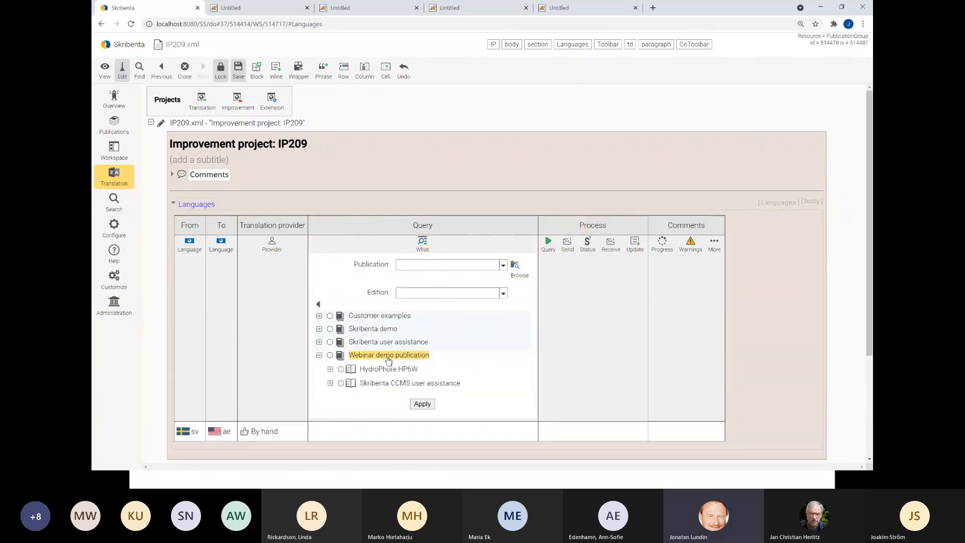
{"action": "left_click", "coordinate": [342, 370]}
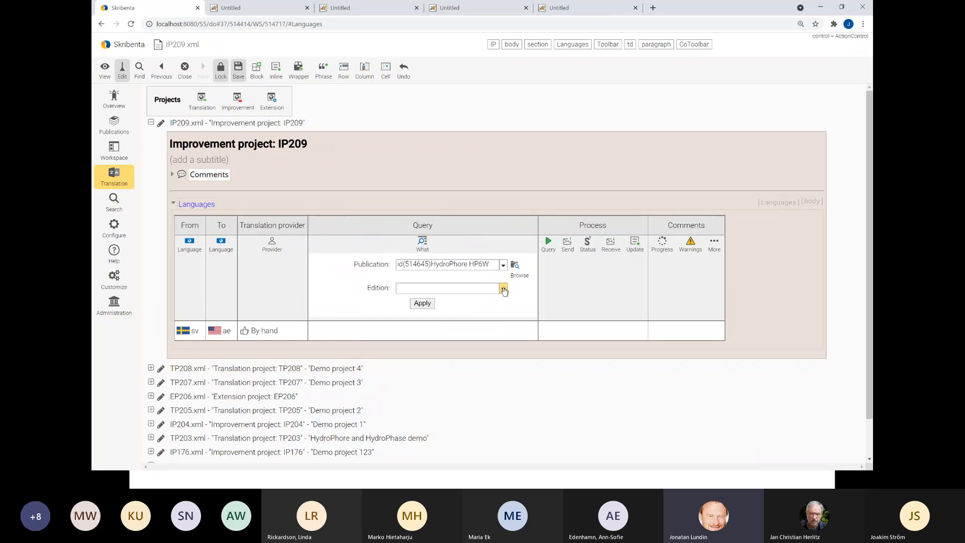
{"action": "left_click", "coordinate": [502, 287]}
{"action": "left_click", "coordinate": [537, 306]}
{"action": "left_click", "coordinate": [422, 303]}
{"action": "left_click", "coordinate": [397, 244]}
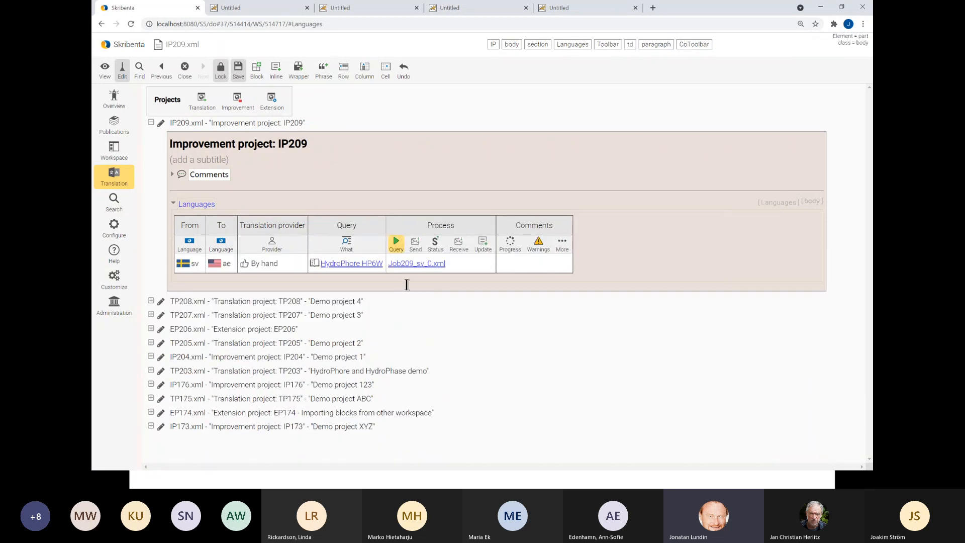
- Open the job file Job209_sv_0.xml and expand blocks 0 - 9 to examine their Swedish and English texts
{"action": "left_click", "coordinate": [418, 275]}
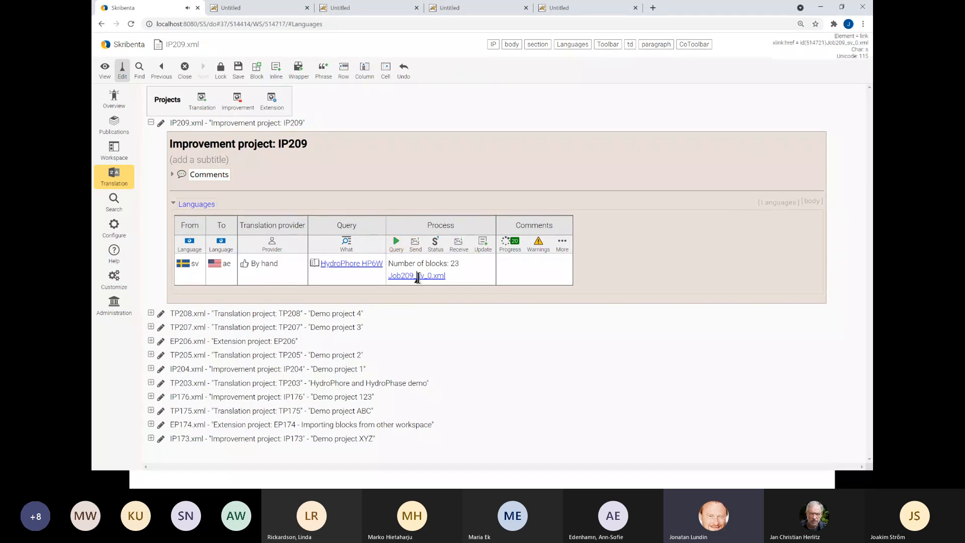
{"action": "scroll", "coordinate": [206, 328], "scroll_direction": "down", "scroll_amount": 1}
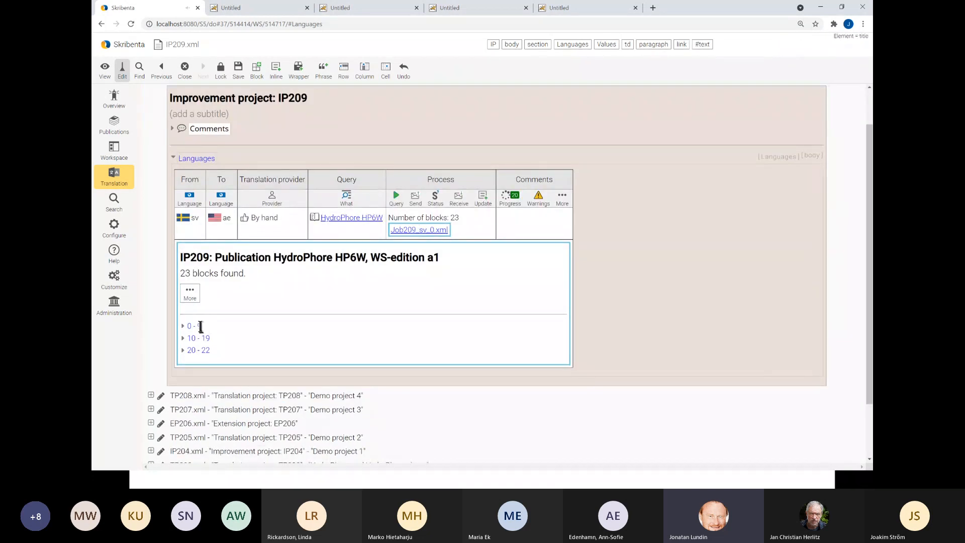
{"action": "left_click", "coordinate": [199, 326]}
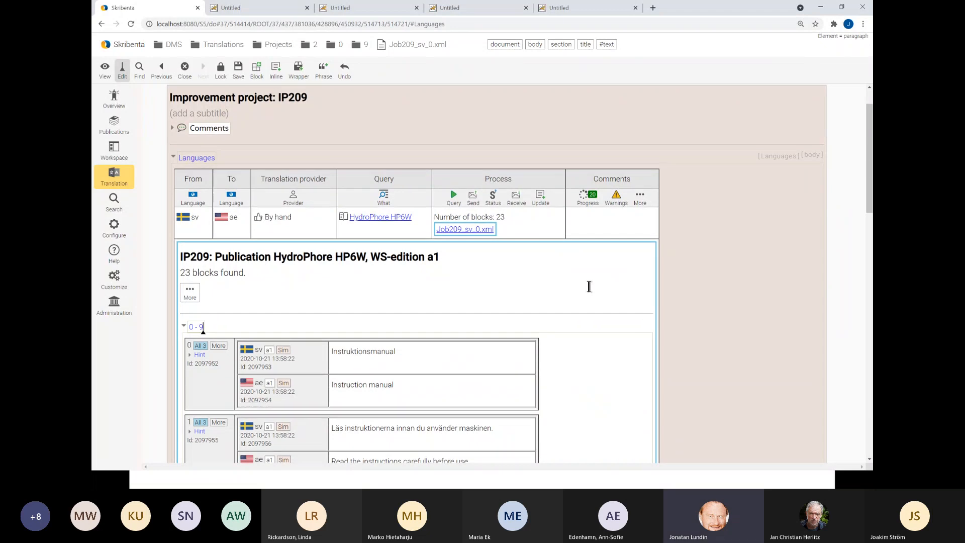
- Expand blocks 10 - 19 and 20 - 22 of the job file and examine all its Swedish and English texts
{"action": "scroll", "coordinate": [586, 289], "scroll_direction": "down", "scroll_amount": 2}
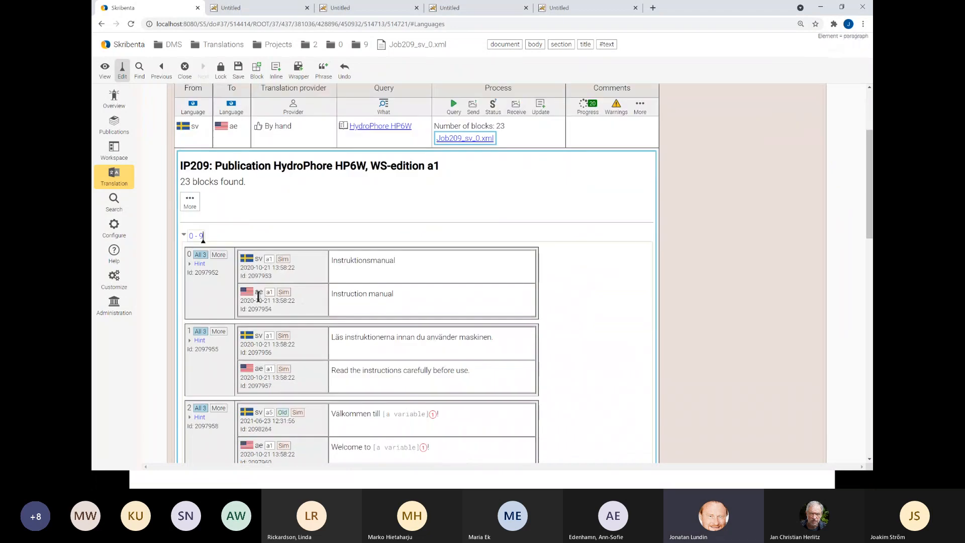
{"action": "scroll", "coordinate": [417, 309], "scroll_direction": "down", "scroll_amount": 4}
{"action": "scroll", "coordinate": [458, 335], "scroll_direction": "down", "scroll_amount": 12}
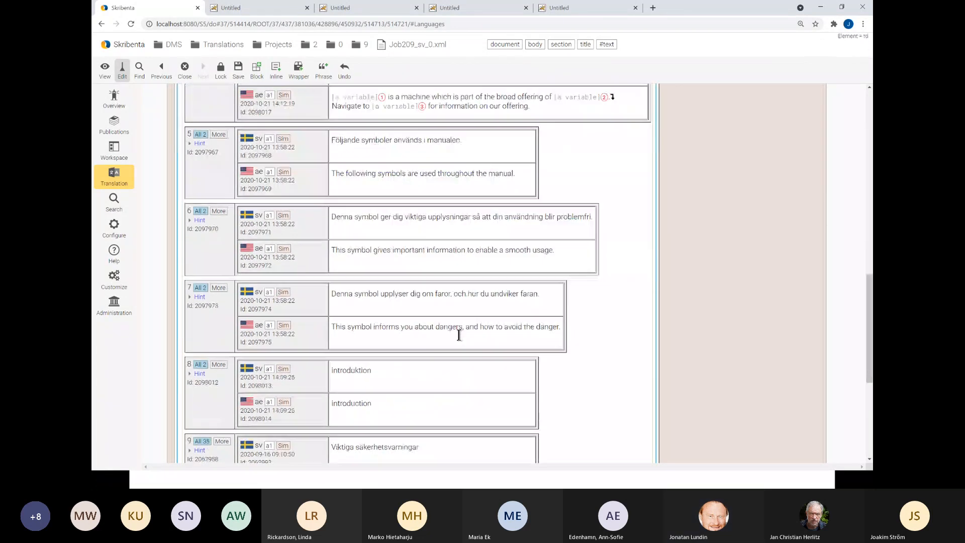
{"action": "left_click", "coordinate": [206, 270]}
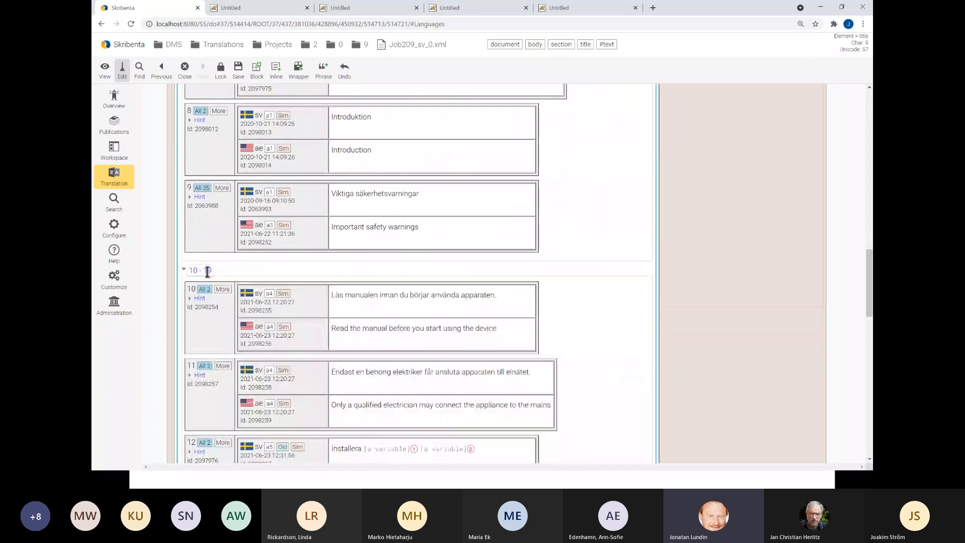
{"action": "scroll", "coordinate": [339, 277], "scroll_direction": "down", "scroll_amount": 10}
{"action": "scroll", "coordinate": [341, 281], "scroll_direction": "down", "scroll_amount": 4}
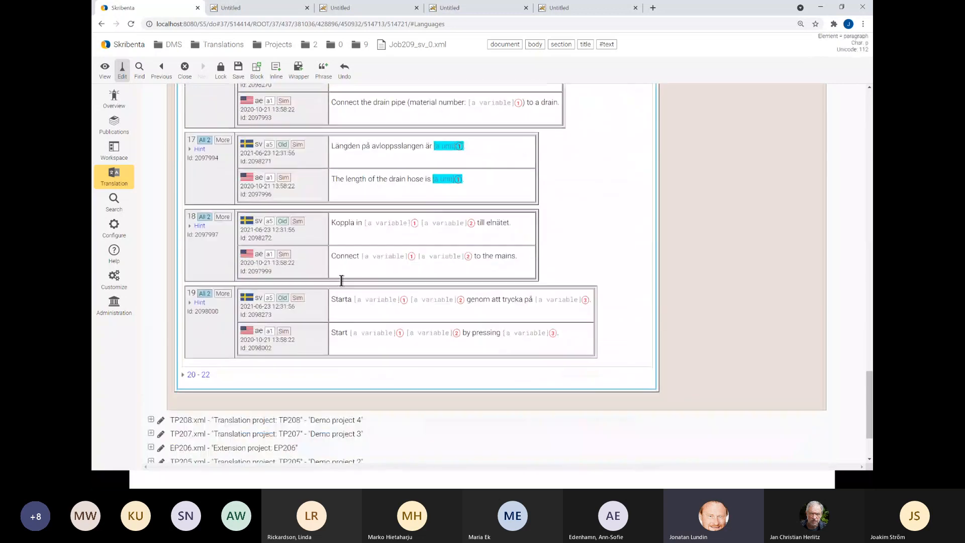
{"action": "left_click", "coordinate": [200, 280]}
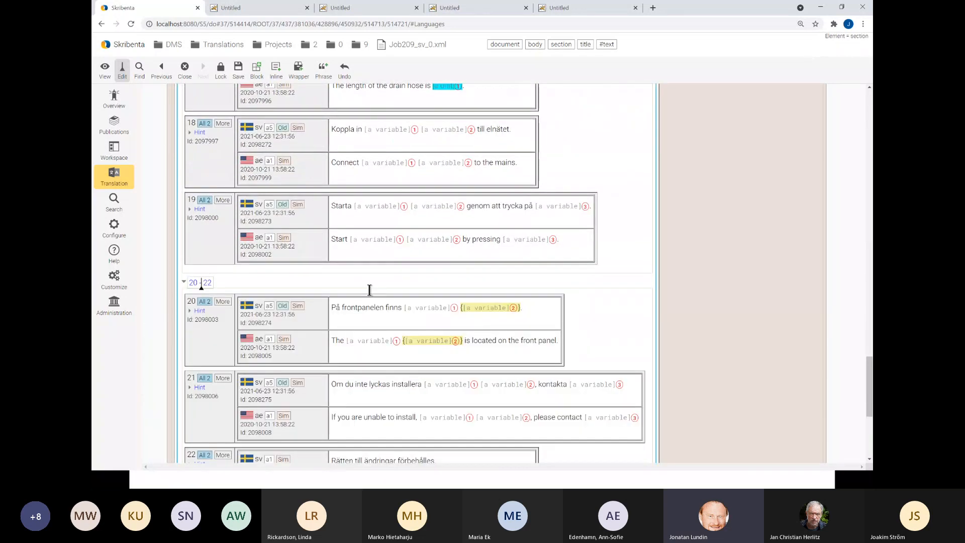
{"action": "scroll", "coordinate": [370, 286], "scroll_direction": "up", "scroll_amount": 8}
{"action": "scroll", "coordinate": [370, 289], "scroll_direction": "up", "scroll_amount": 15}
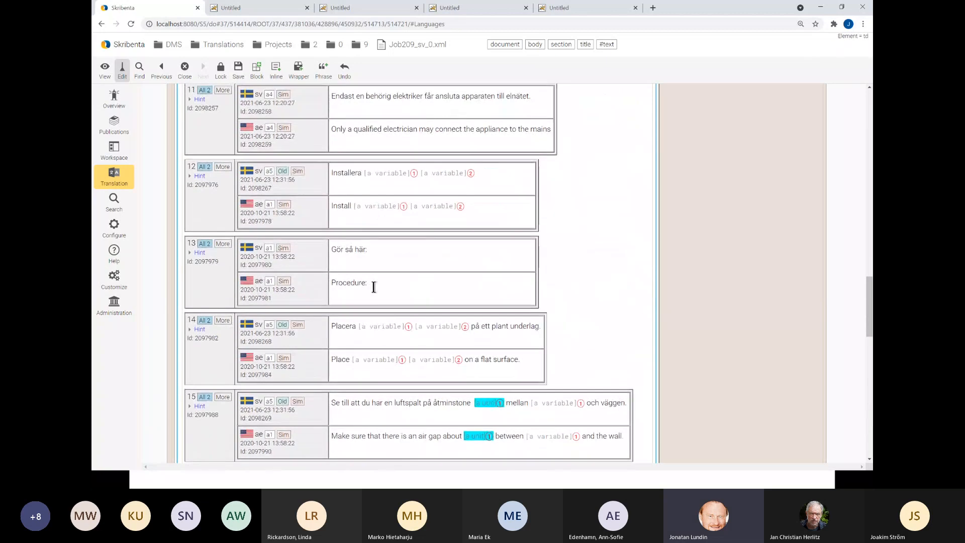
{"action": "scroll", "coordinate": [373, 285], "scroll_direction": "up", "scroll_amount": 10}
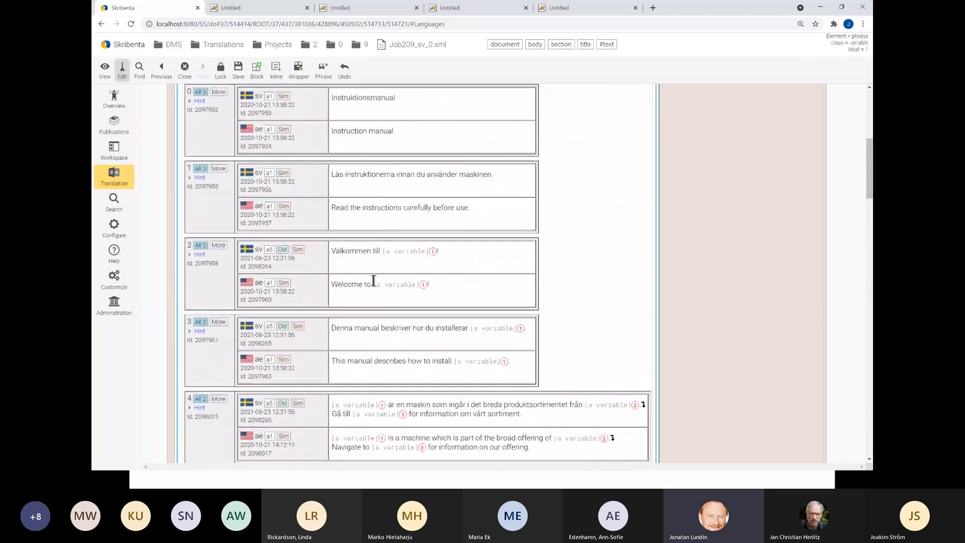
- Compare the Swedish source texts of blocks 0 and 1 with their English translations
{"action": "left_click_drag", "start_coordinate": [354, 282], "coordinate": [367, 283]}
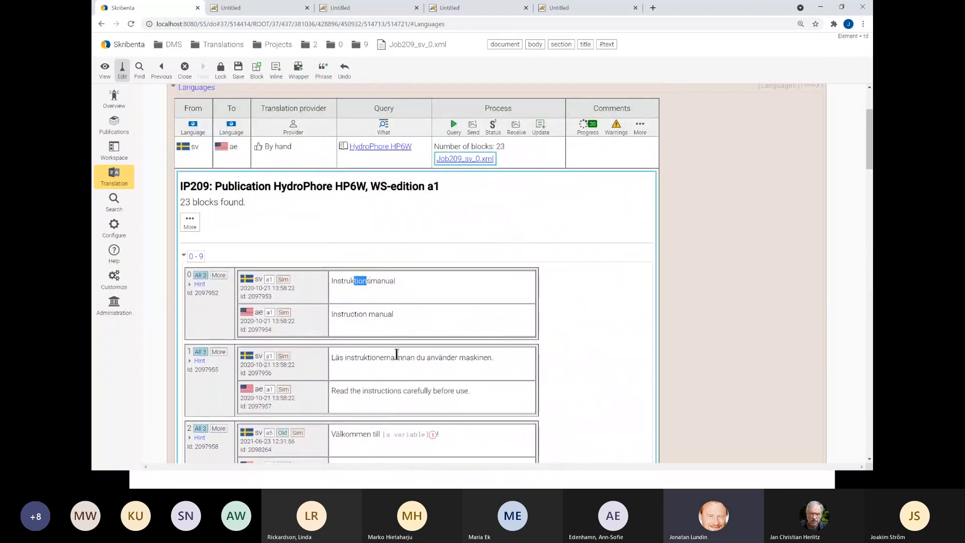
{"action": "left_click_drag", "start_coordinate": [384, 357], "coordinate": [402, 358]}
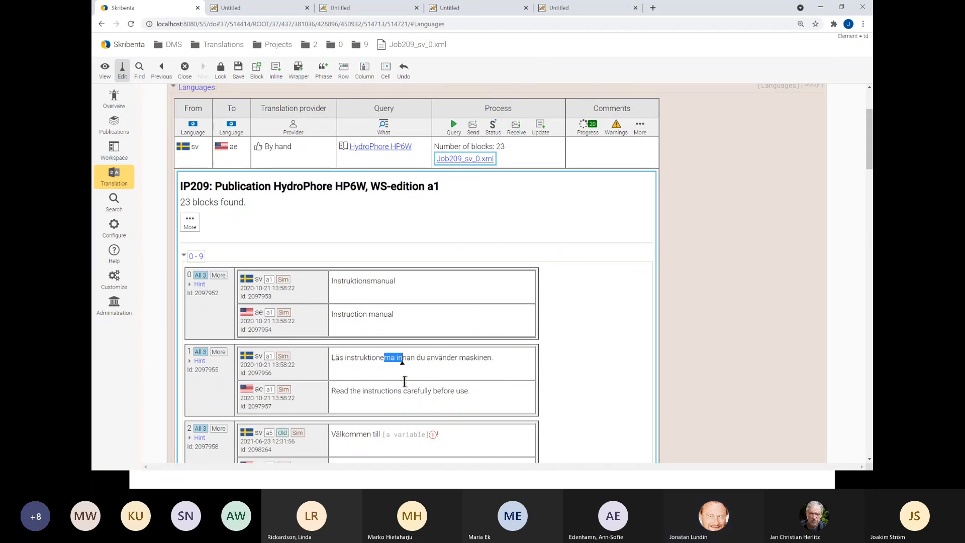
{"action": "left_click", "coordinate": [409, 317]}
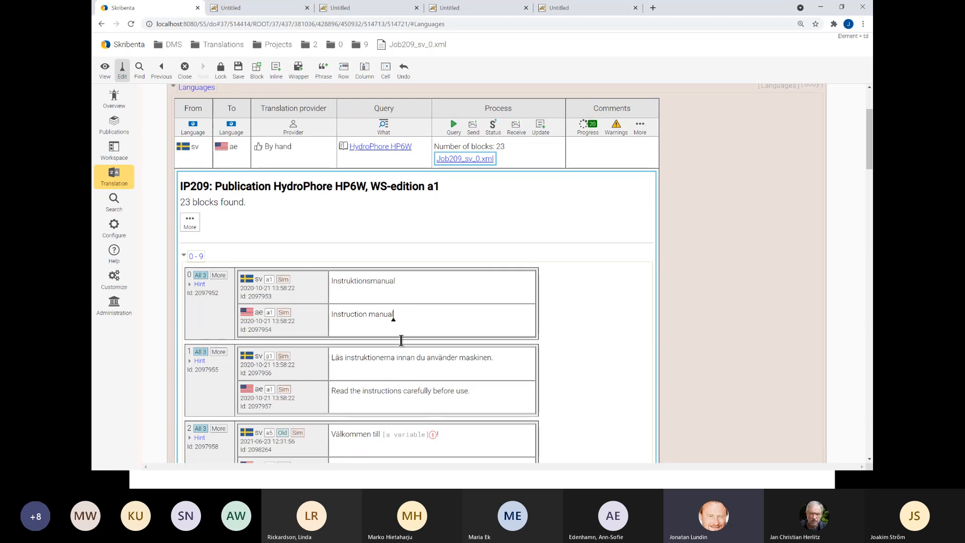
{"action": "double_click", "coordinate": [372, 315]}
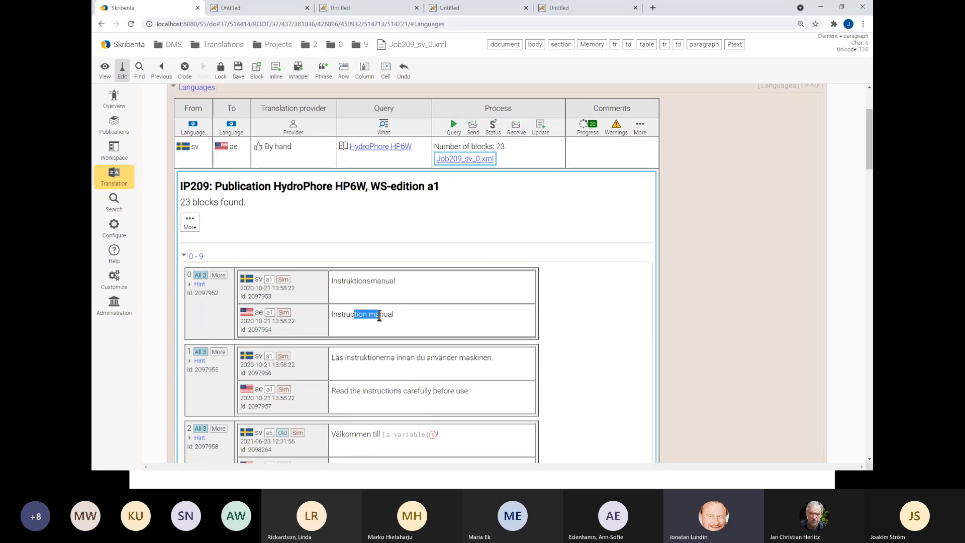
{"action": "left_click_drag", "start_coordinate": [368, 391], "coordinate": [375, 390]}
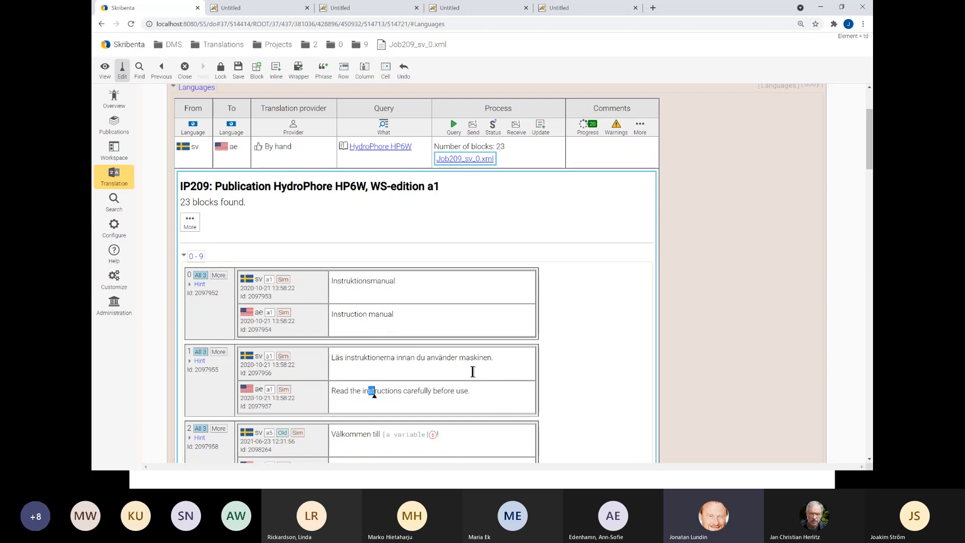
{"action": "scroll", "coordinate": [472, 371], "scroll_direction": "down", "scroll_amount": 3}
{"action": "scroll", "coordinate": [473, 375], "scroll_direction": "up", "scroll_amount": 3}
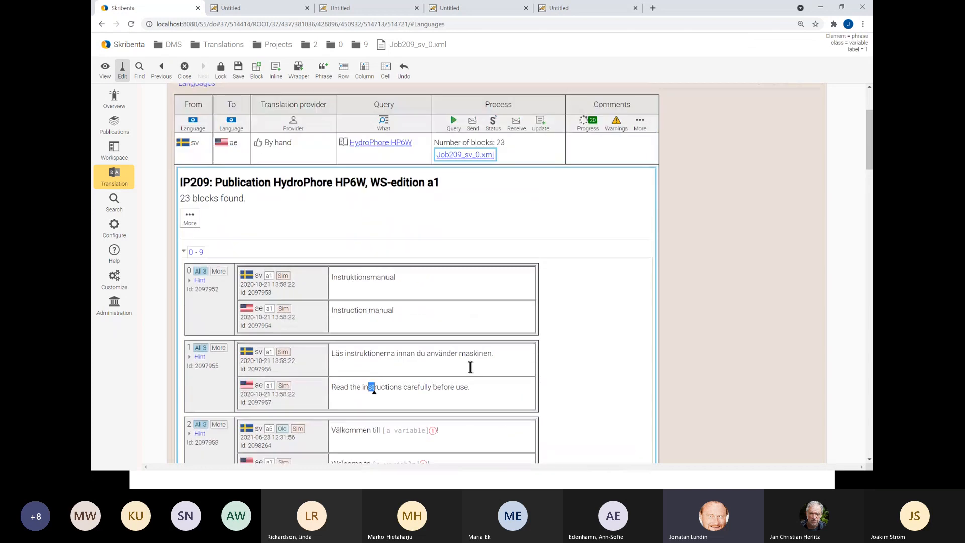
- Search the job file for the word Connect and go through its occurrences in the English translations
{"action": "left_click", "coordinate": [139, 69]}
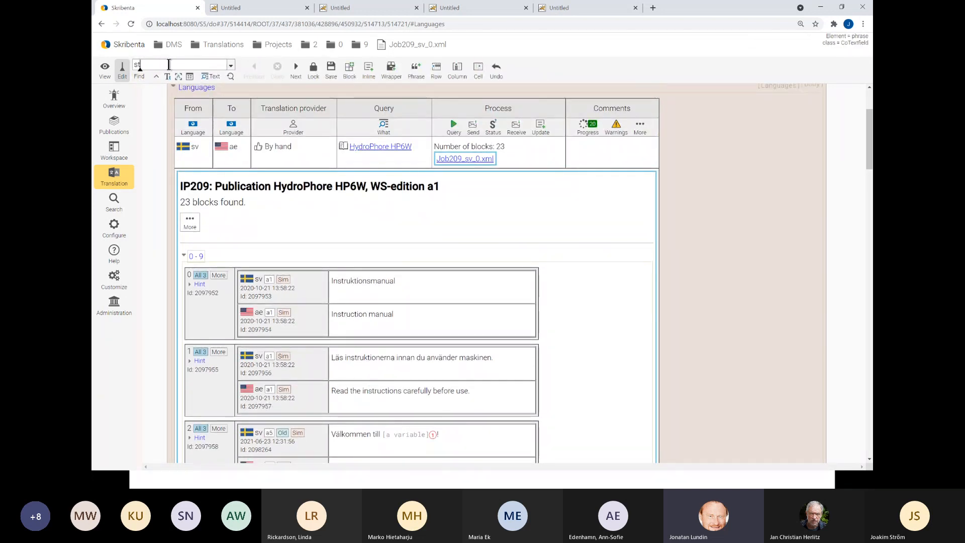
{"action": "key", "text": "BackSpace"}
{"action": "key", "text": "BackSpace"}
{"action": "type", "text": "Connect"}
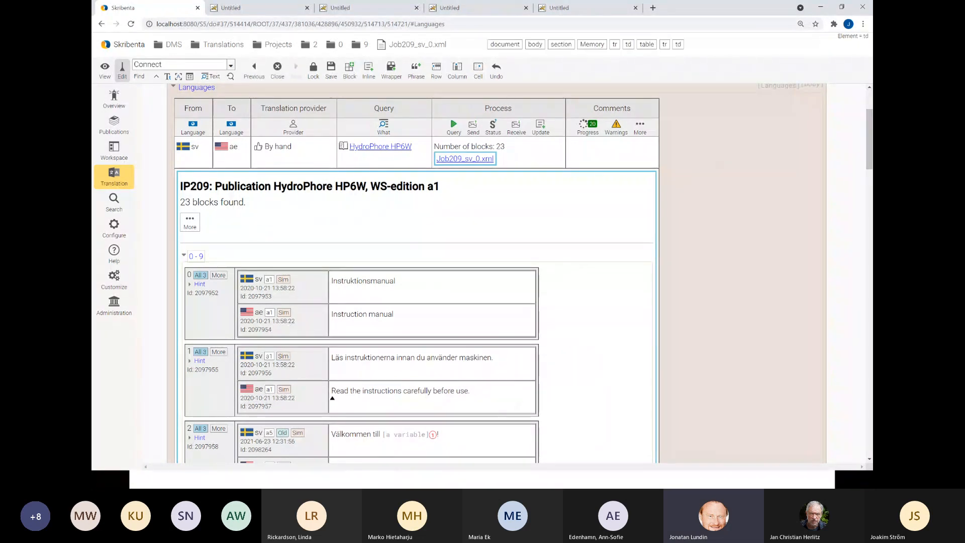
{"action": "left_click", "coordinate": [169, 61]}
{"action": "left_click", "coordinate": [138, 76]}
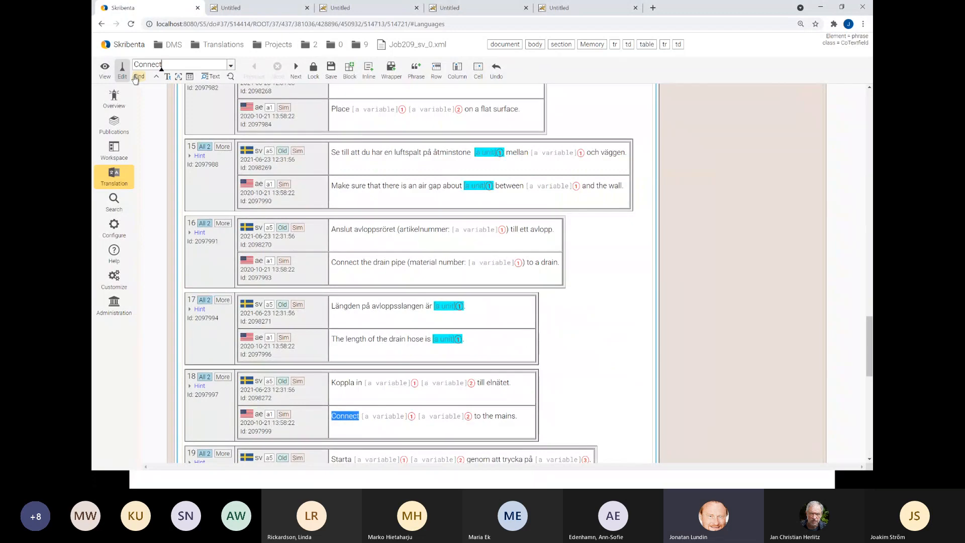
{"action": "left_click", "coordinate": [137, 77]}
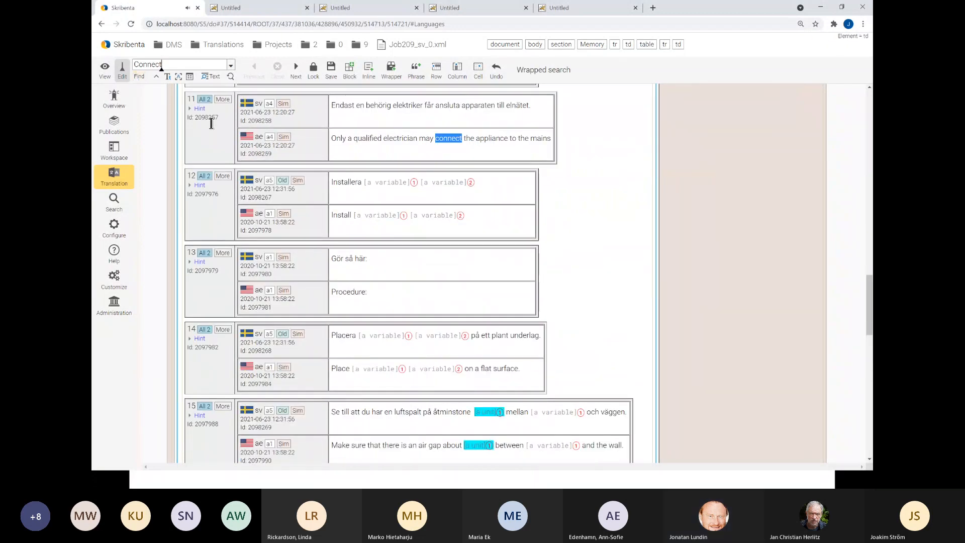
- Replace the occurrences of Connect with Install in the job file's English translations
{"action": "scroll", "coordinate": [366, 201], "scroll_direction": "up", "scroll_amount": 15}
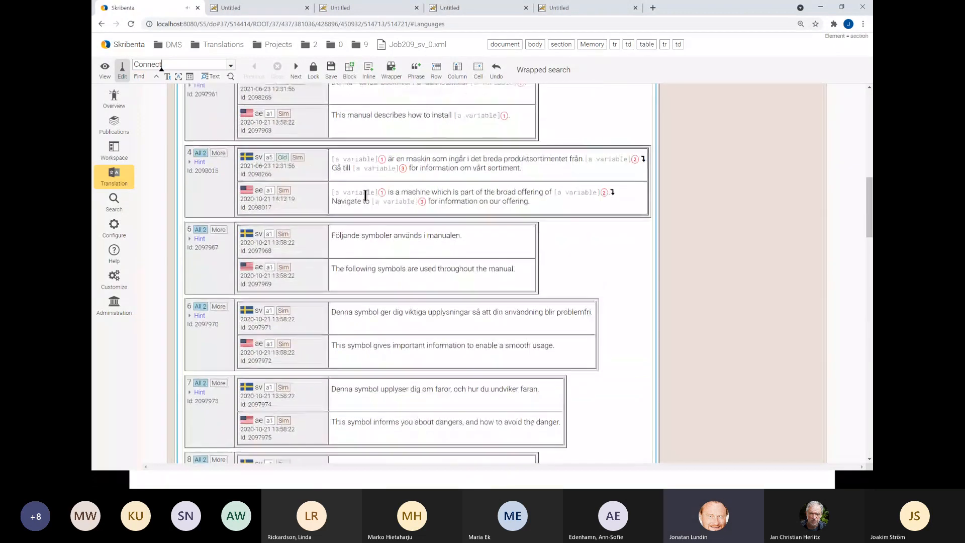
{"action": "scroll", "coordinate": [367, 260], "scroll_direction": "down", "scroll_amount": 3}
{"action": "left_click", "coordinate": [239, 166]}
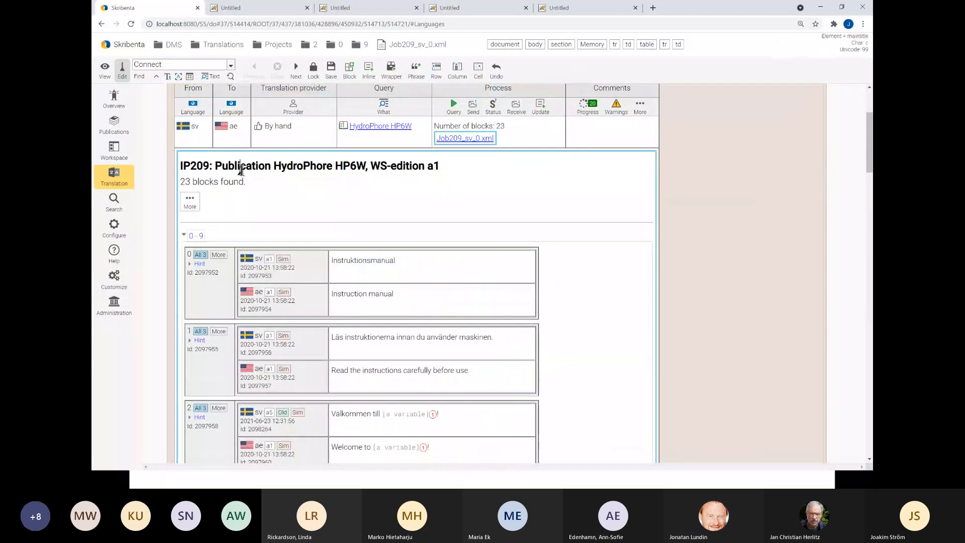
{"action": "left_click", "coordinate": [230, 76]}
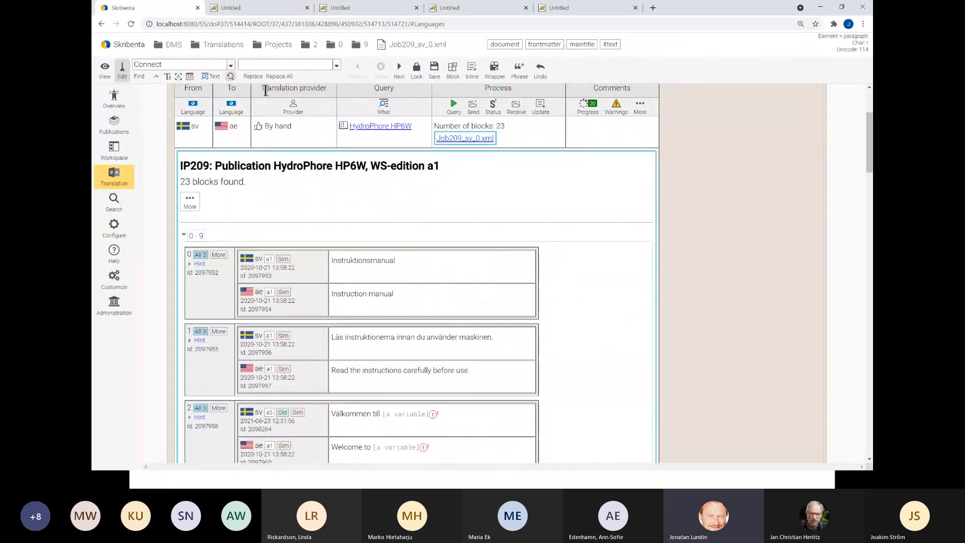
{"action": "type", "text": "Ins"}
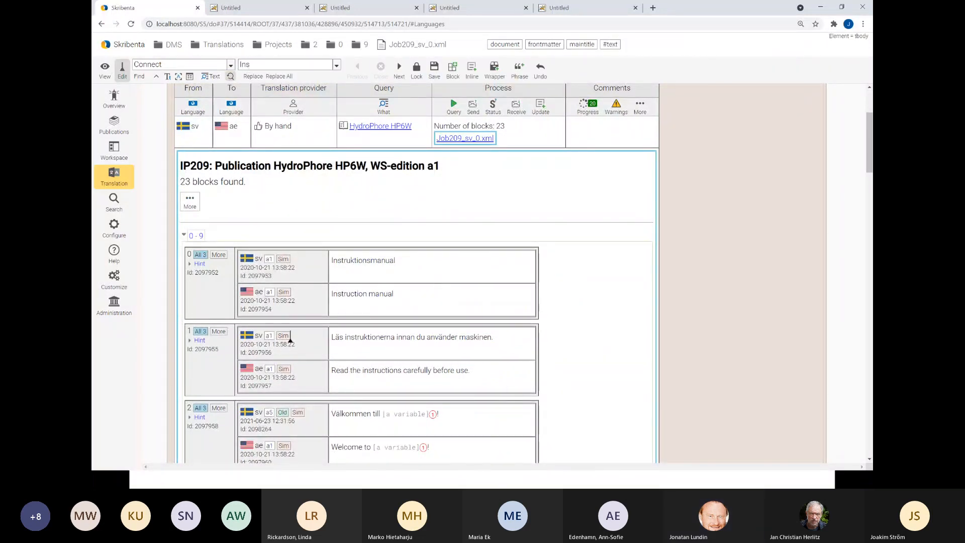
{"action": "type", "text": "tal"}
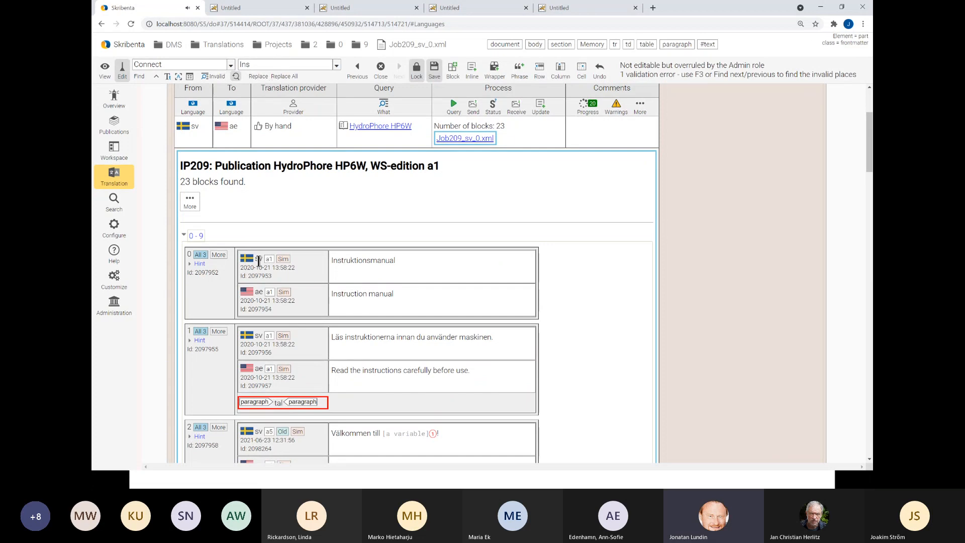
{"action": "key", "text": "BackSpace"}
{"action": "key", "text": "ctrl+z"}
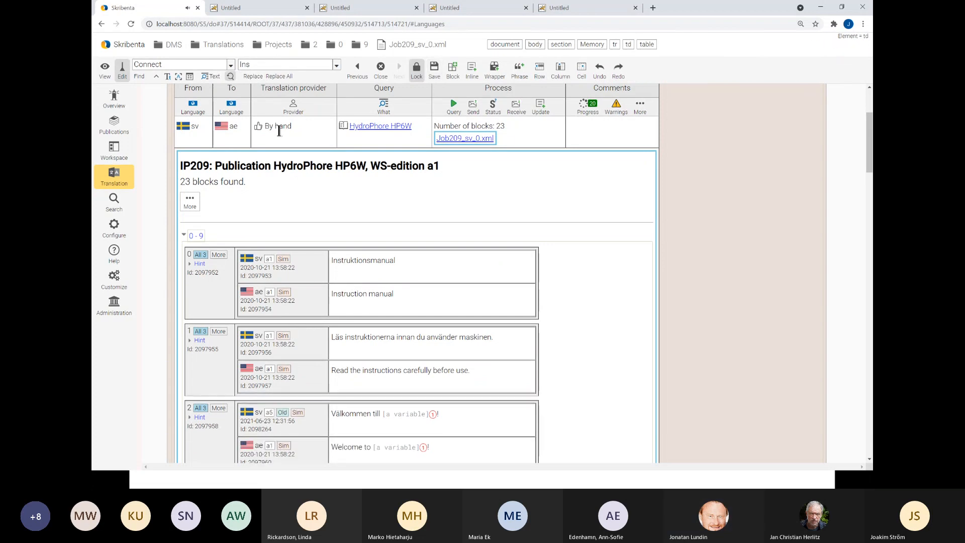
{"action": "left_click", "coordinate": [263, 66]}
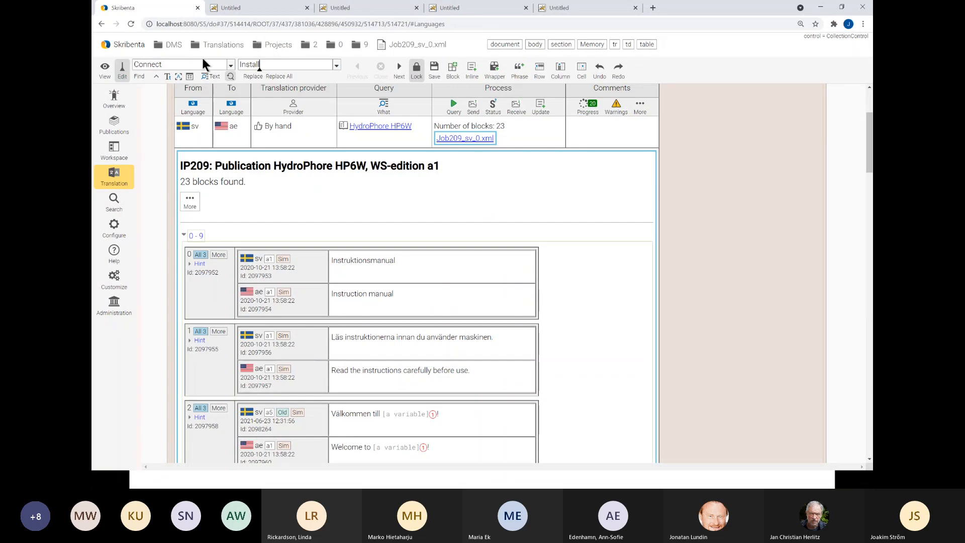
{"action": "left_click", "coordinate": [141, 77]}
{"action": "left_click", "coordinate": [248, 75]}
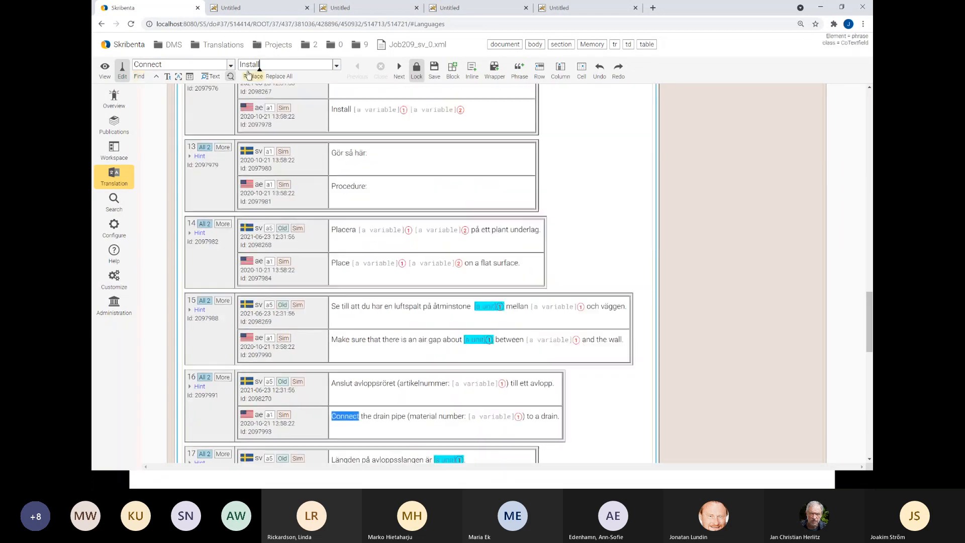
{"action": "left_click", "coordinate": [248, 76]}
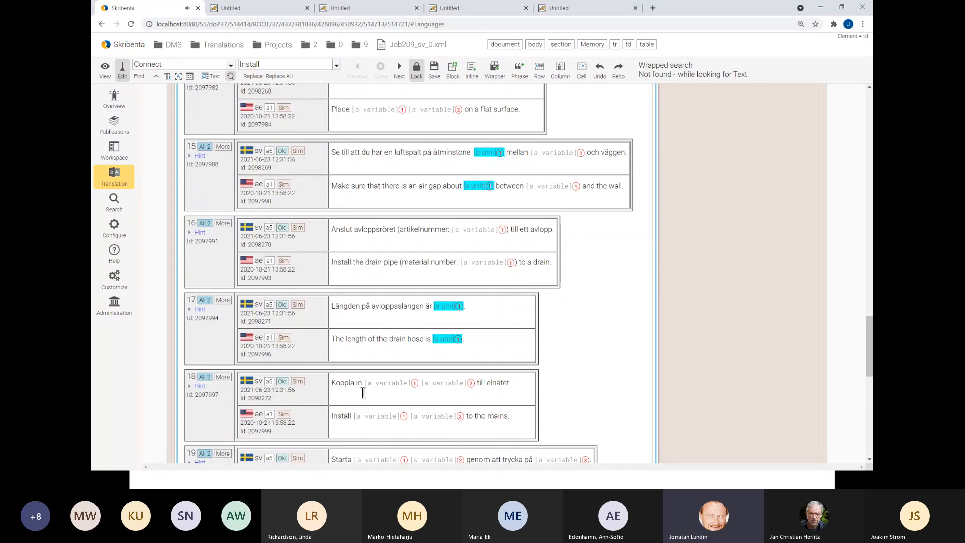
- Present all language versions of block 9, "Viktiga säkerhetsvarningar", and examine the translations
{"action": "scroll", "coordinate": [415, 349], "scroll_direction": "up", "scroll_amount": 15}
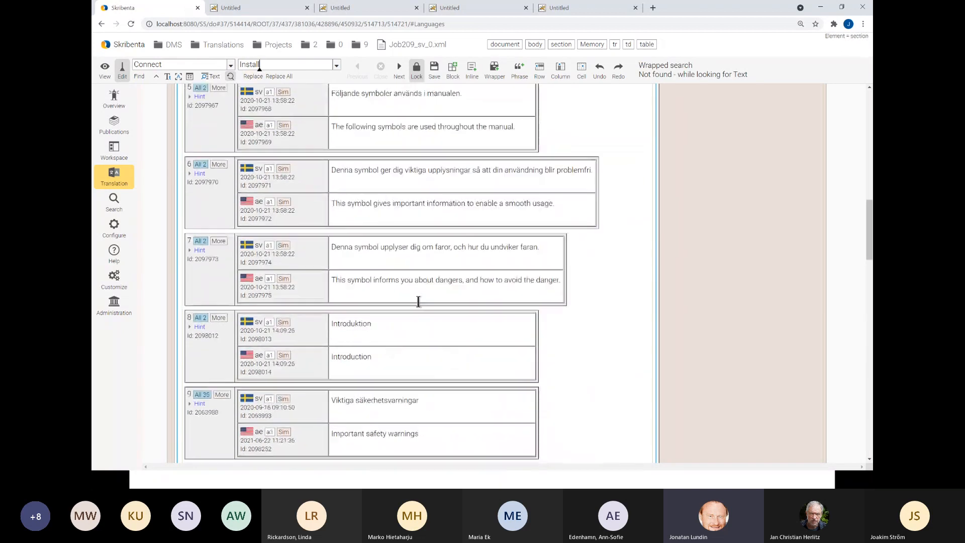
{"action": "scroll", "coordinate": [418, 302], "scroll_direction": "up", "scroll_amount": 10}
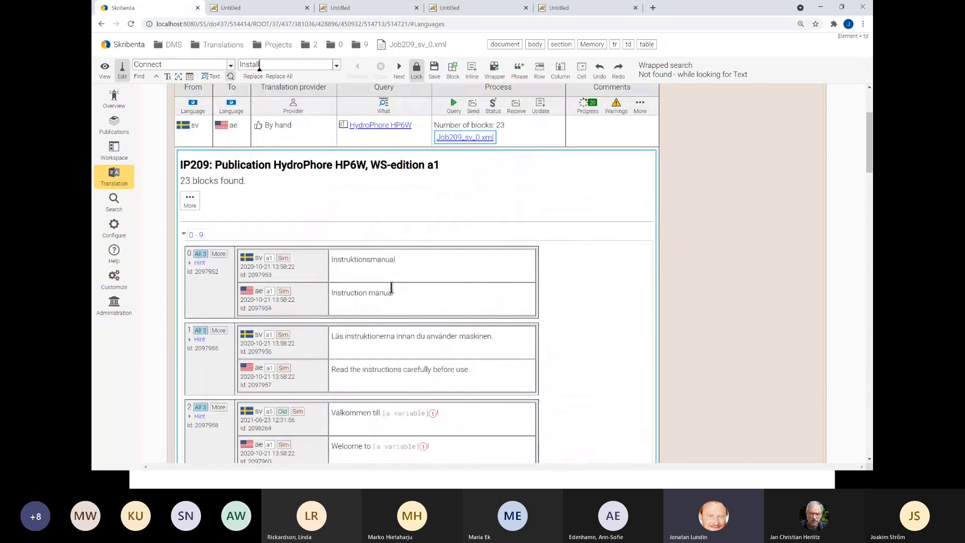
{"action": "left_click", "coordinate": [360, 258]}
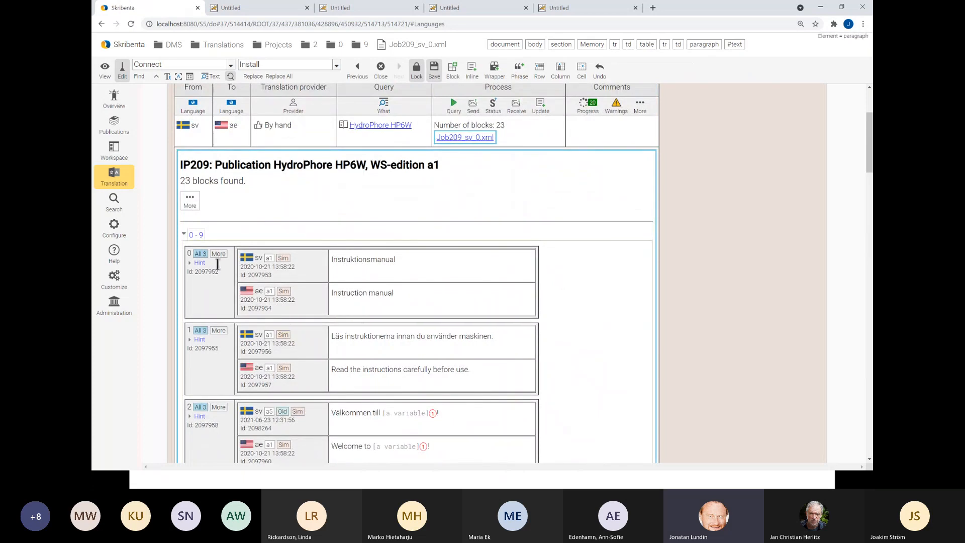
{"action": "scroll", "coordinate": [209, 255], "scroll_direction": "down", "scroll_amount": 3}
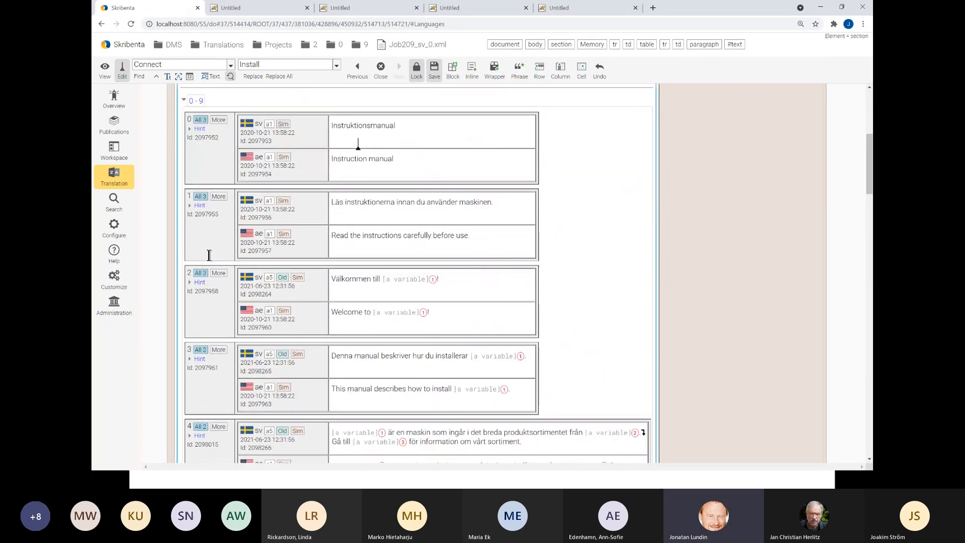
{"action": "scroll", "coordinate": [209, 254], "scroll_direction": "down", "scroll_amount": 17}
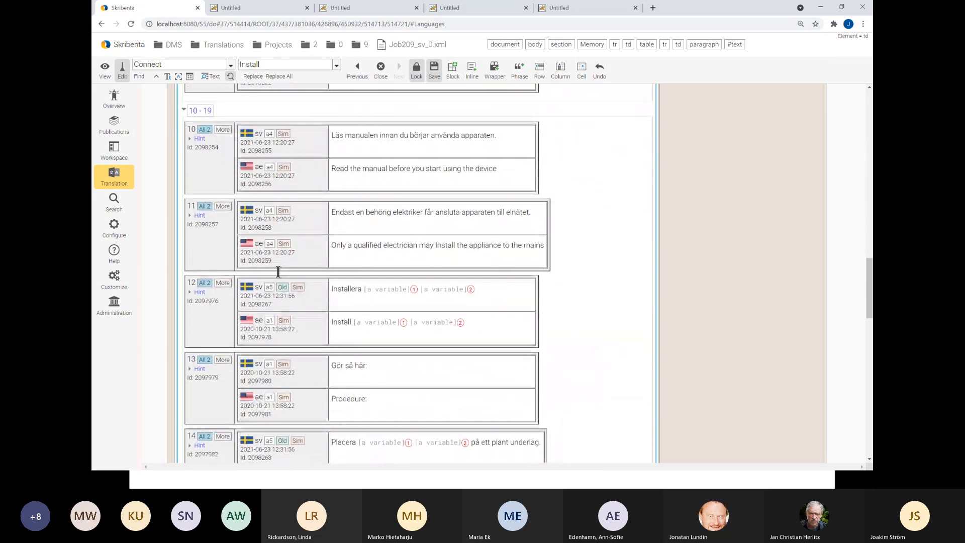
{"action": "scroll", "coordinate": [277, 271], "scroll_direction": "up", "scroll_amount": 5}
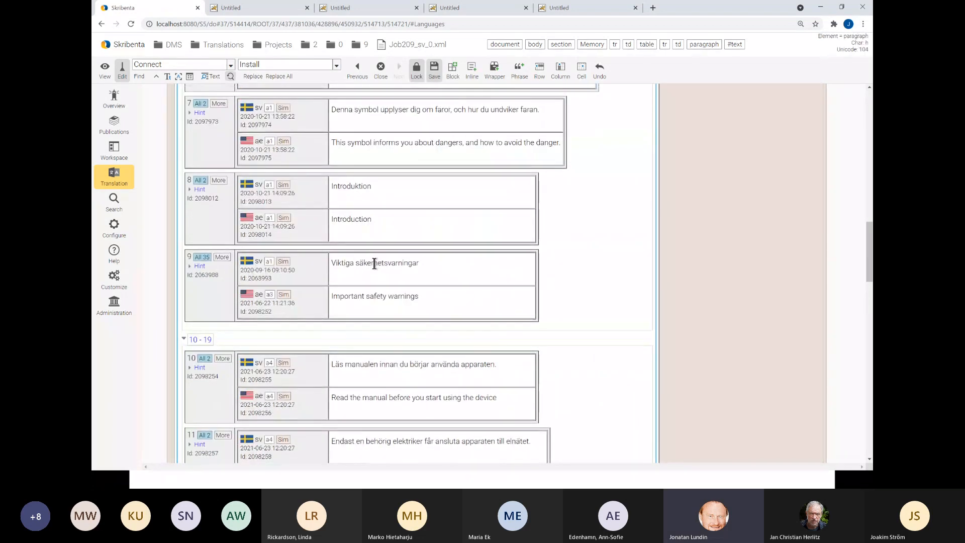
{"action": "left_click", "coordinate": [201, 258]}
{"action": "scroll", "coordinate": [402, 274], "scroll_direction": "down", "scroll_amount": 9}
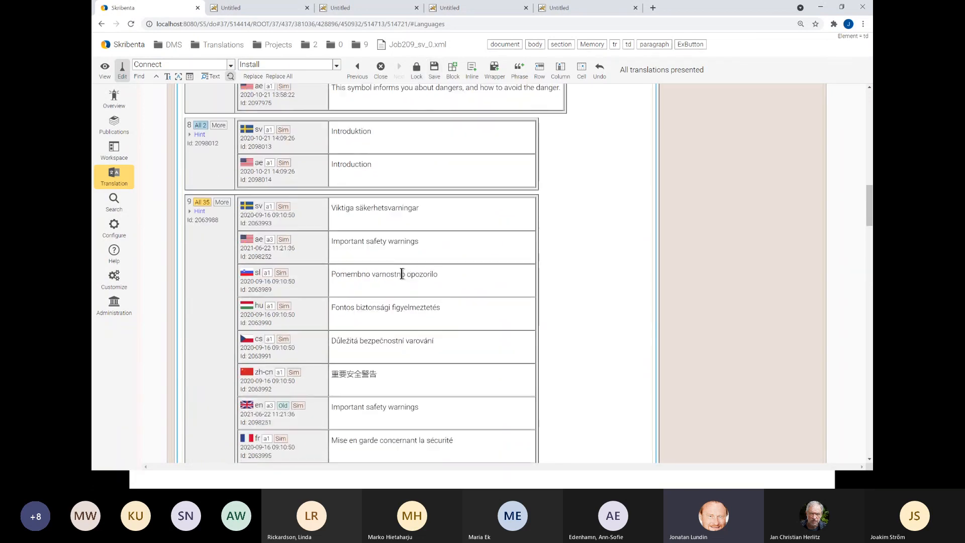
{"action": "scroll", "coordinate": [402, 277], "scroll_direction": "down", "scroll_amount": 12}
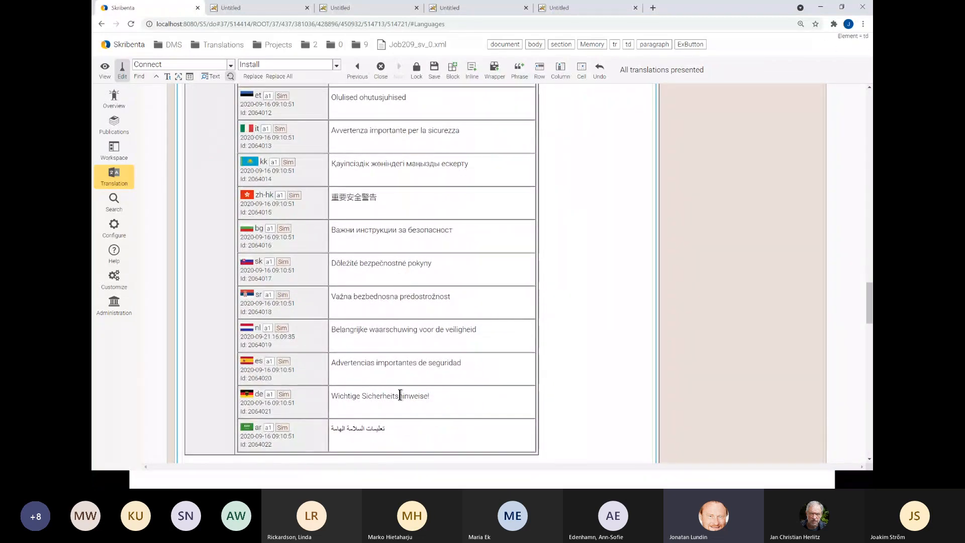
{"action": "scroll", "coordinate": [400, 396], "scroll_direction": "up", "scroll_amount": 12}
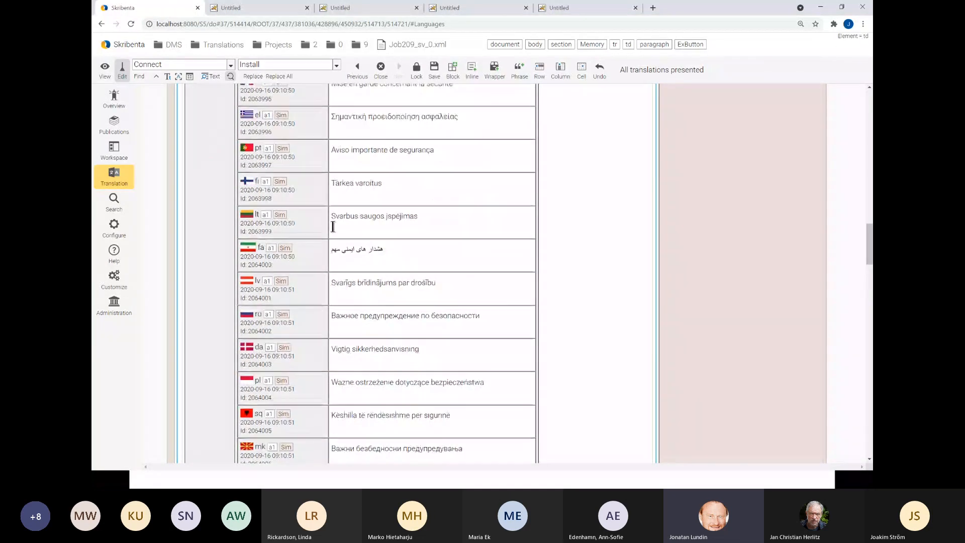
- Reduce block 9 to its Swedish and English versions, review the block's available actions without applying any, and close the job file
{"action": "scroll", "coordinate": [333, 227], "scroll_direction": "up", "scroll_amount": 11}
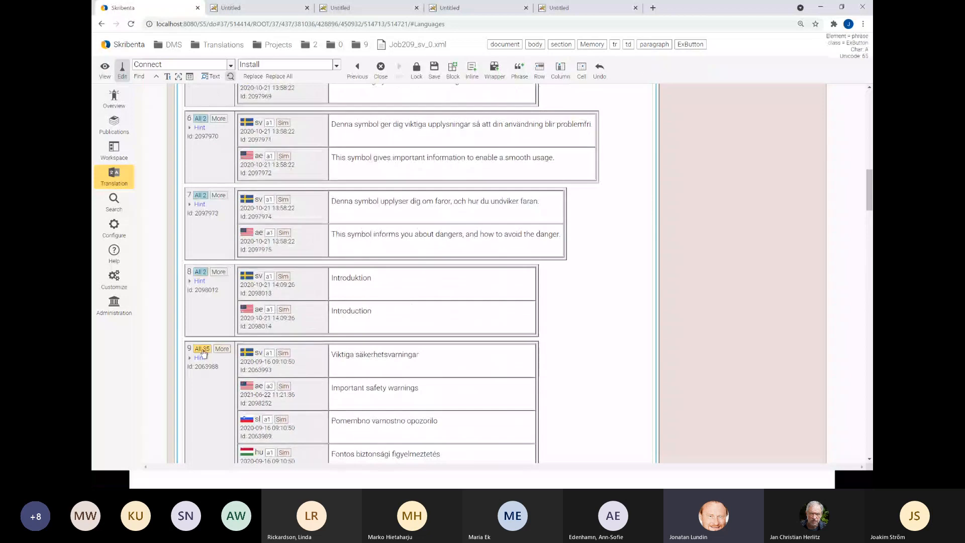
{"action": "left_click", "coordinate": [203, 350]}
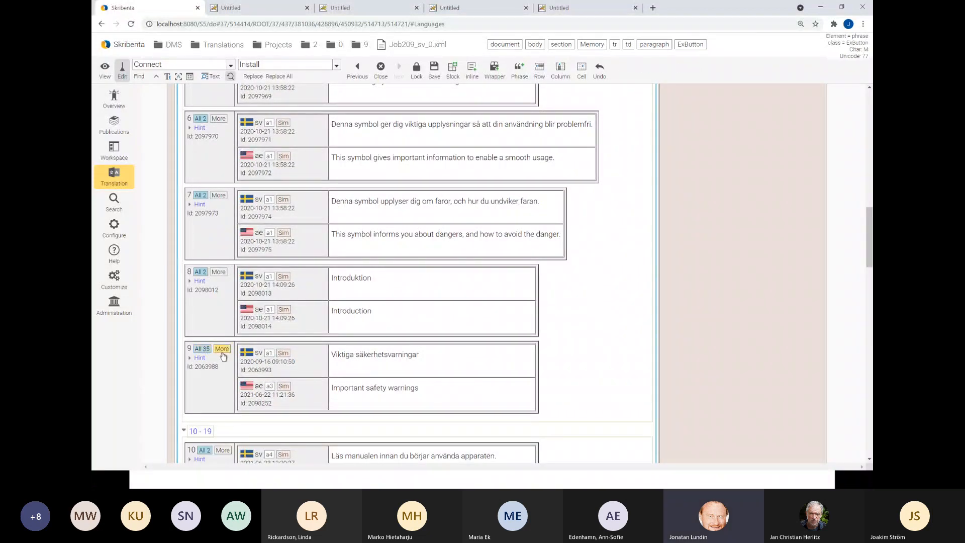
{"action": "left_click", "coordinate": [222, 353]}
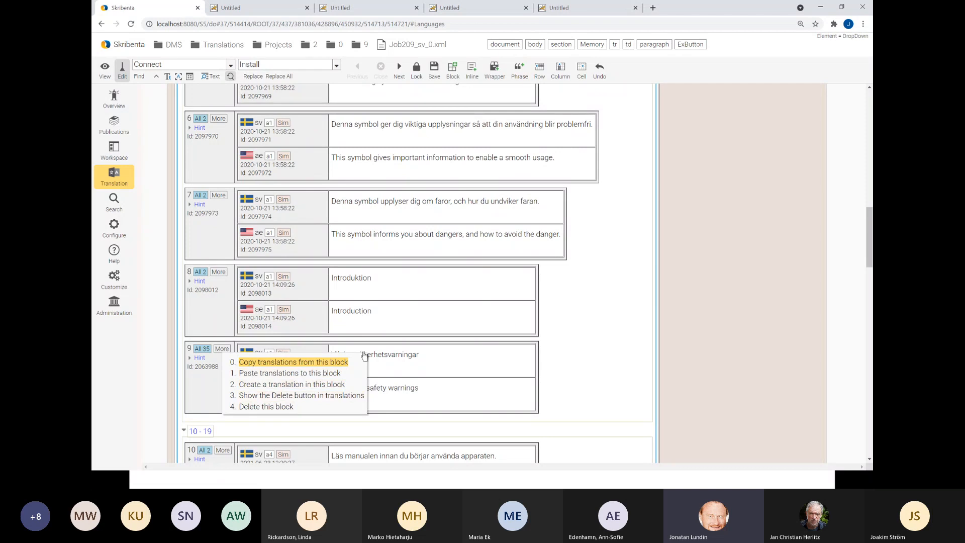
{"action": "left_click", "coordinate": [382, 356]}
{"action": "left_click", "coordinate": [381, 356]}
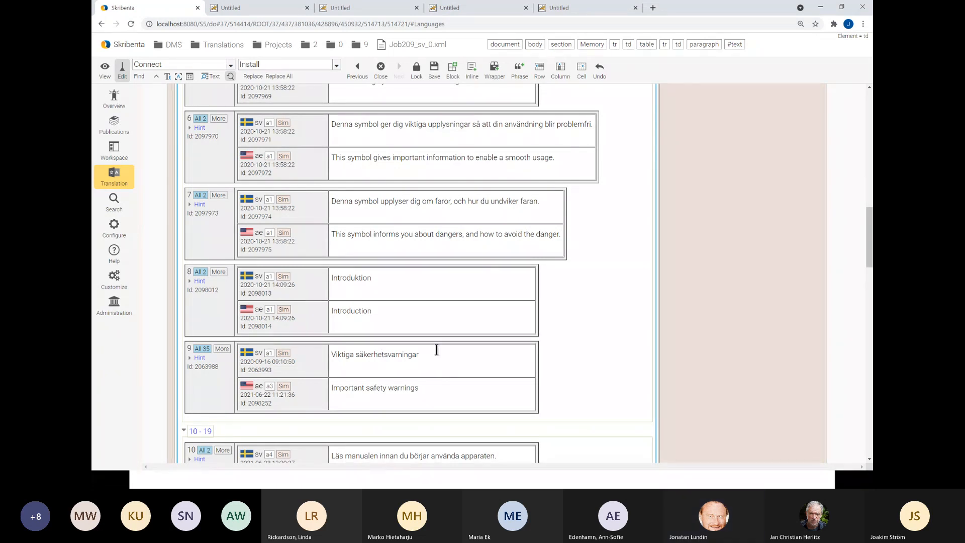
{"action": "scroll", "coordinate": [420, 347], "scroll_direction": "up", "scroll_amount": 3}
{"action": "scroll", "coordinate": [419, 321], "scroll_direction": "up", "scroll_amount": 15}
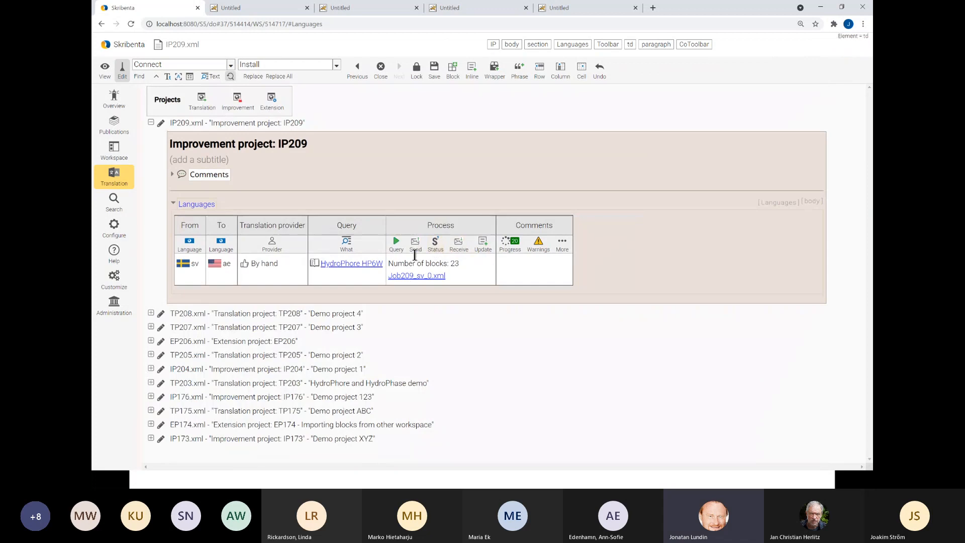
- Add an "All of the words" query for the text "Install" to improvement project IP209
{"action": "left_click", "coordinate": [347, 245]}
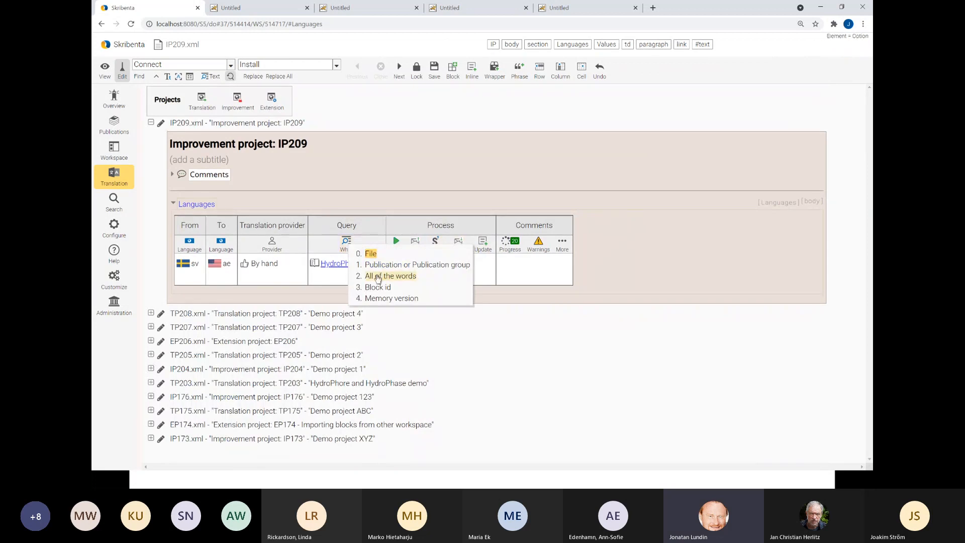
{"action": "left_click", "coordinate": [390, 276]}
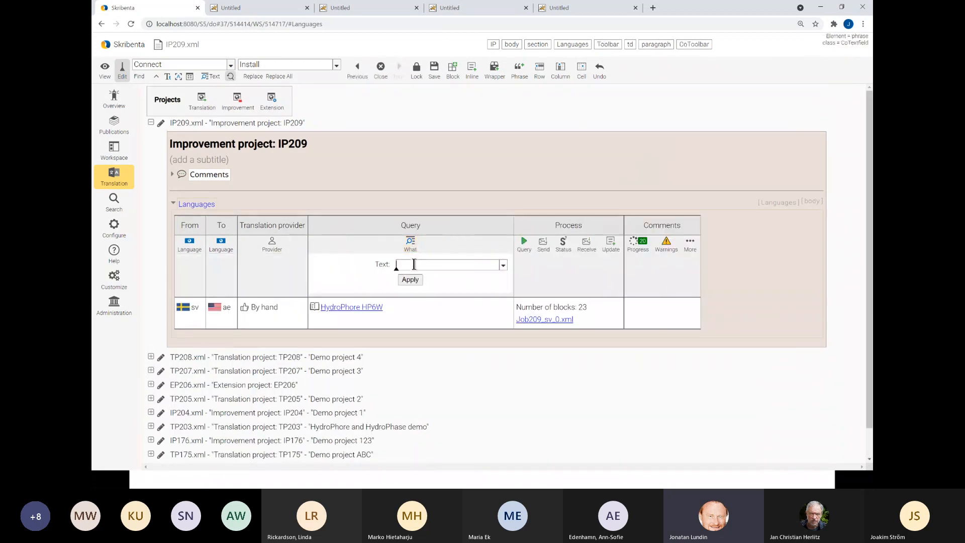
{"action": "type", "text": "Insta"}
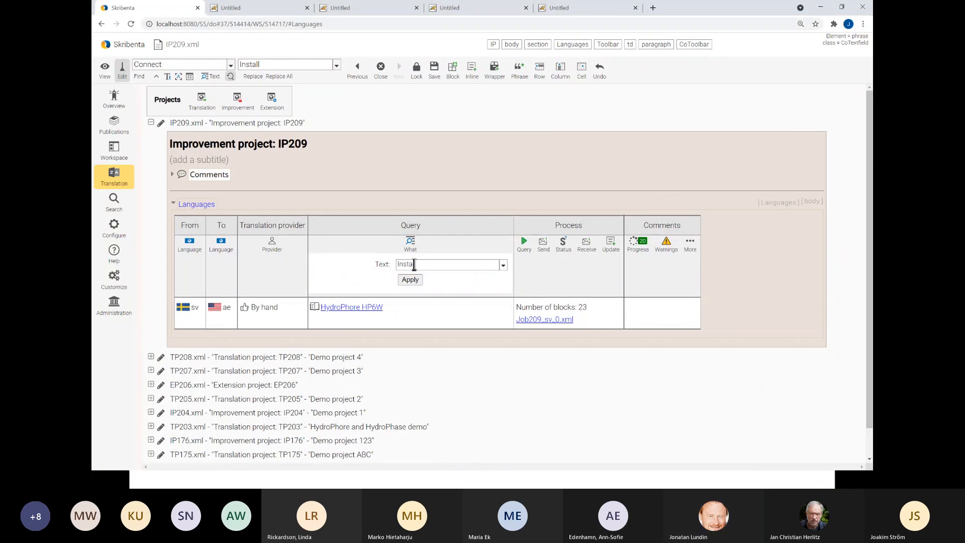
{"action": "type", "text": "ll"}
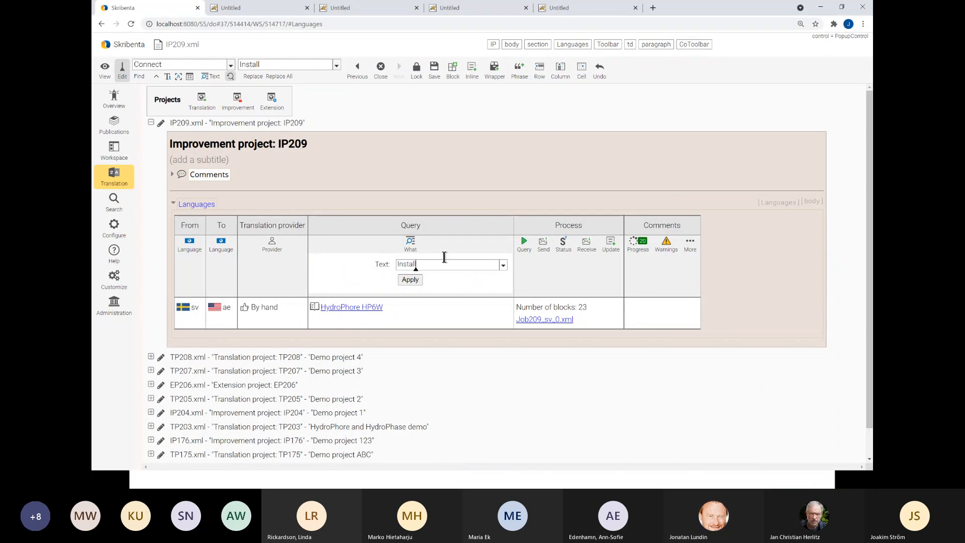
{"action": "left_click", "coordinate": [410, 279]}
- Remove the HydroPhore HP6W publication from IP209's query criteria and run the query
{"action": "left_click", "coordinate": [354, 276]}
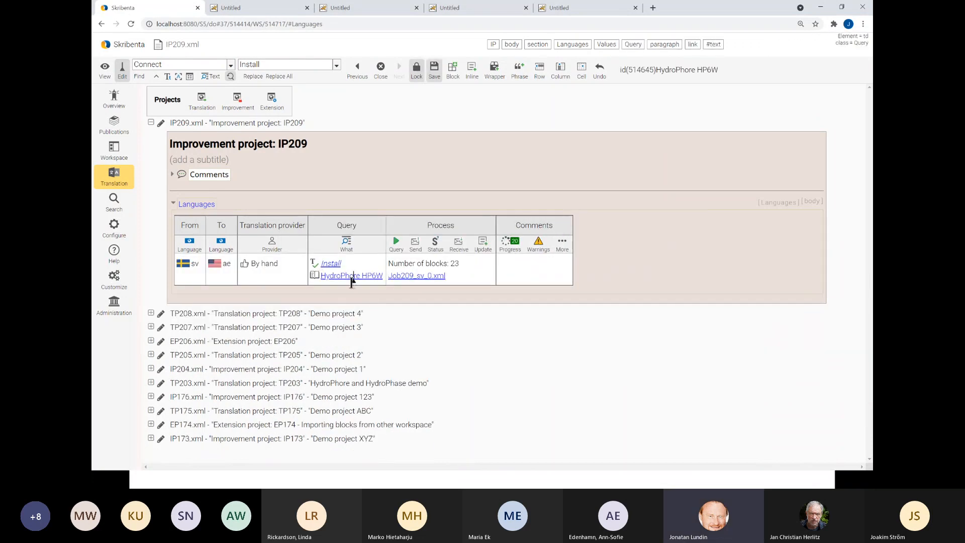
{"action": "key", "text": "Delete"}
{"action": "left_click", "coordinate": [352, 248]}
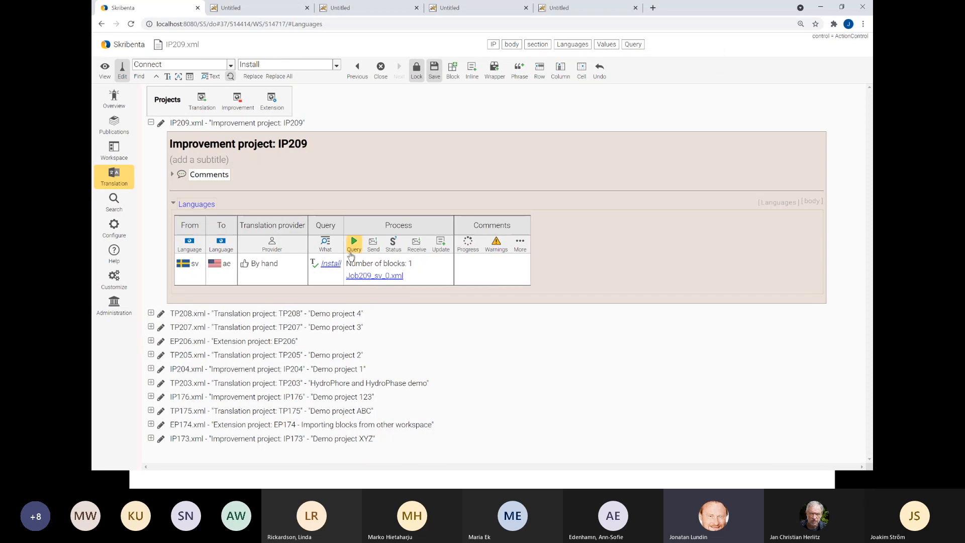
- Open Job209_sv_0.xml, examine where "install" occurs in block 0's source text and its translation, and close the file
{"action": "left_click", "coordinate": [365, 276]}
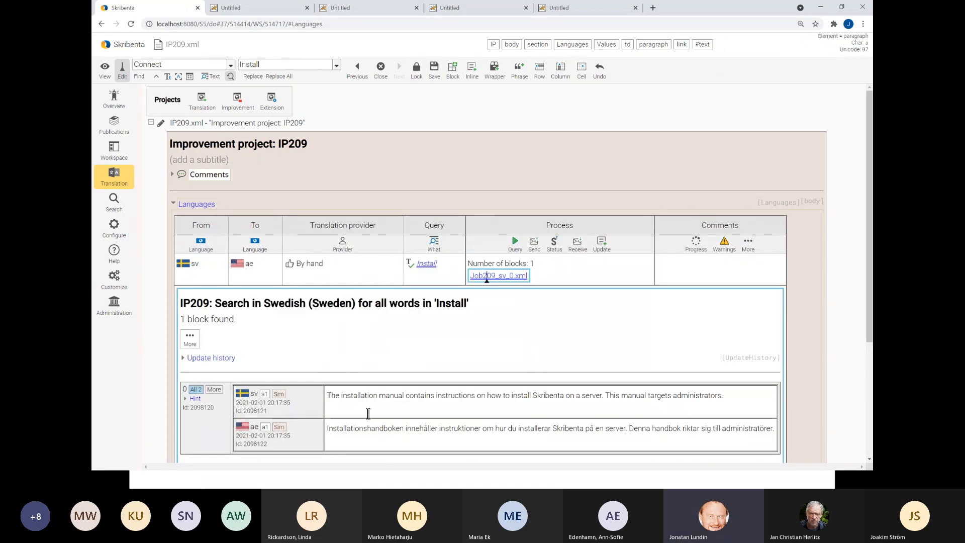
{"action": "left_click", "coordinate": [396, 406]}
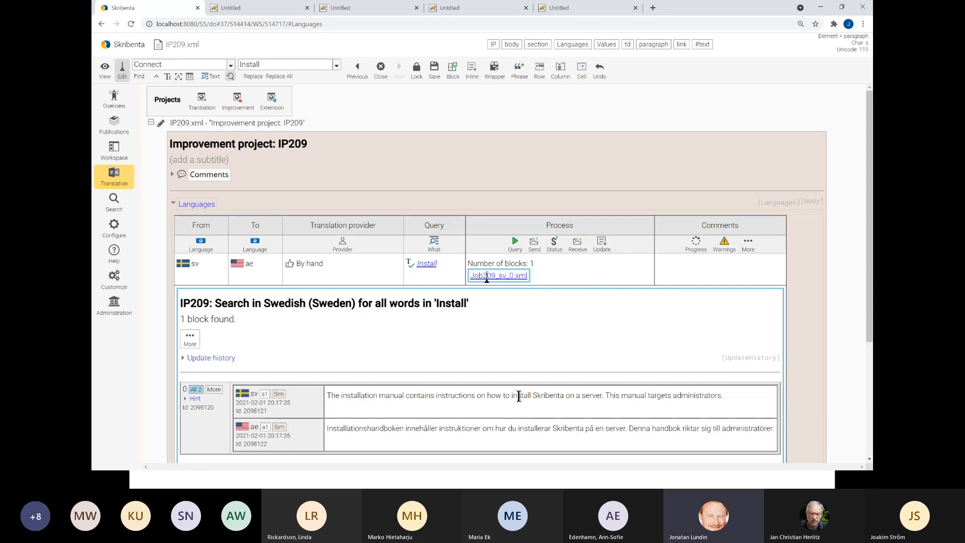
{"action": "left_click_drag", "start_coordinate": [518, 396], "coordinate": [524, 395]}
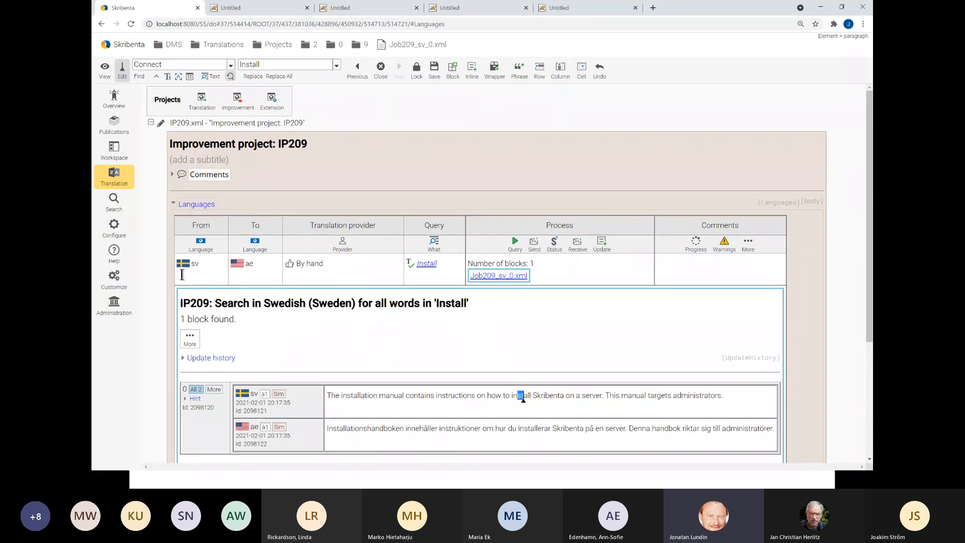
{"action": "left_click", "coordinate": [482, 275]}
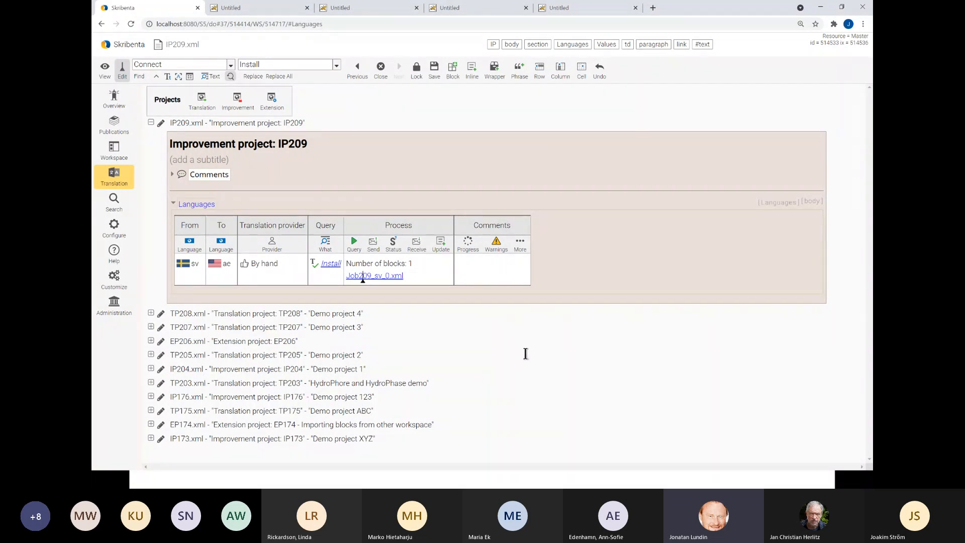
{"action": "left_click", "coordinate": [545, 478]}
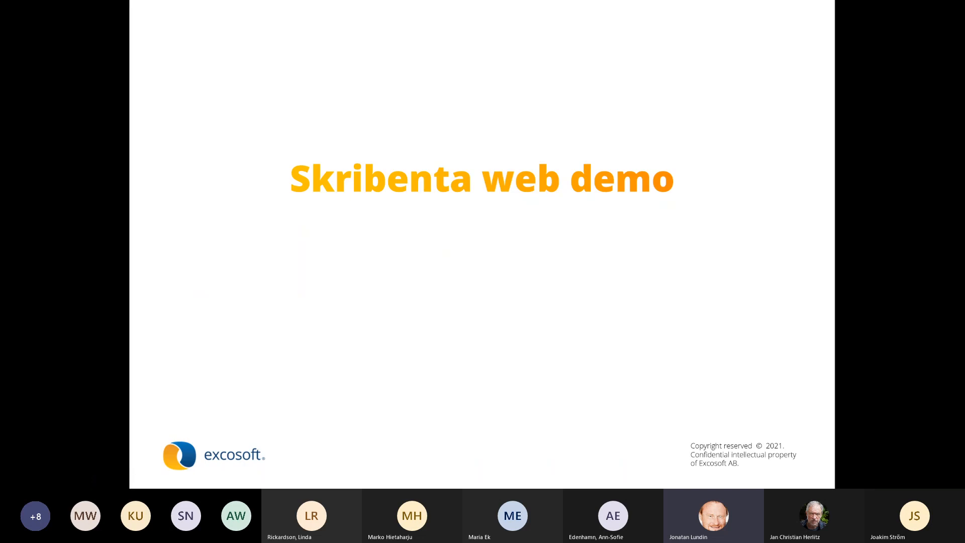
{"action": "left_click", "coordinate": [547, 366]}
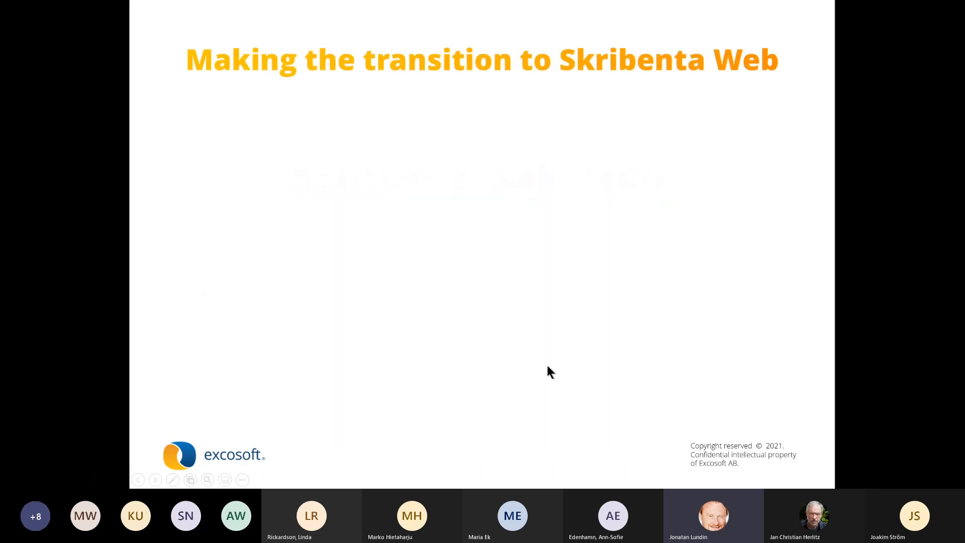
{"action": "left_click", "coordinate": [489, 309]}
{"action": "left_click", "coordinate": [489, 309]}
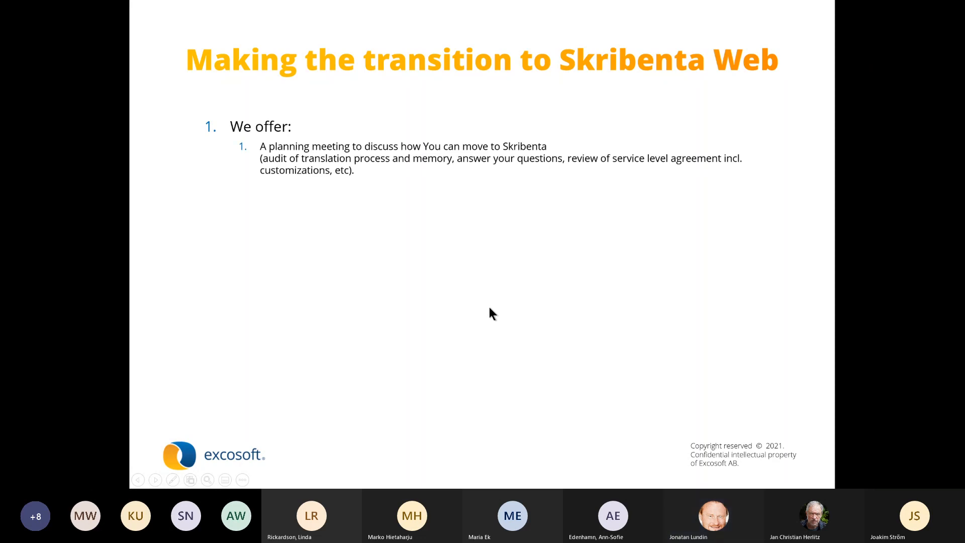